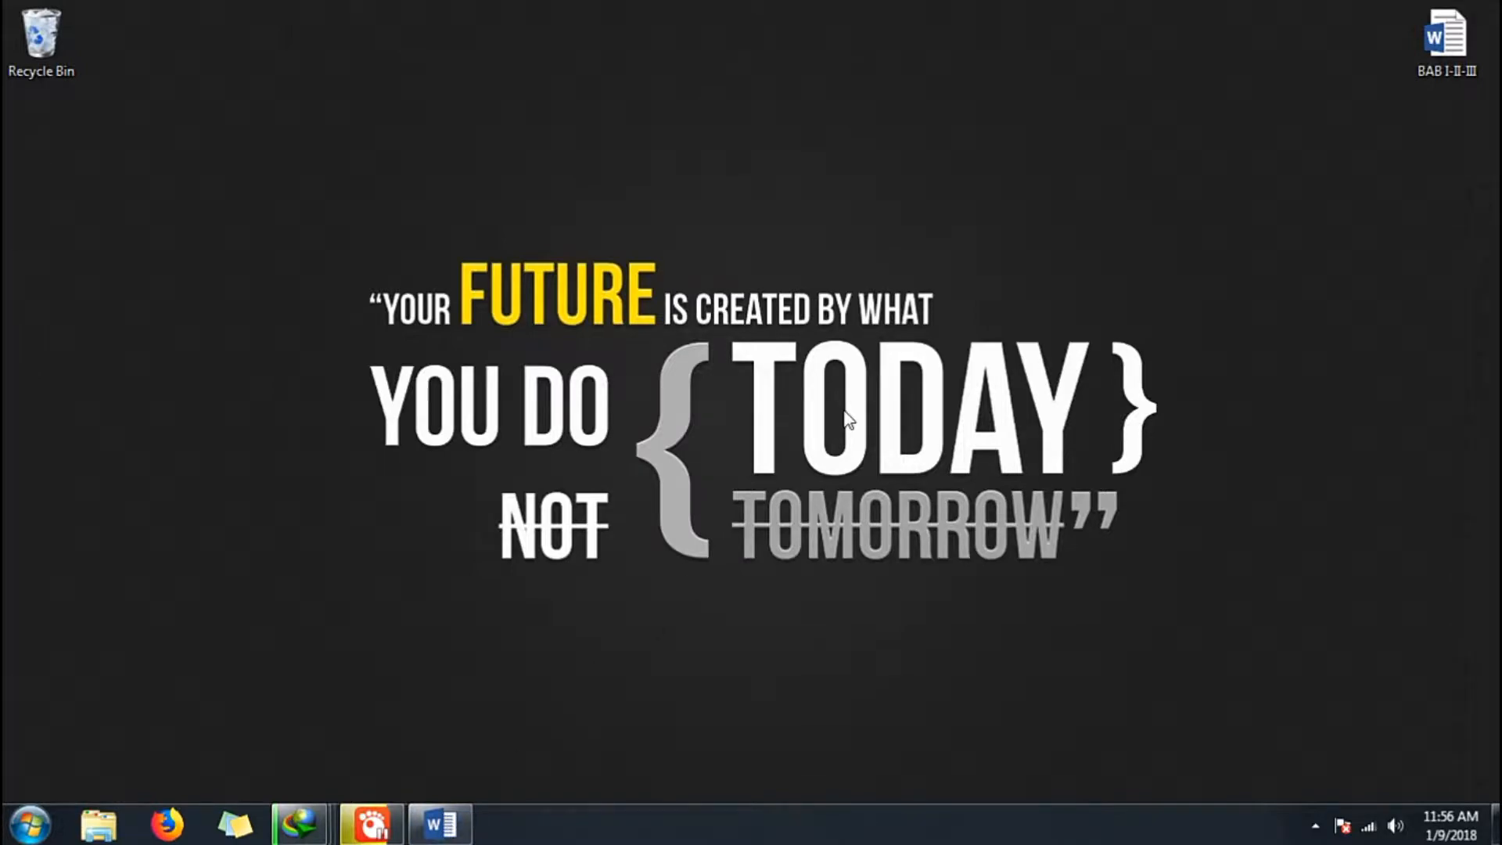
Switch to the BAB I-II-III document in Word and insert page numbers at the bottom of the pages with the Plain Number 2 style.
click(441, 823)
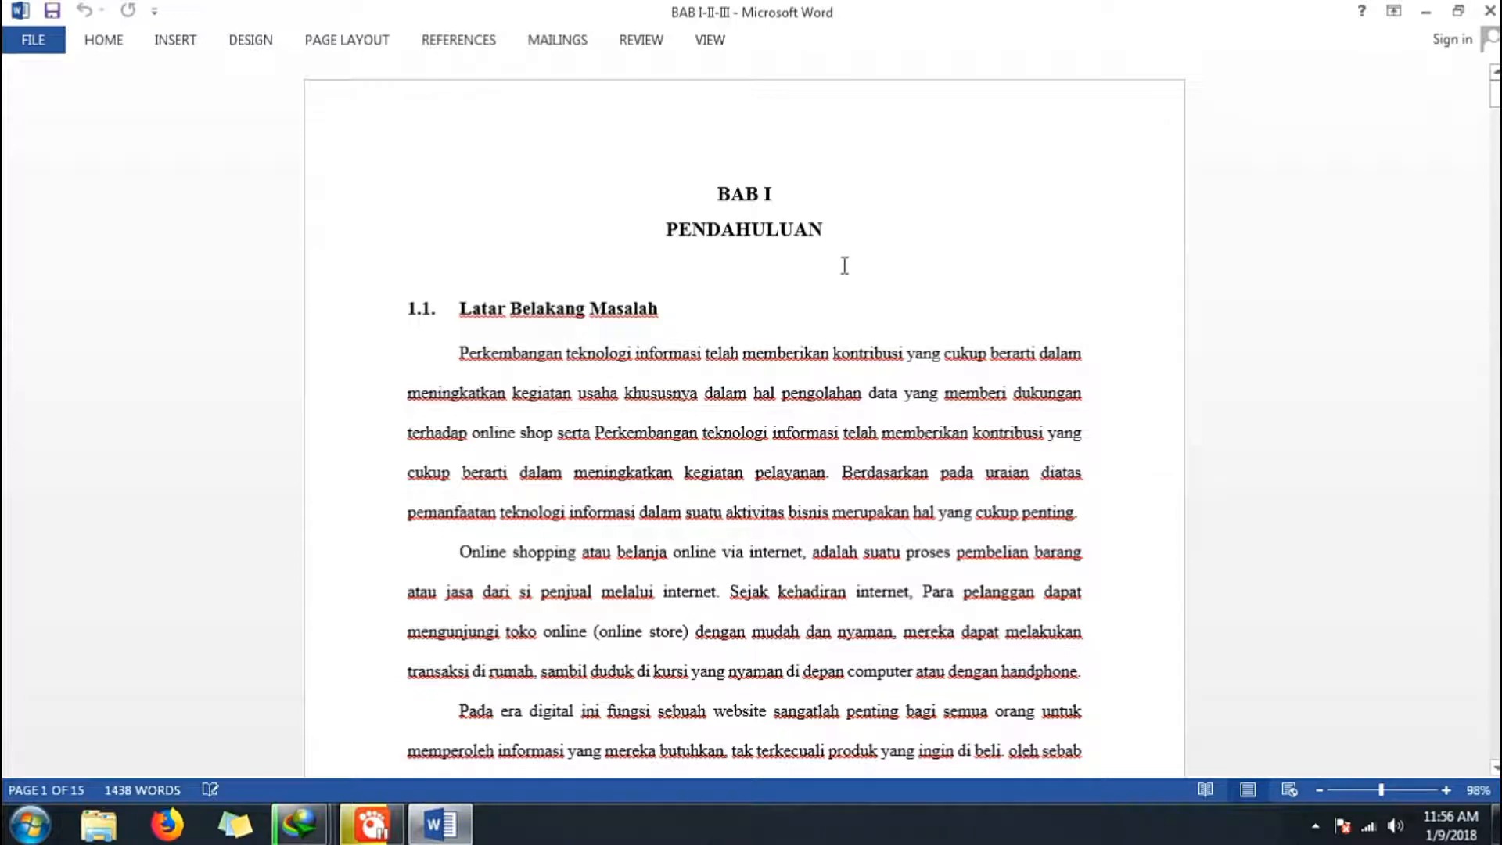
scroll(764, 688, down, 10)
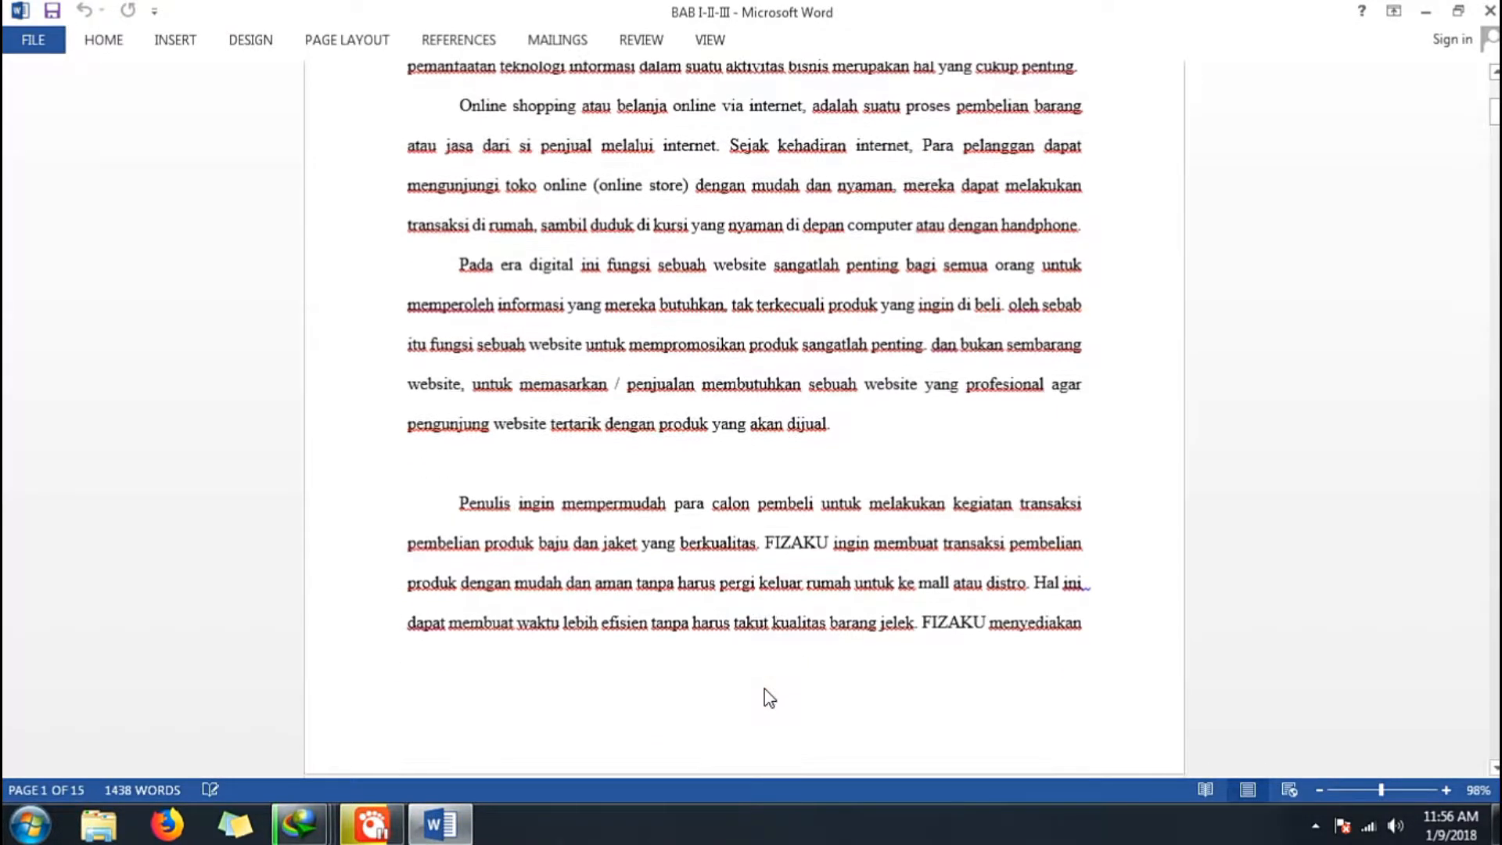
scroll(787, 650, down, 4)
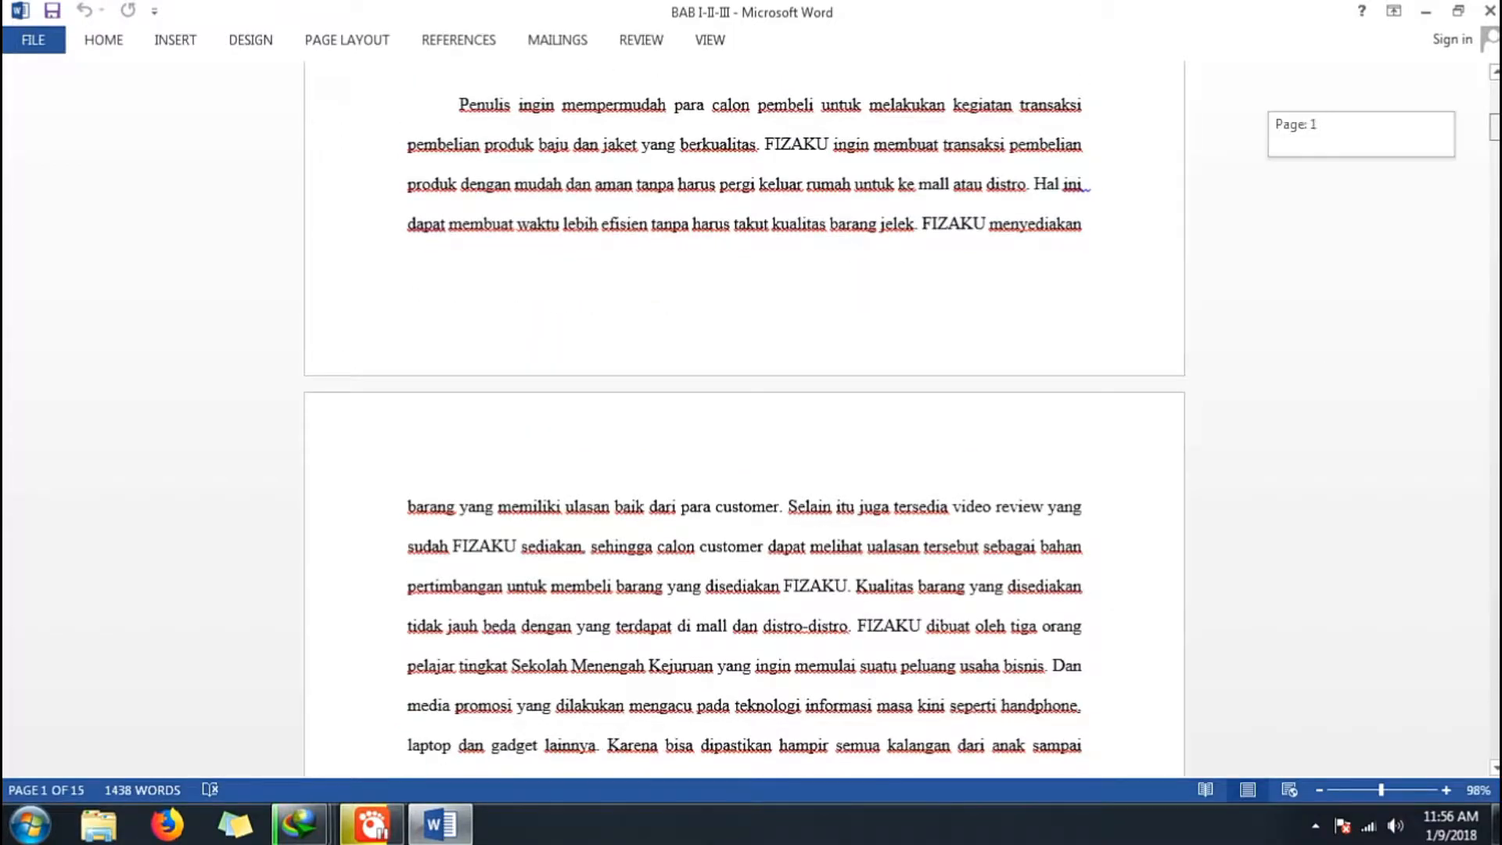
drag(1494, 127, 1495, 89)
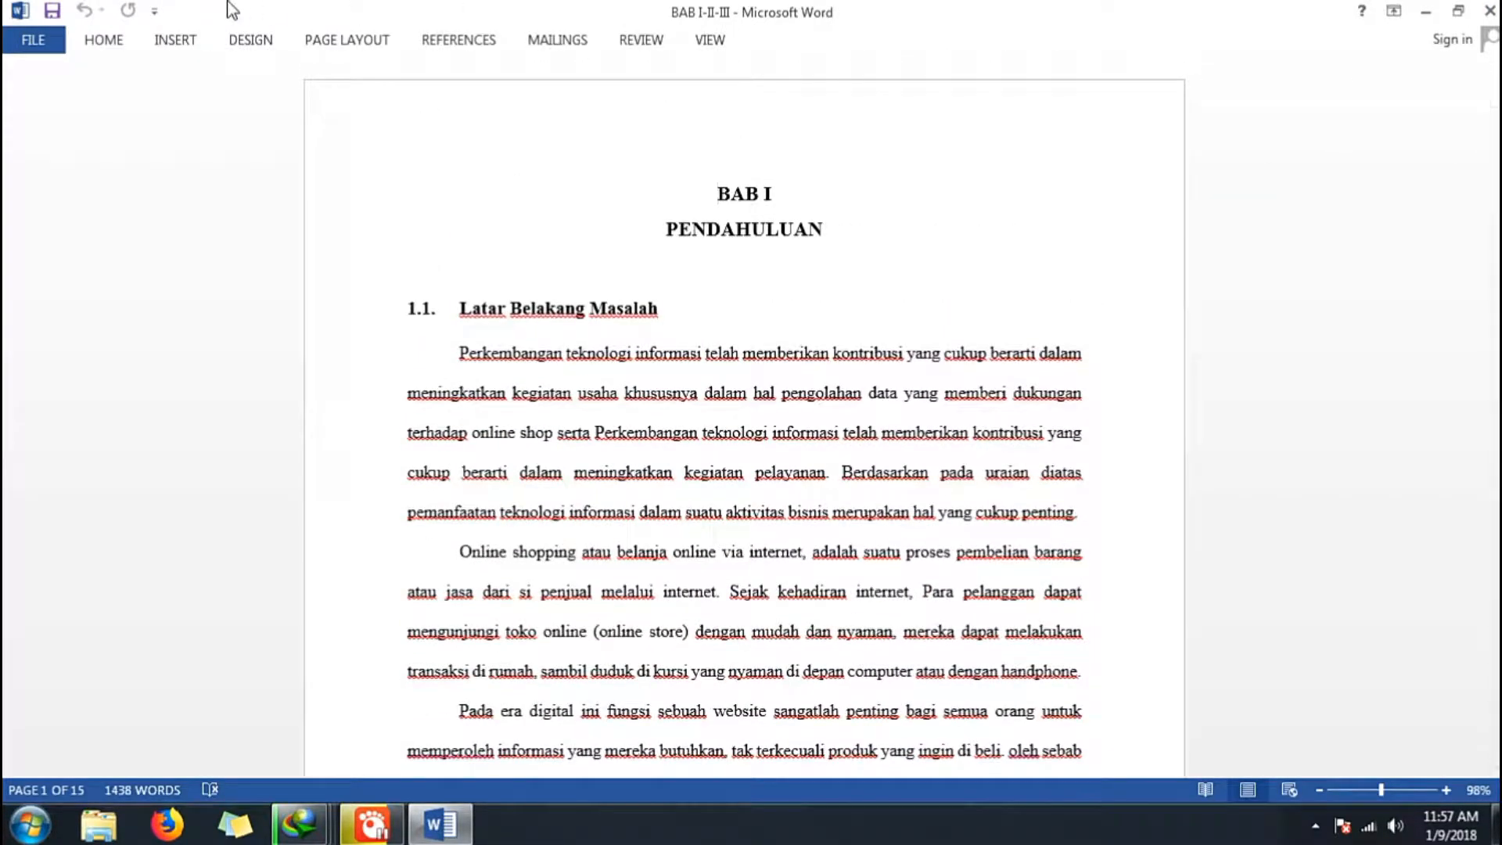
click(116, 43)
click(152, 43)
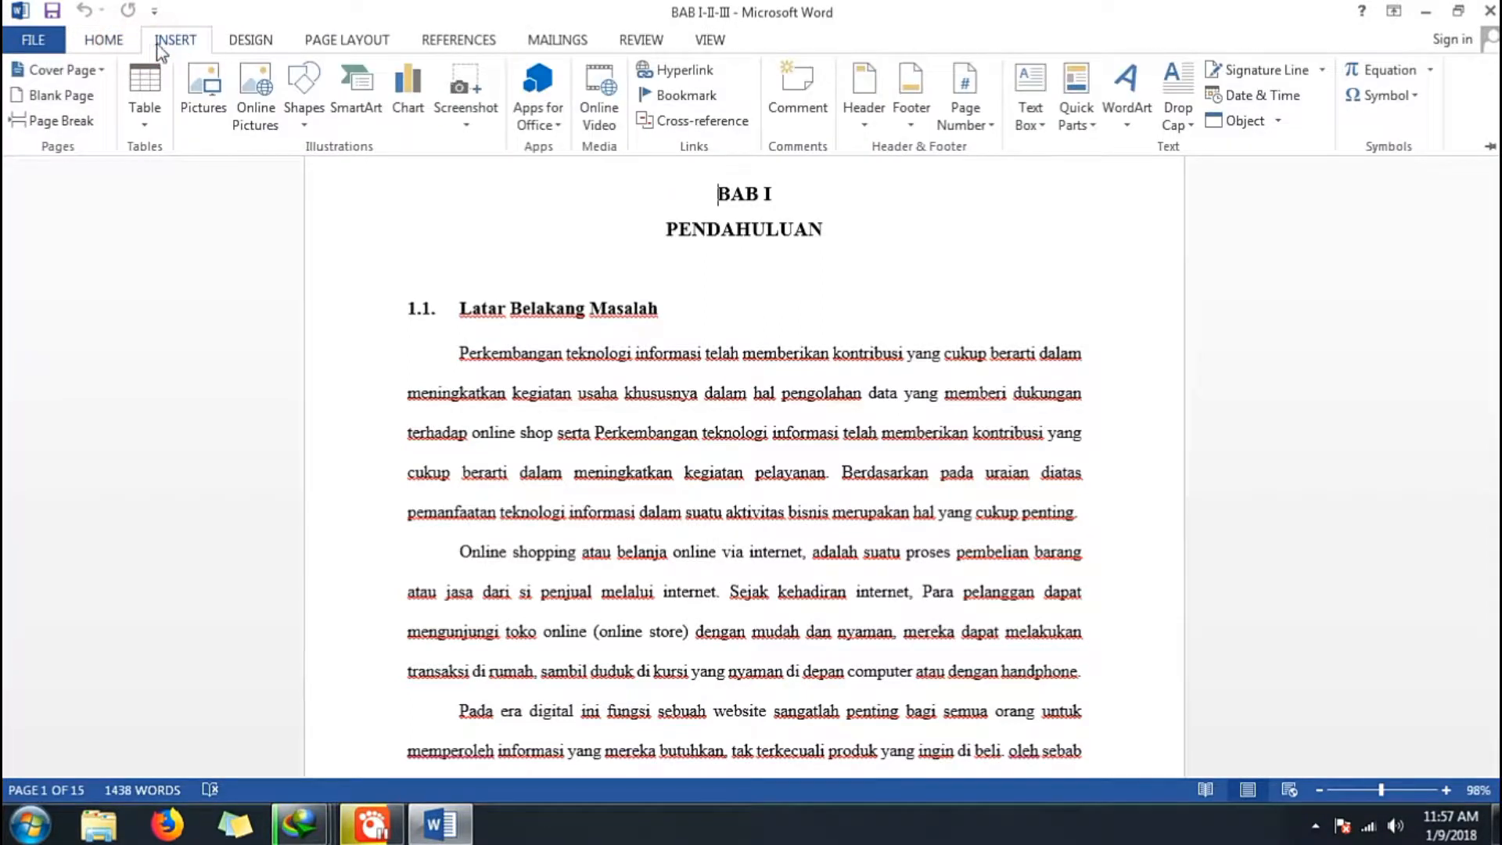
click(965, 122)
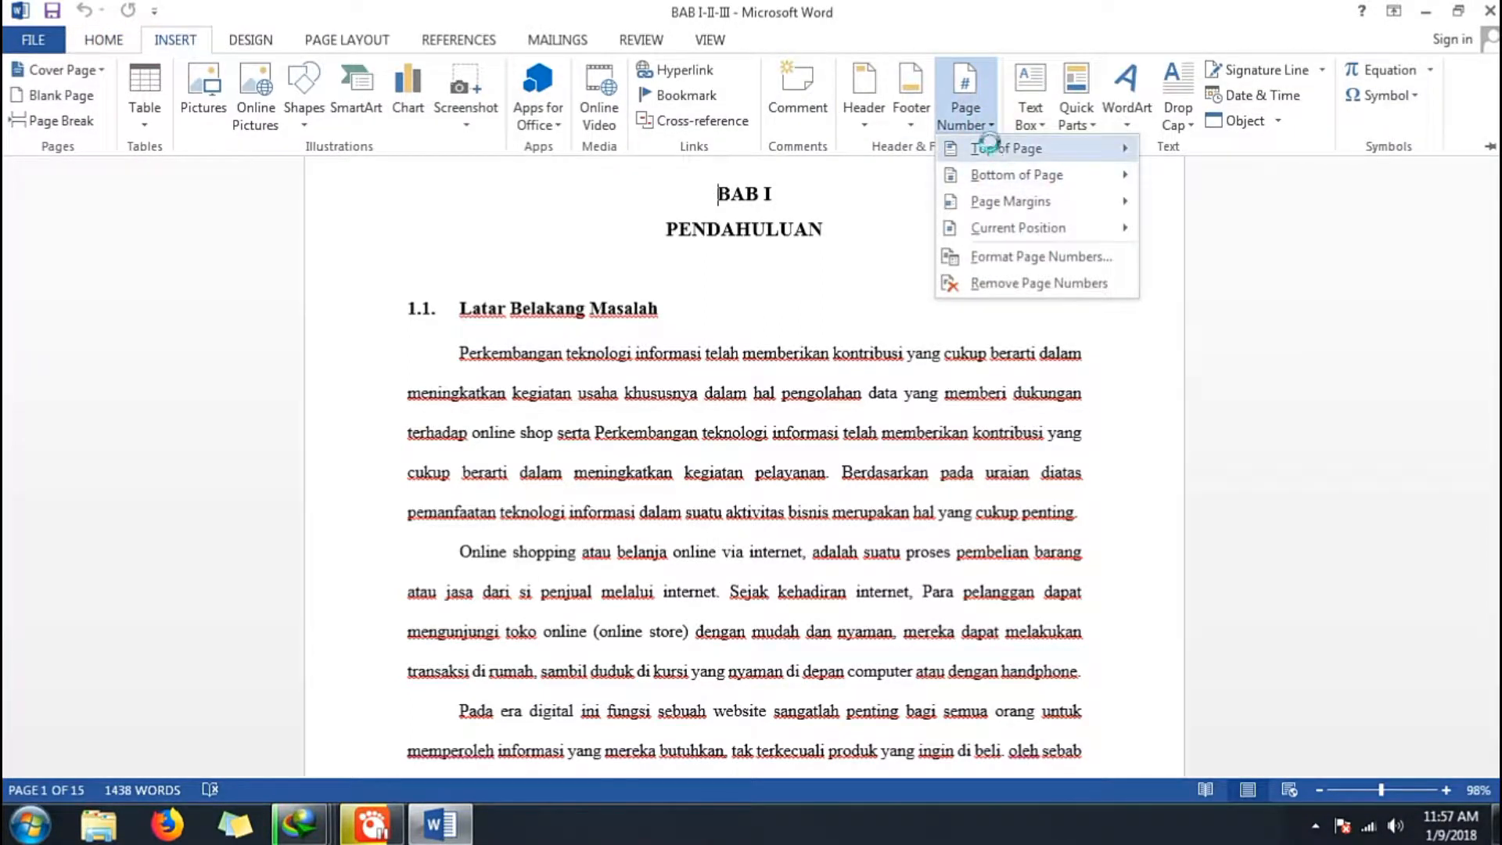
mouse_move(986, 149)
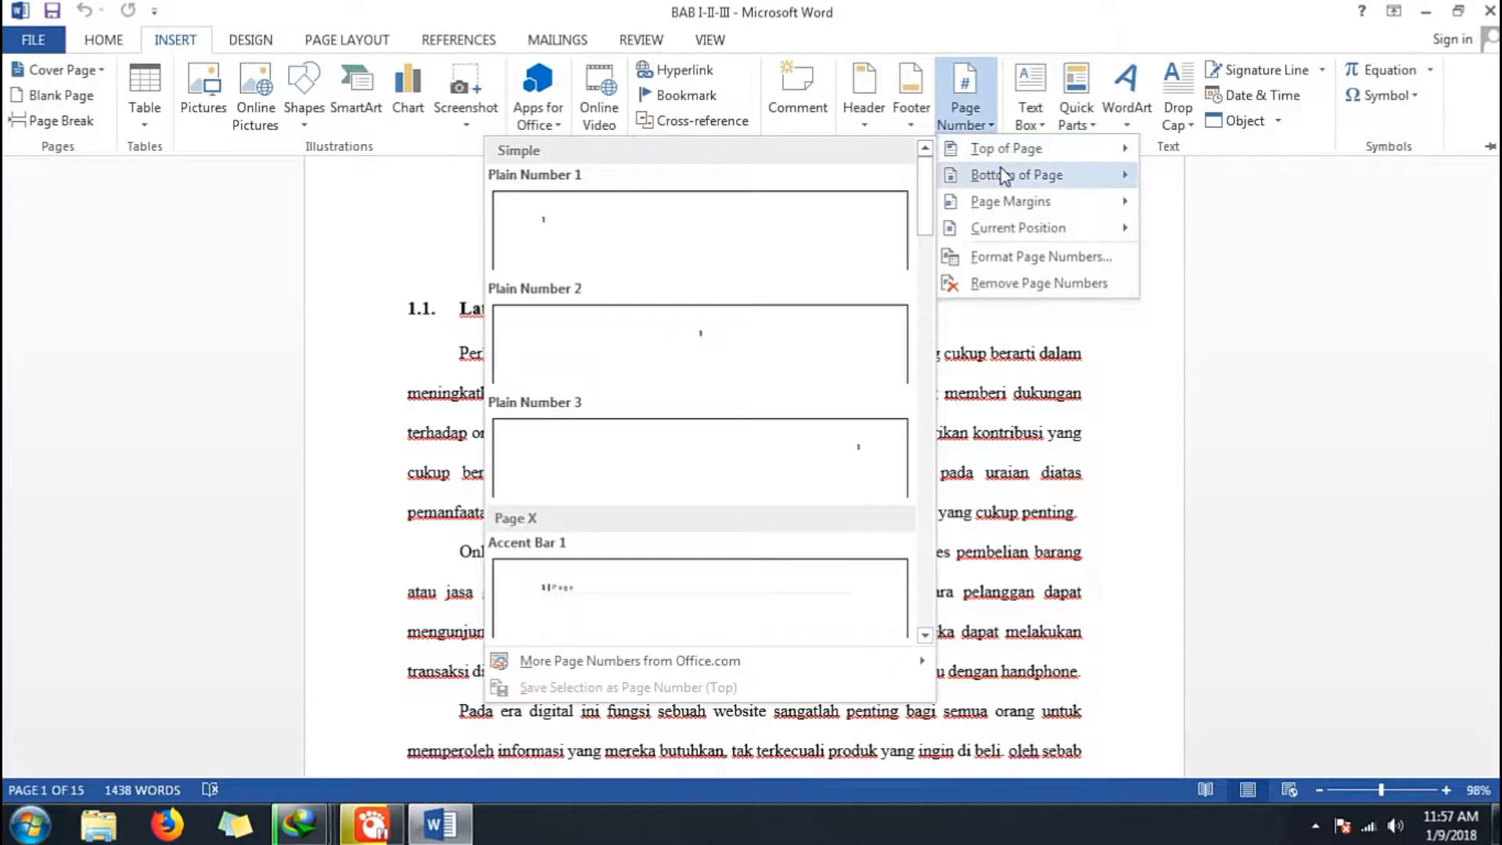
mouse_move(994, 175)
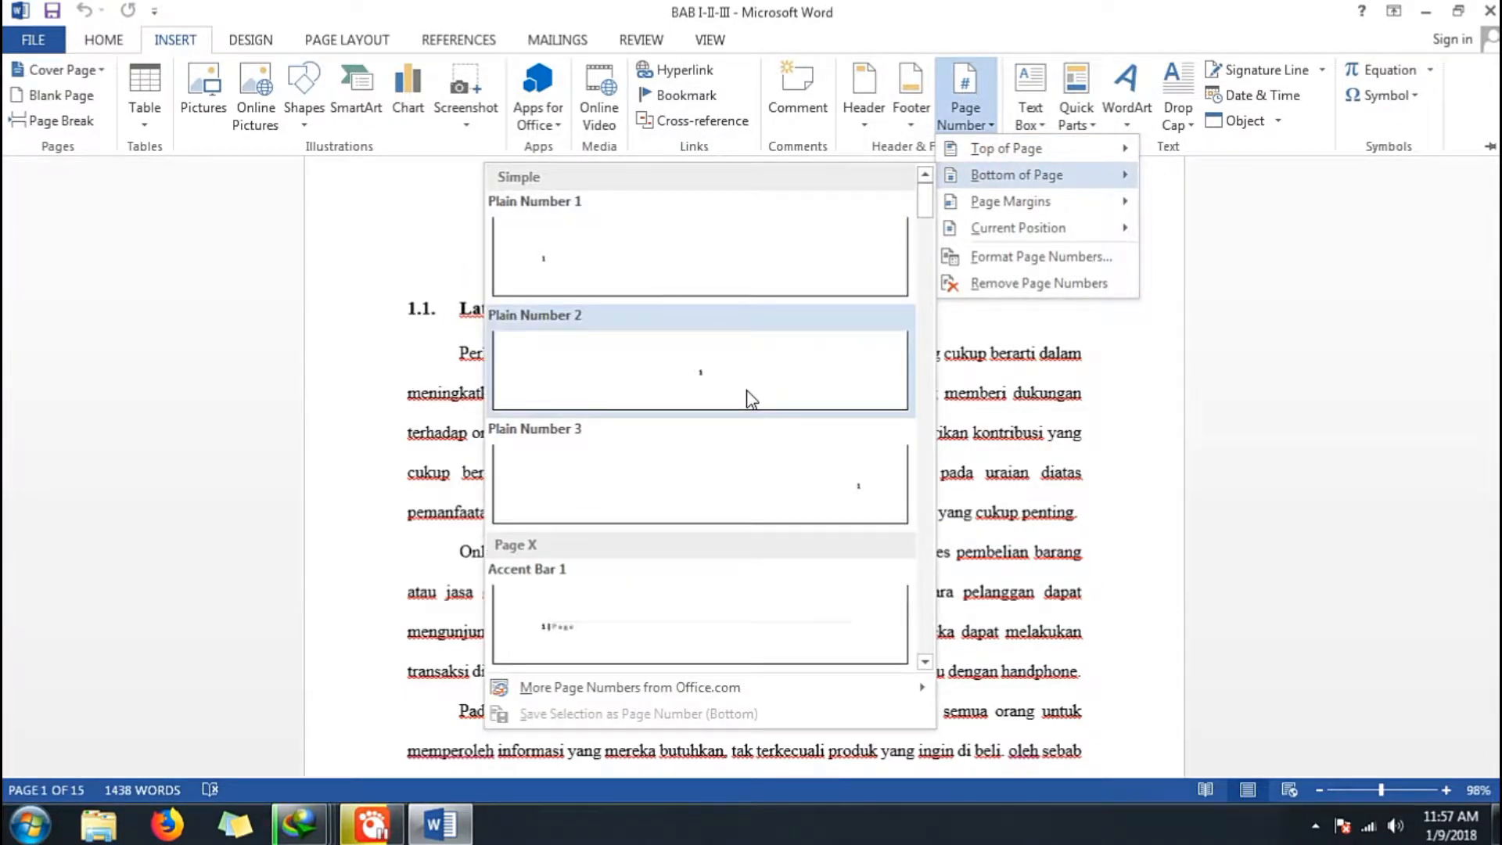
click(750, 399)
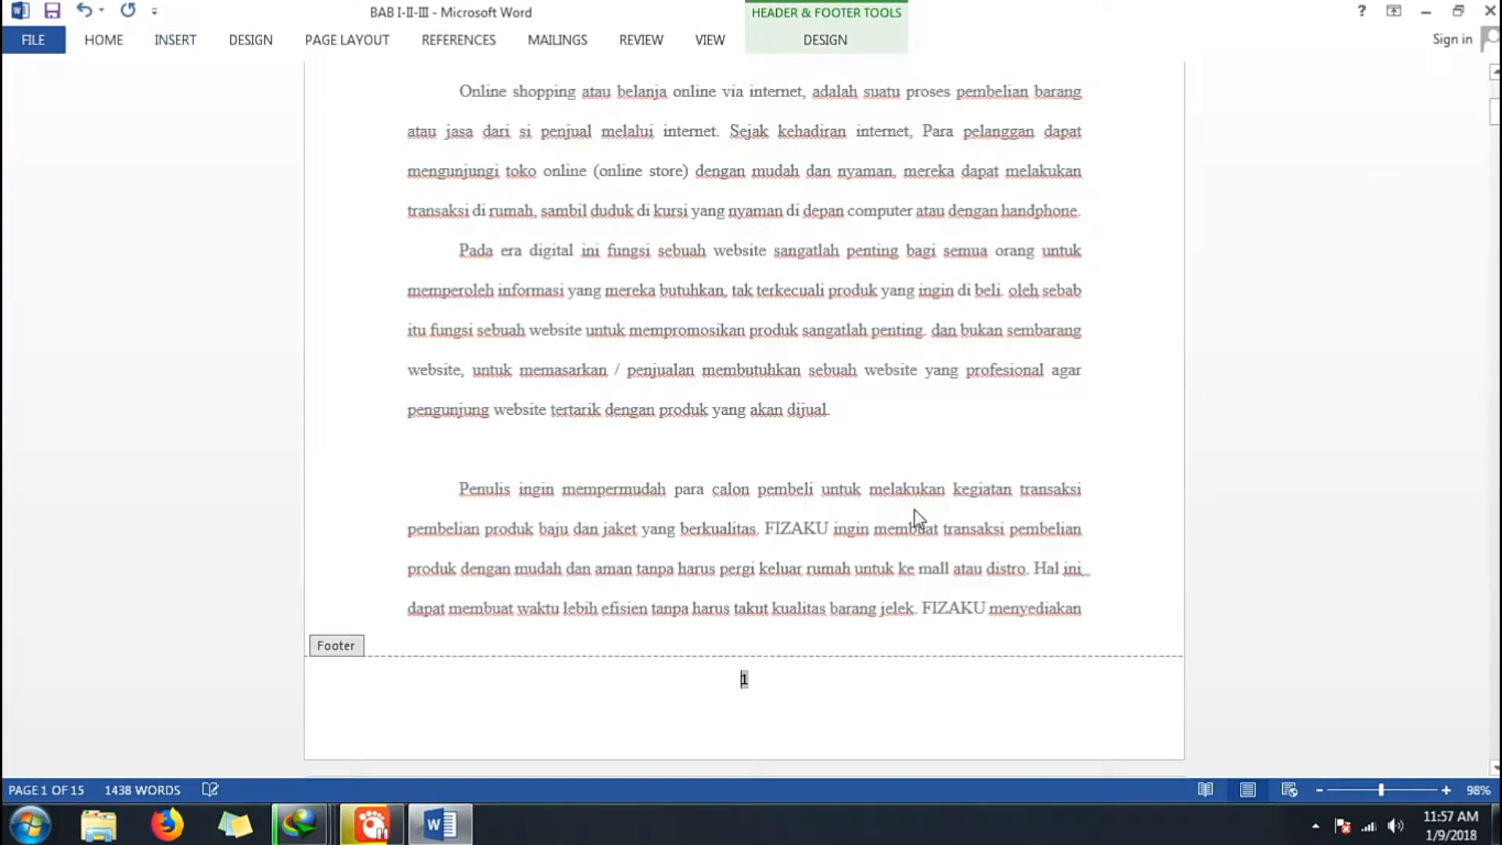
double_click(914, 509)
Examine the footer page numbers throughout the document, from the first page to the last.
scroll(916, 510, up, 5)
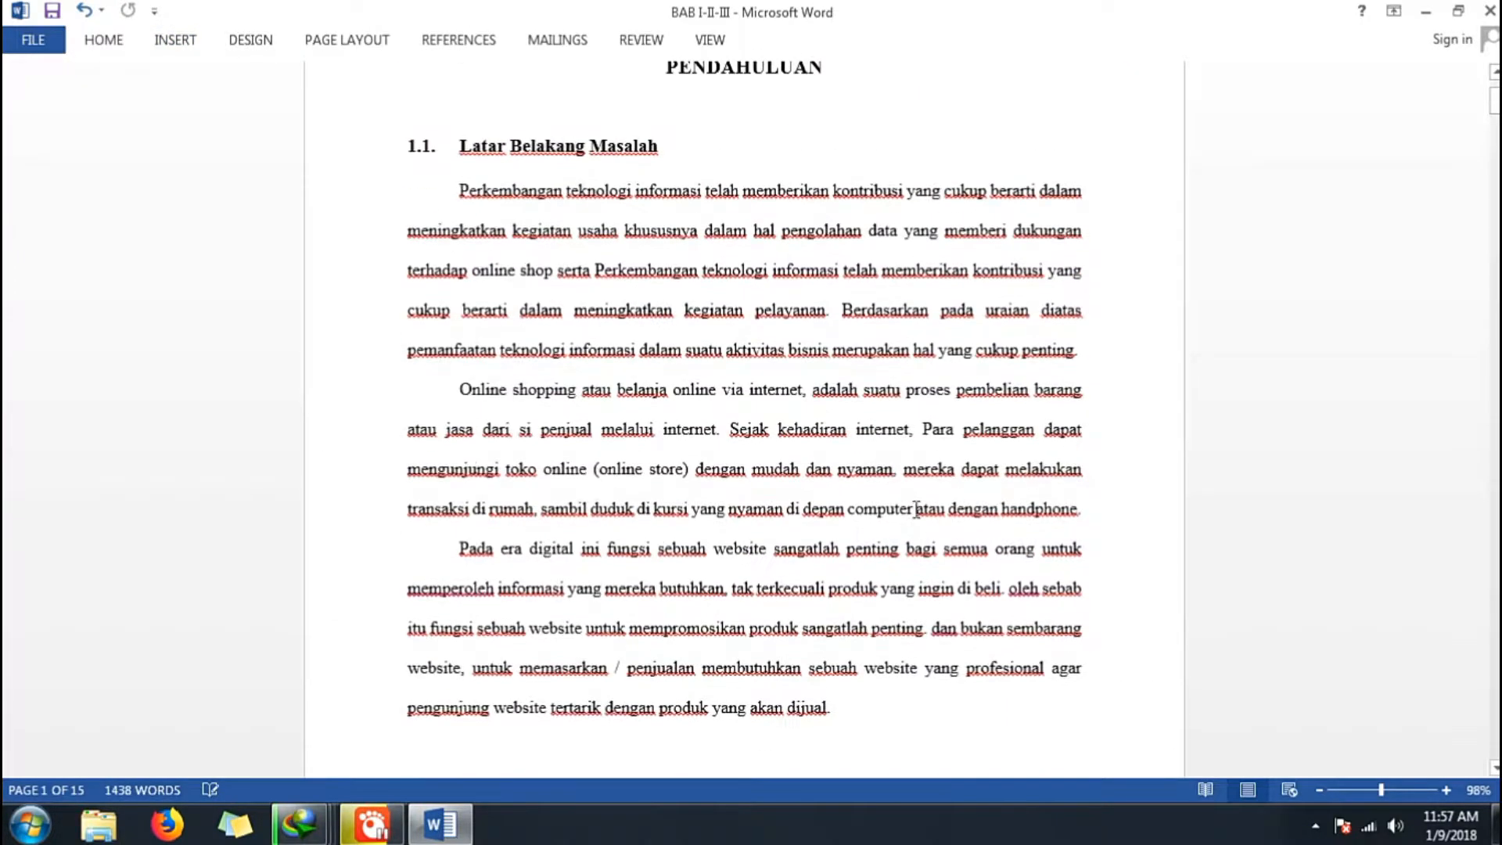
scroll(916, 510, down, 3)
scroll(915, 510, down, 10)
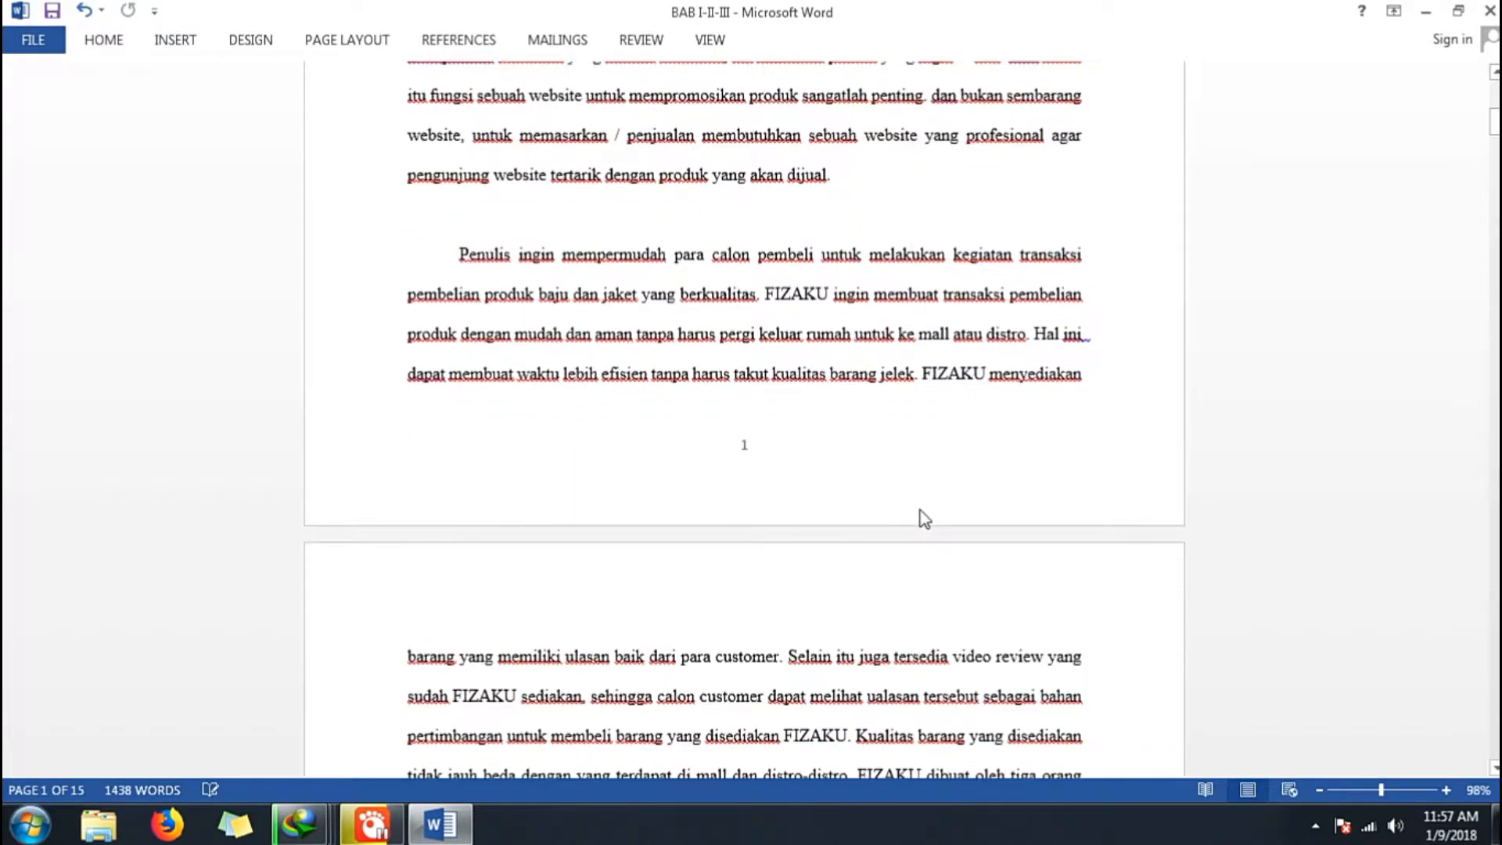
scroll(922, 510, down, 10)
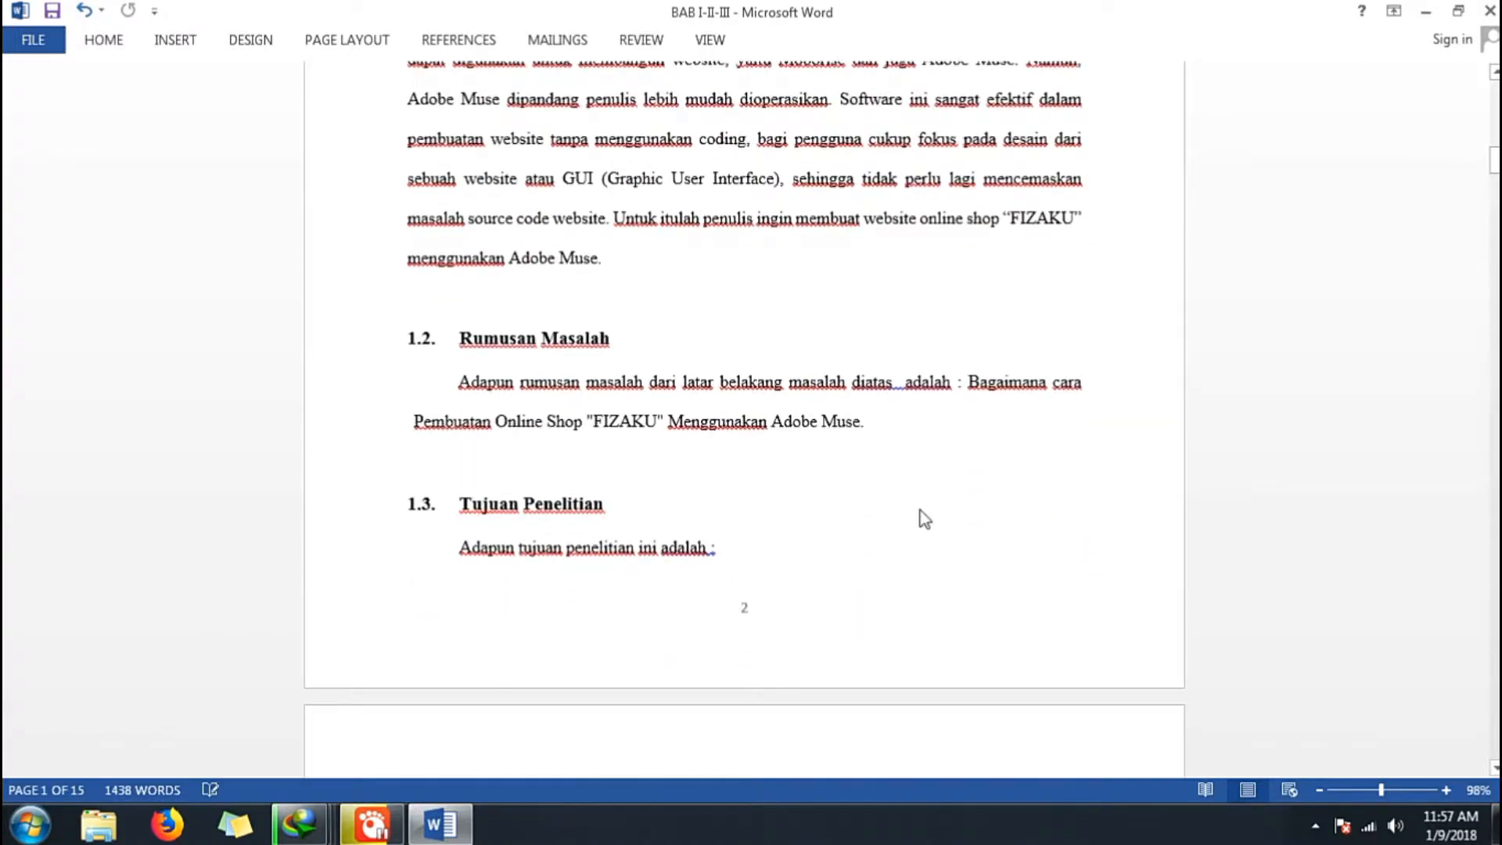
scroll(922, 510, down, 10)
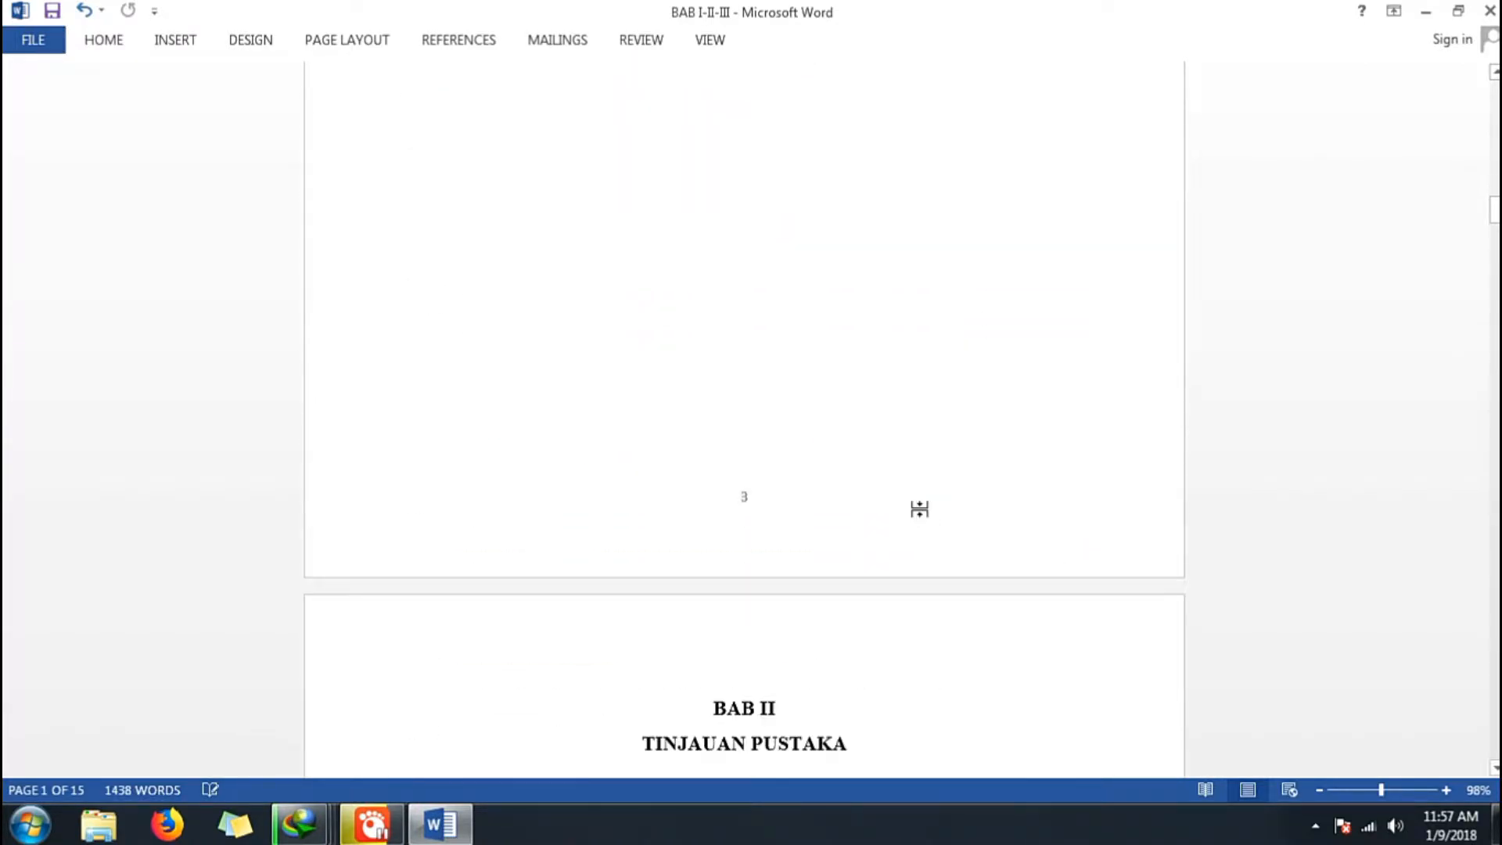
scroll(922, 511, down, 10)
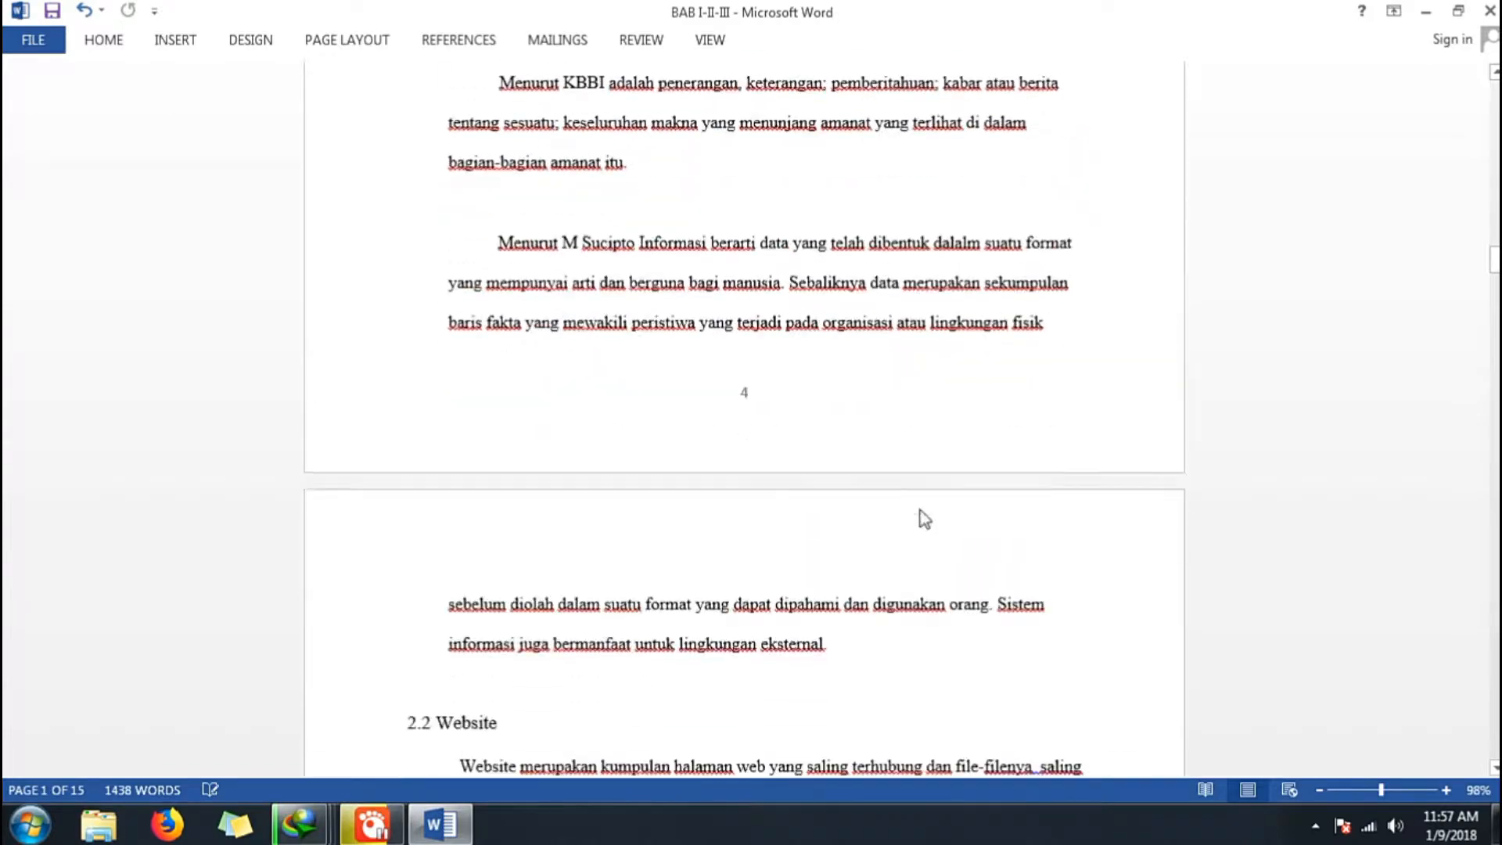
scroll(922, 510, down, 10)
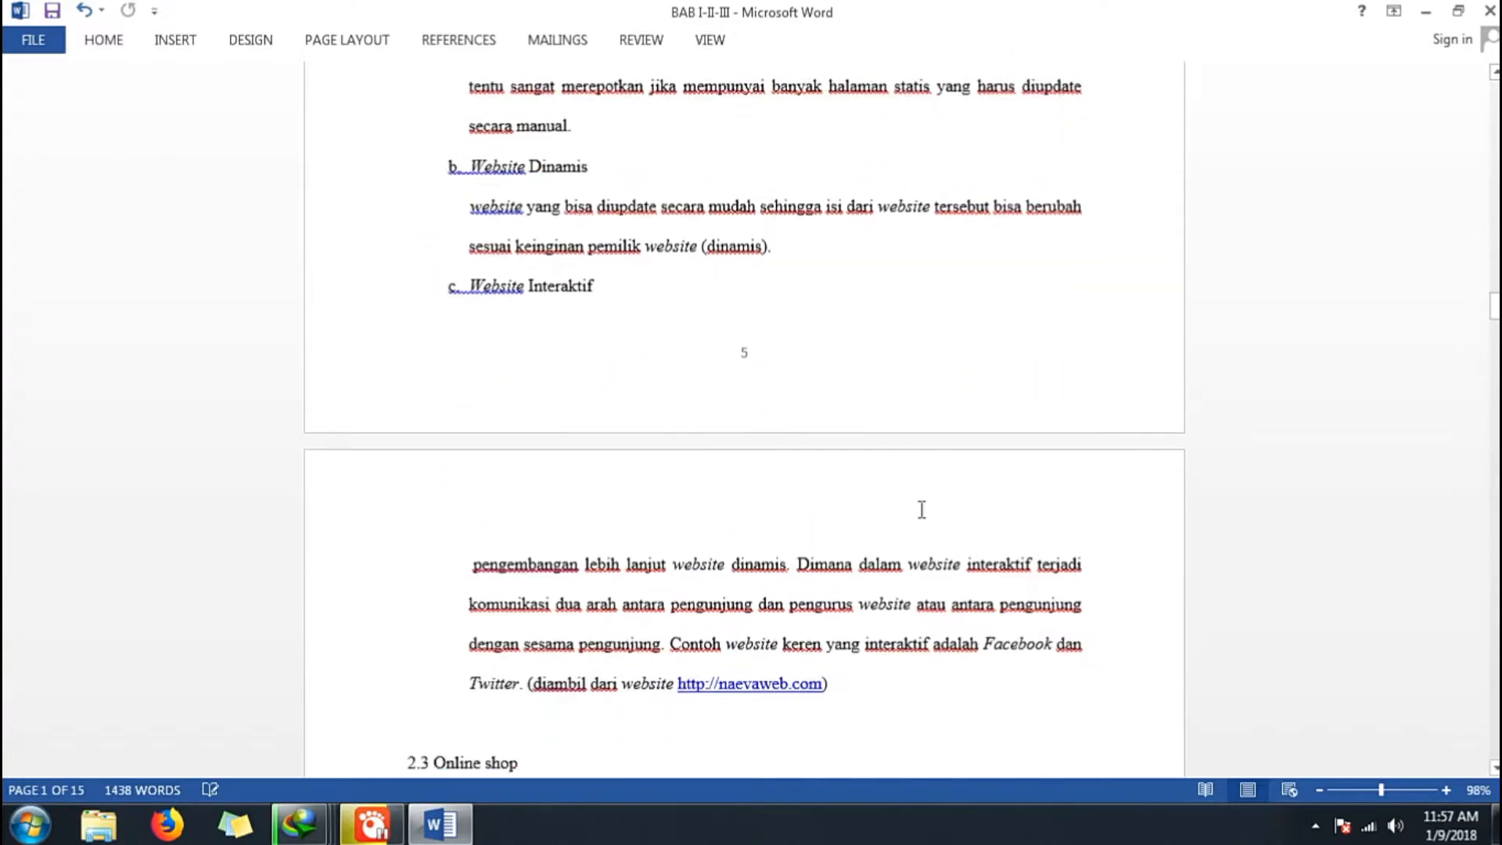
scroll(1021, 498, down, 10)
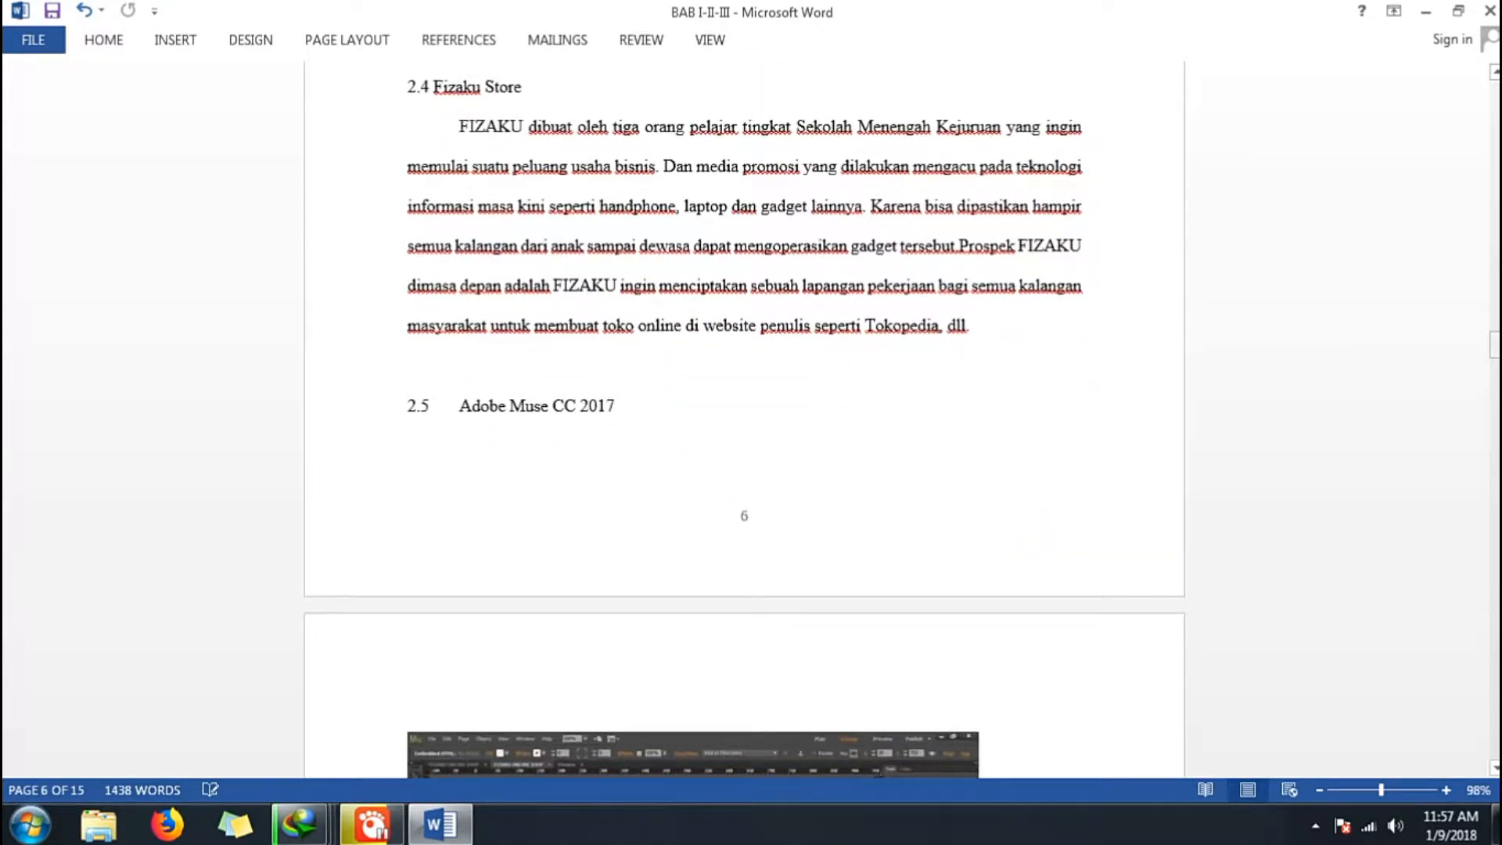
scroll(1134, 526, down, 20)
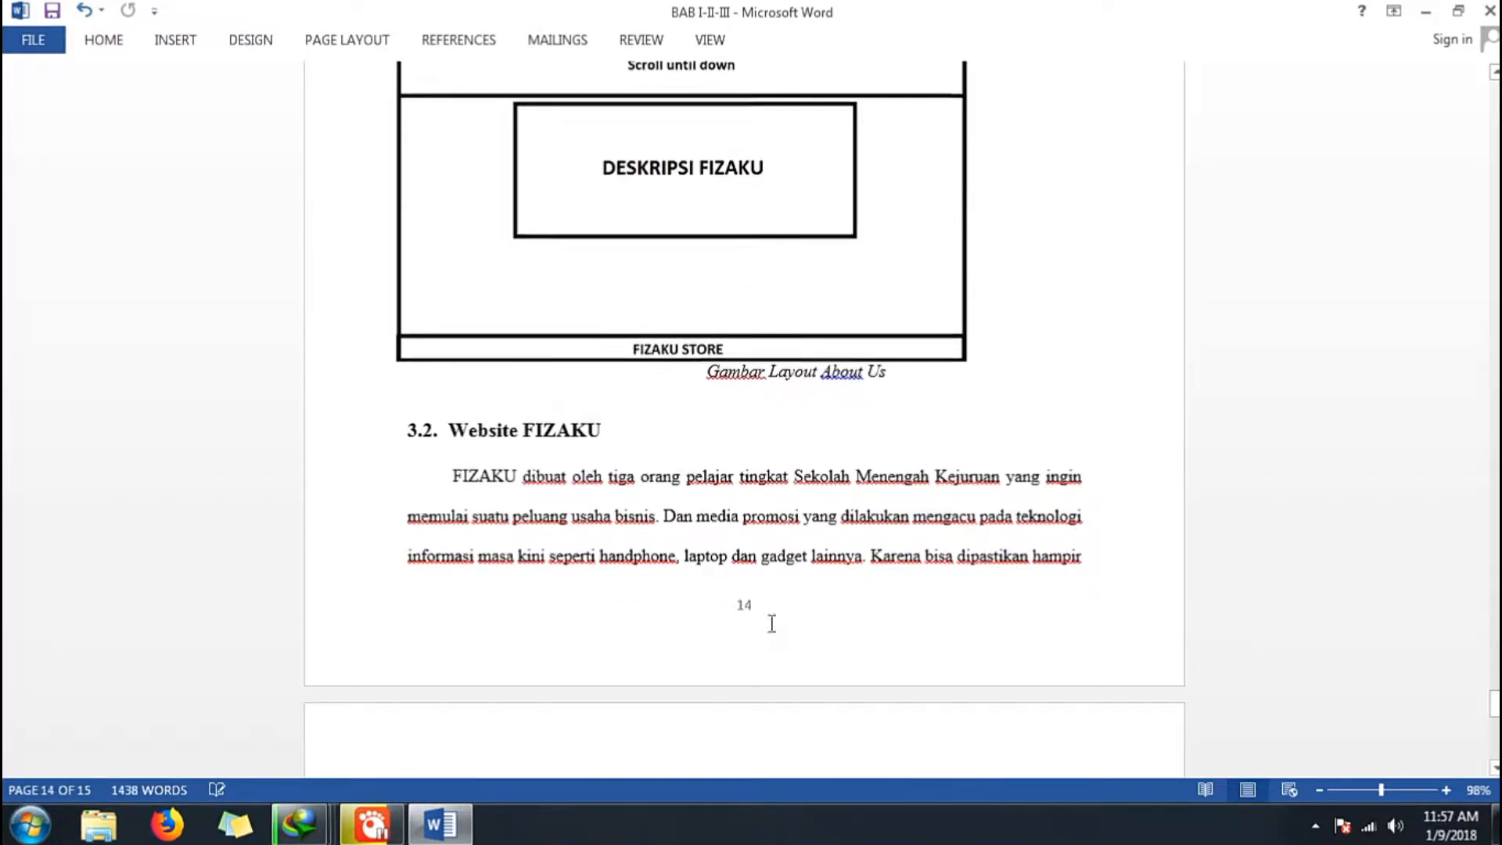
scroll(946, 560, down, 10)
scroll(1008, 525, down, 5)
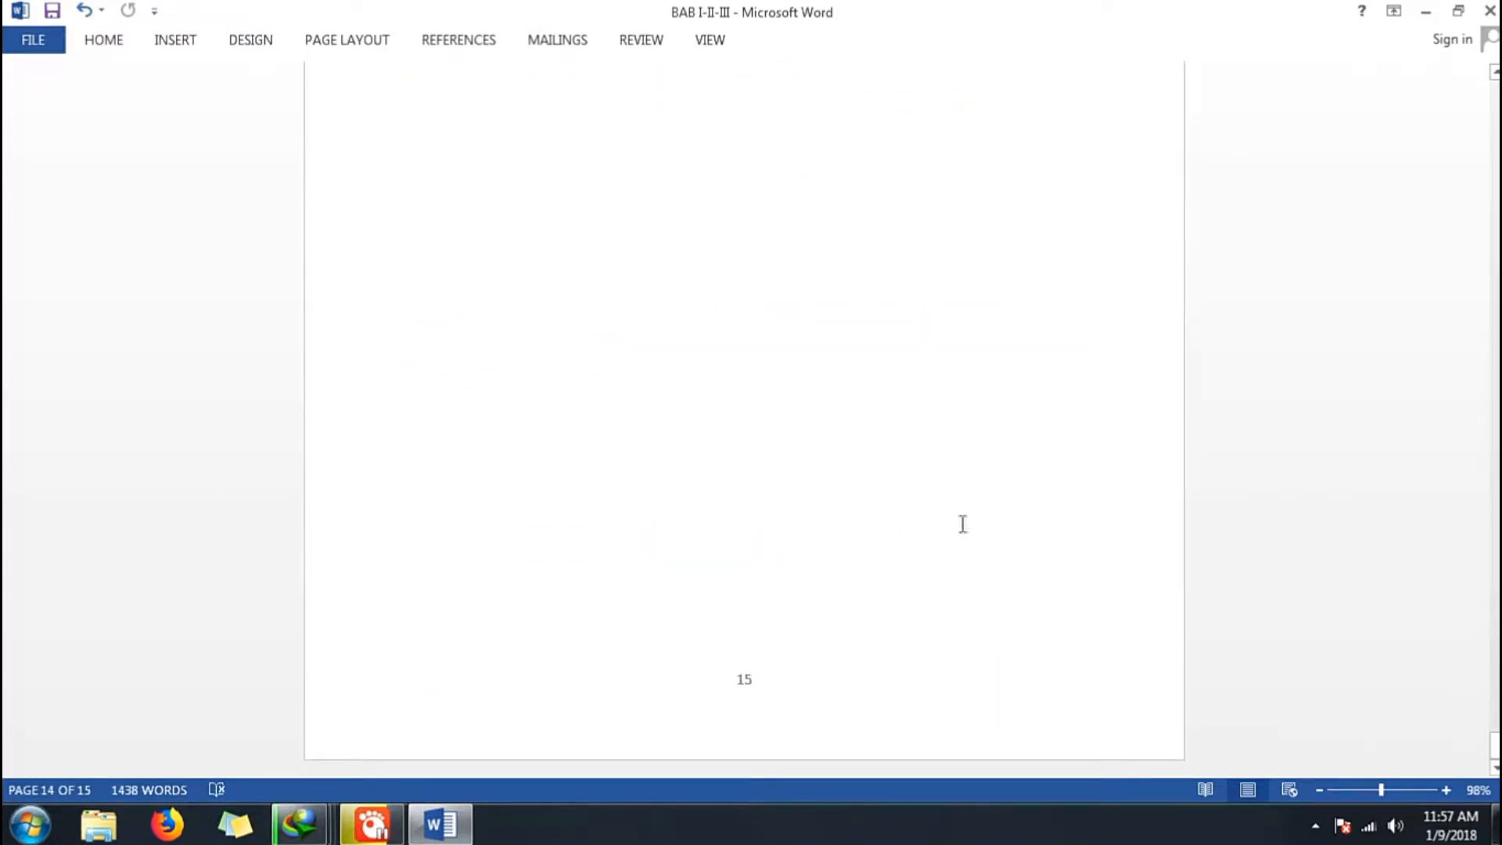
drag(1495, 743, 1495, 82)
Compare the footer numbers on the first two pages of the document.
scroll(1081, 197, down, 8)
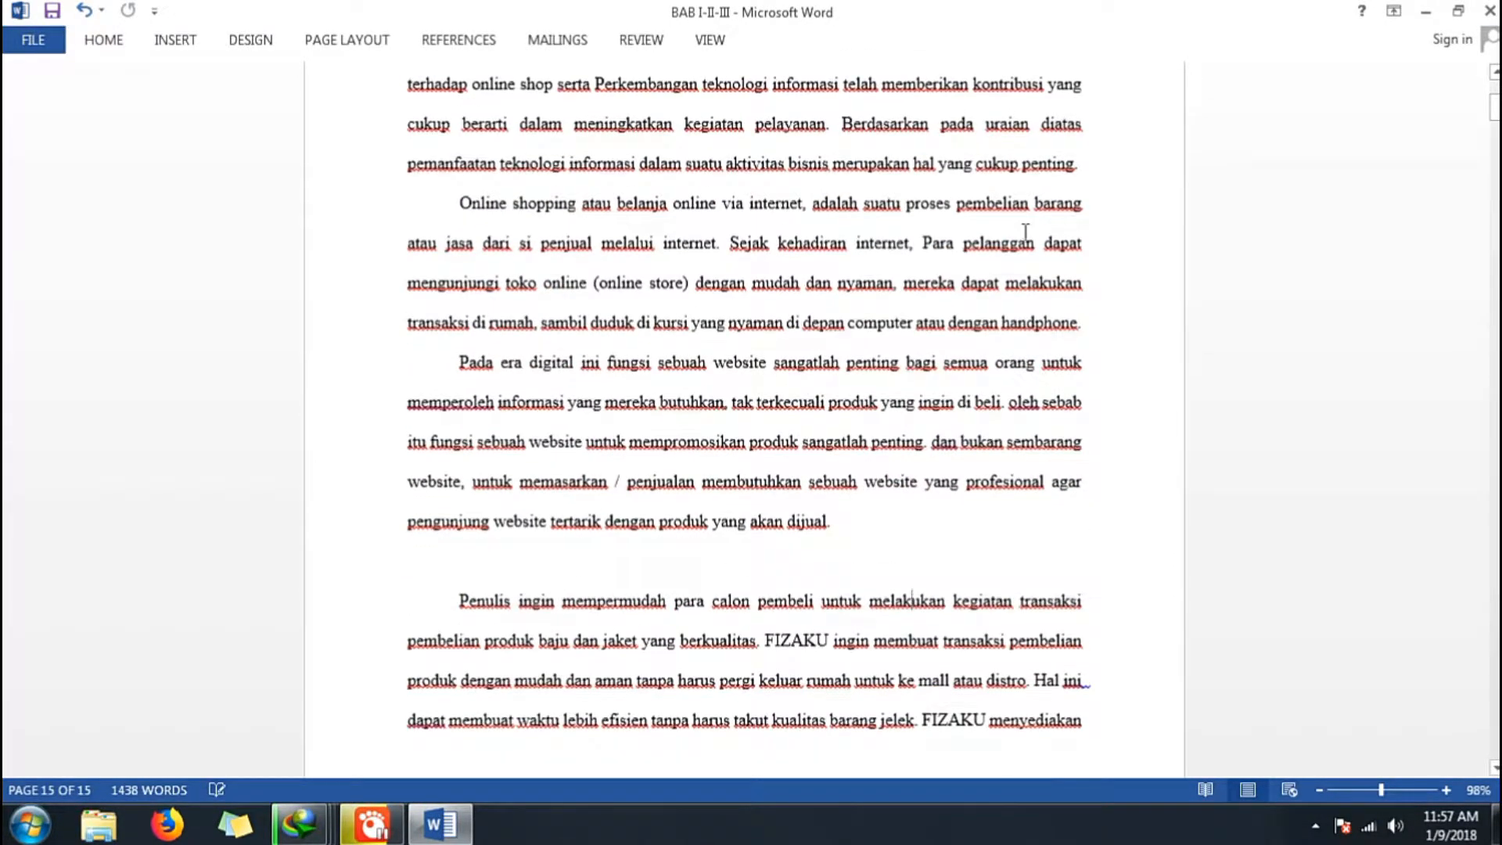
scroll(1025, 233, down, 4)
scroll(1009, 245, up, 4)
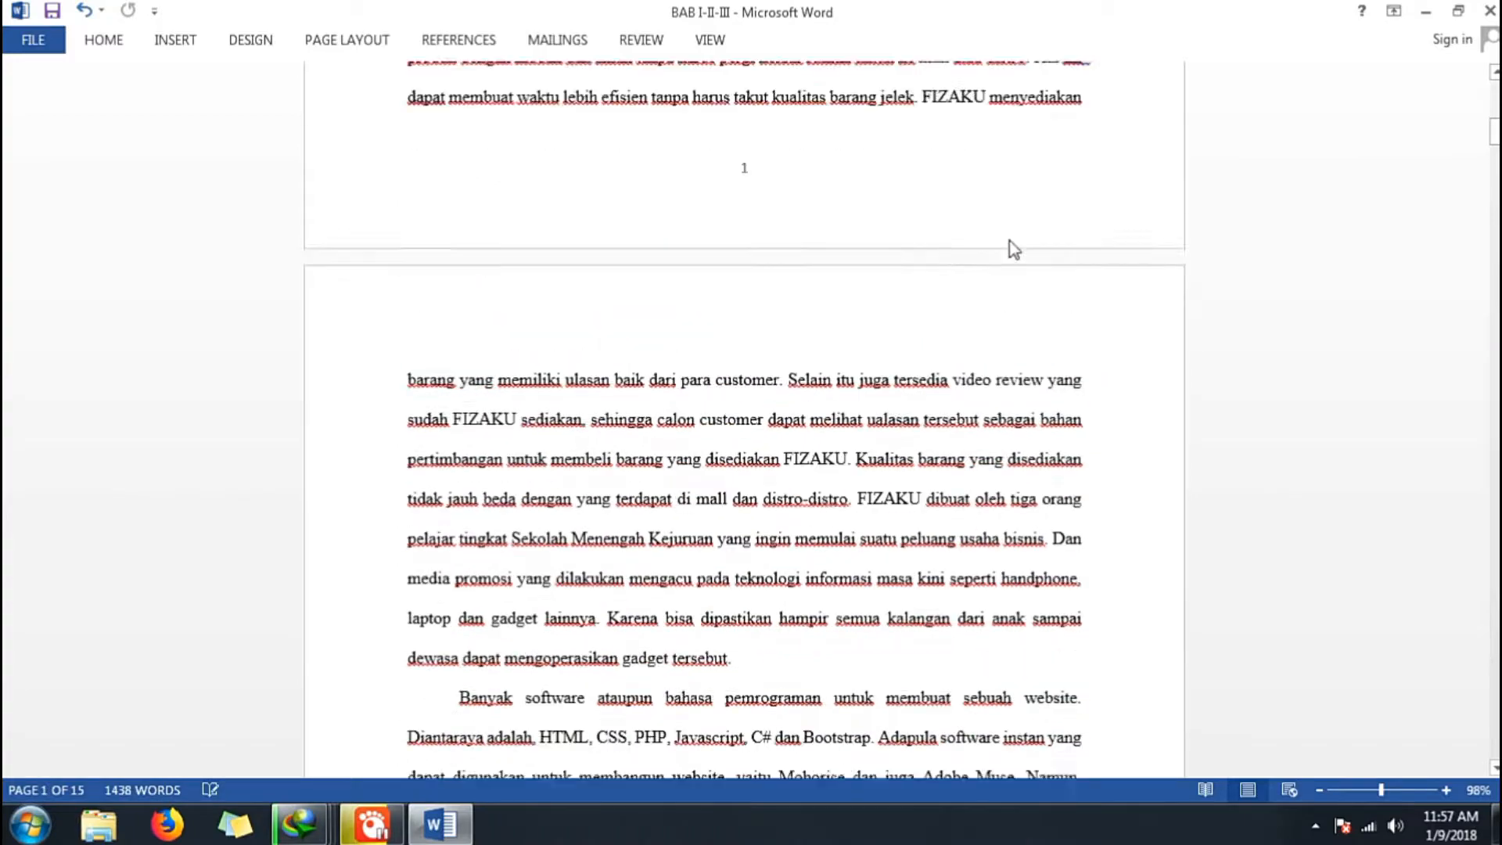
click(724, 169)
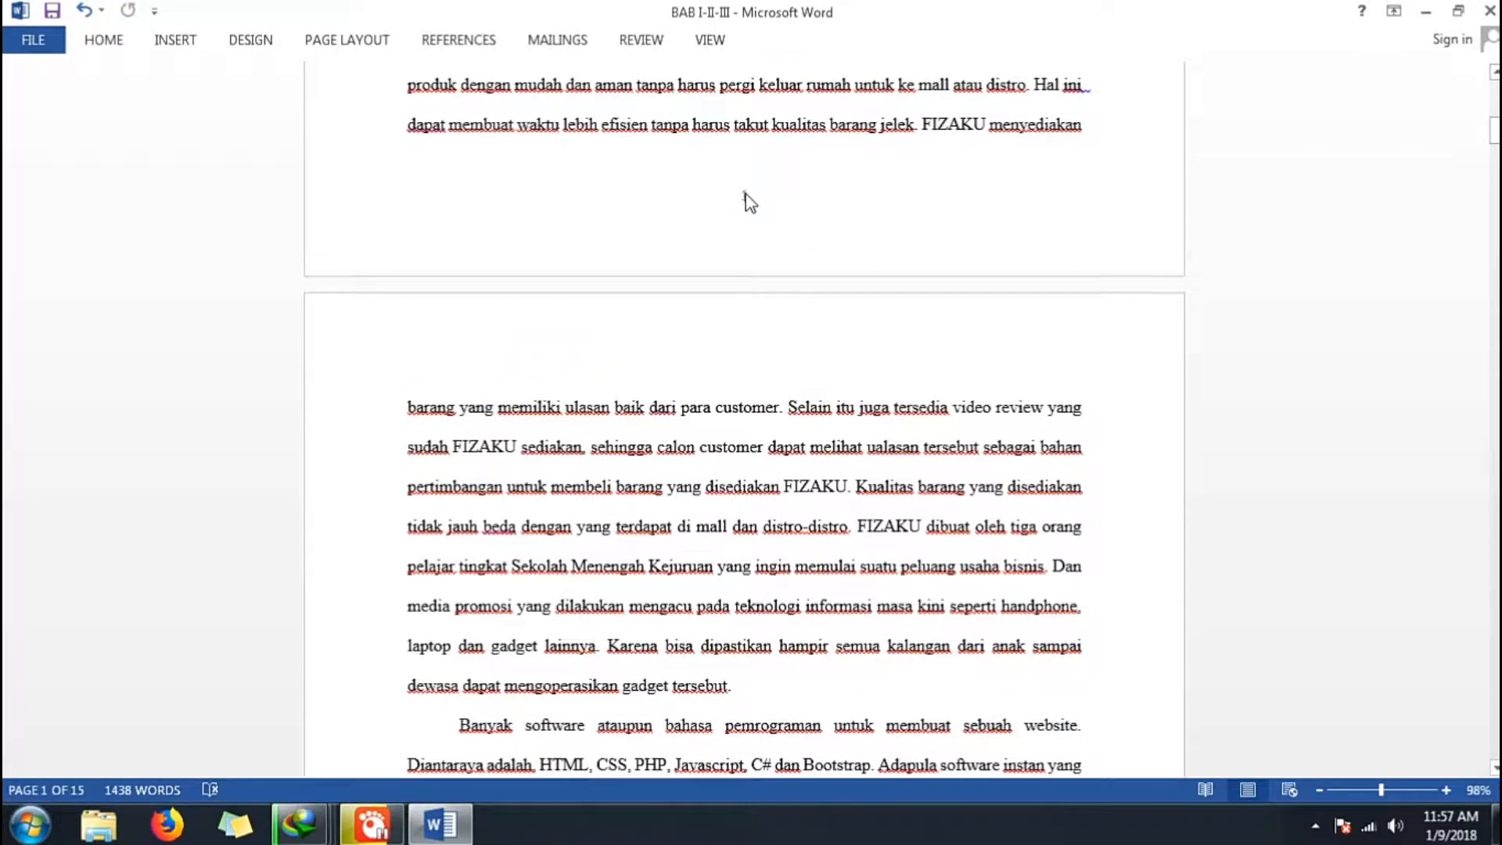
scroll(743, 207, up, 1)
scroll(736, 213, down, 12)
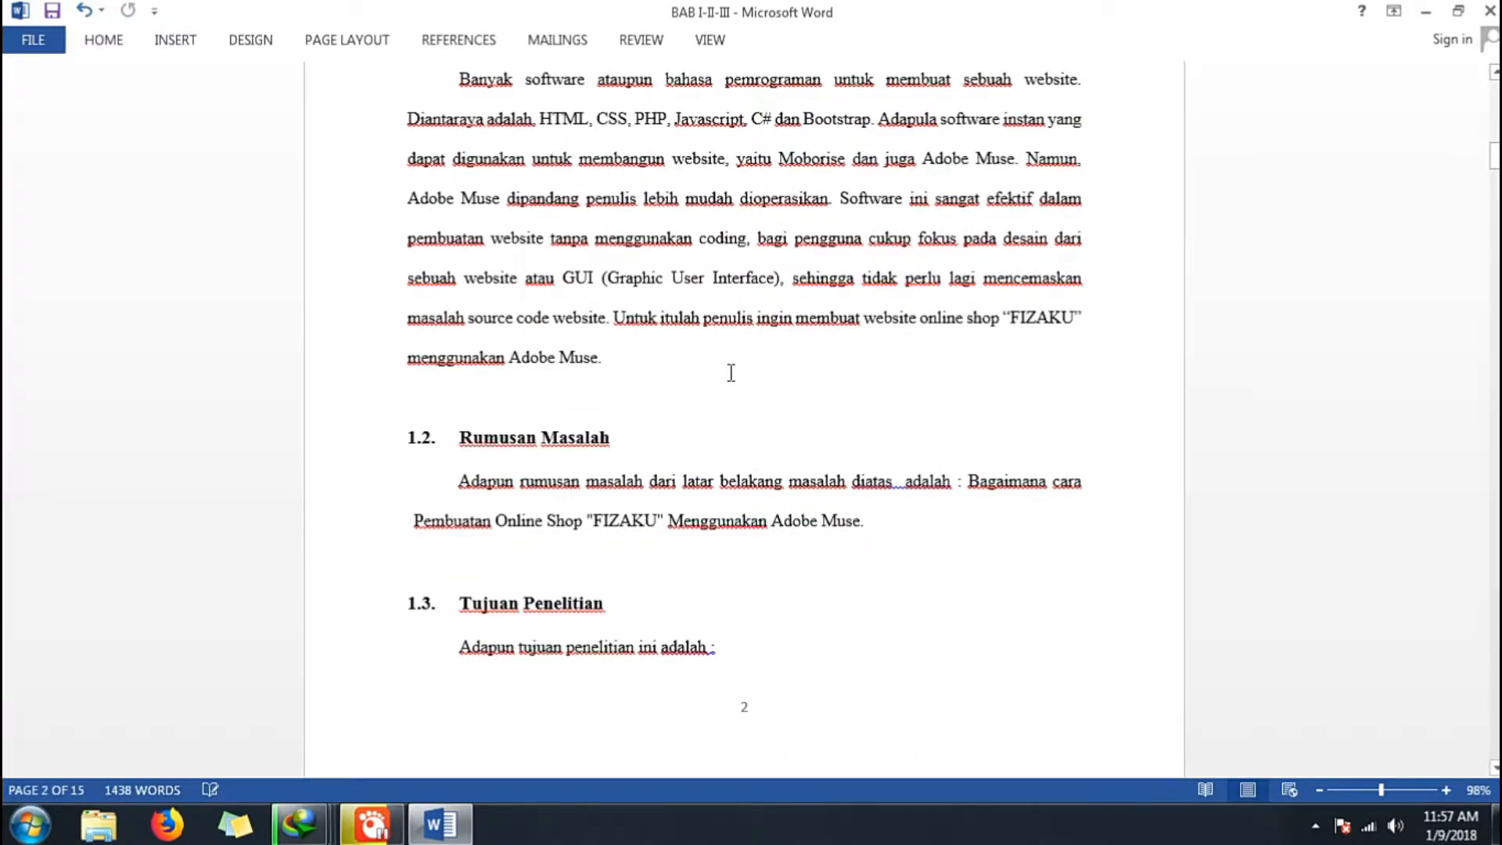
scroll(730, 373, up, 2)
scroll(745, 612, down, 4)
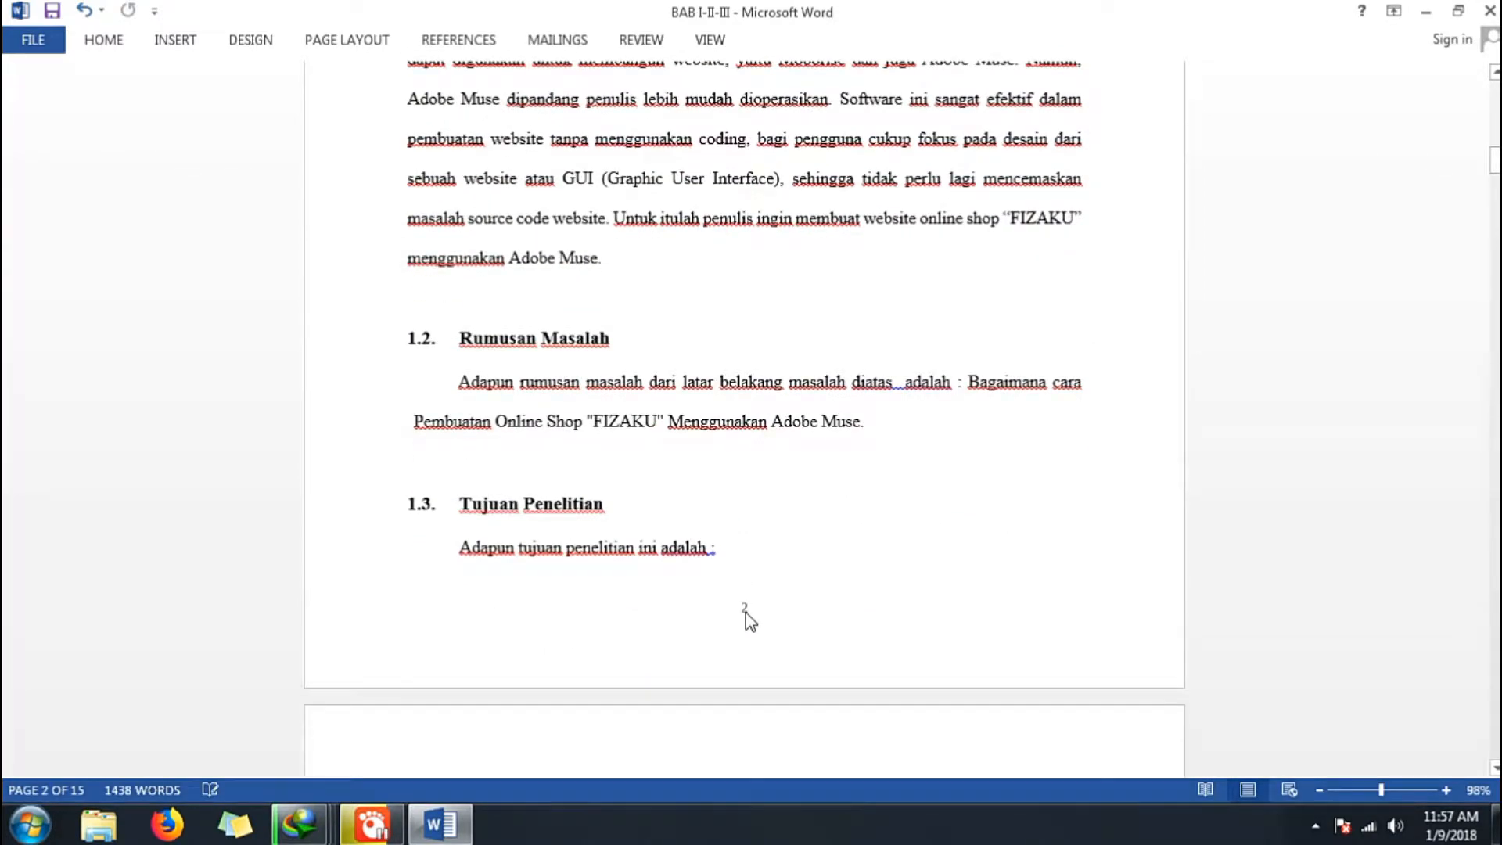
Insert a Next Page section break at the start of the second page, before "barang yang memiliki ulasan baik".
click(1319, 790)
click(1321, 790)
click(1321, 790)
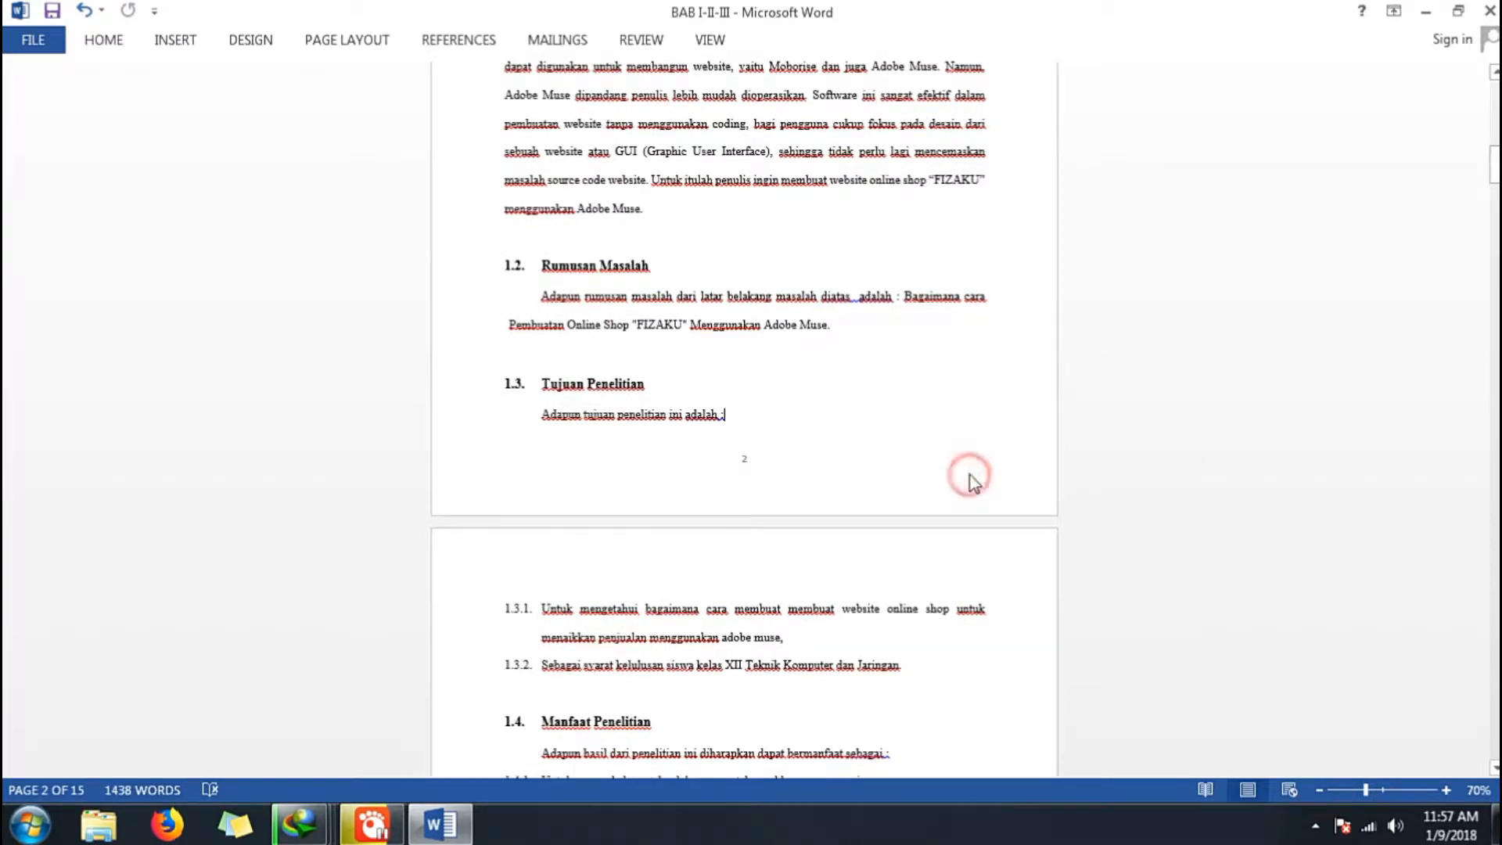
scroll(971, 479, up, 5)
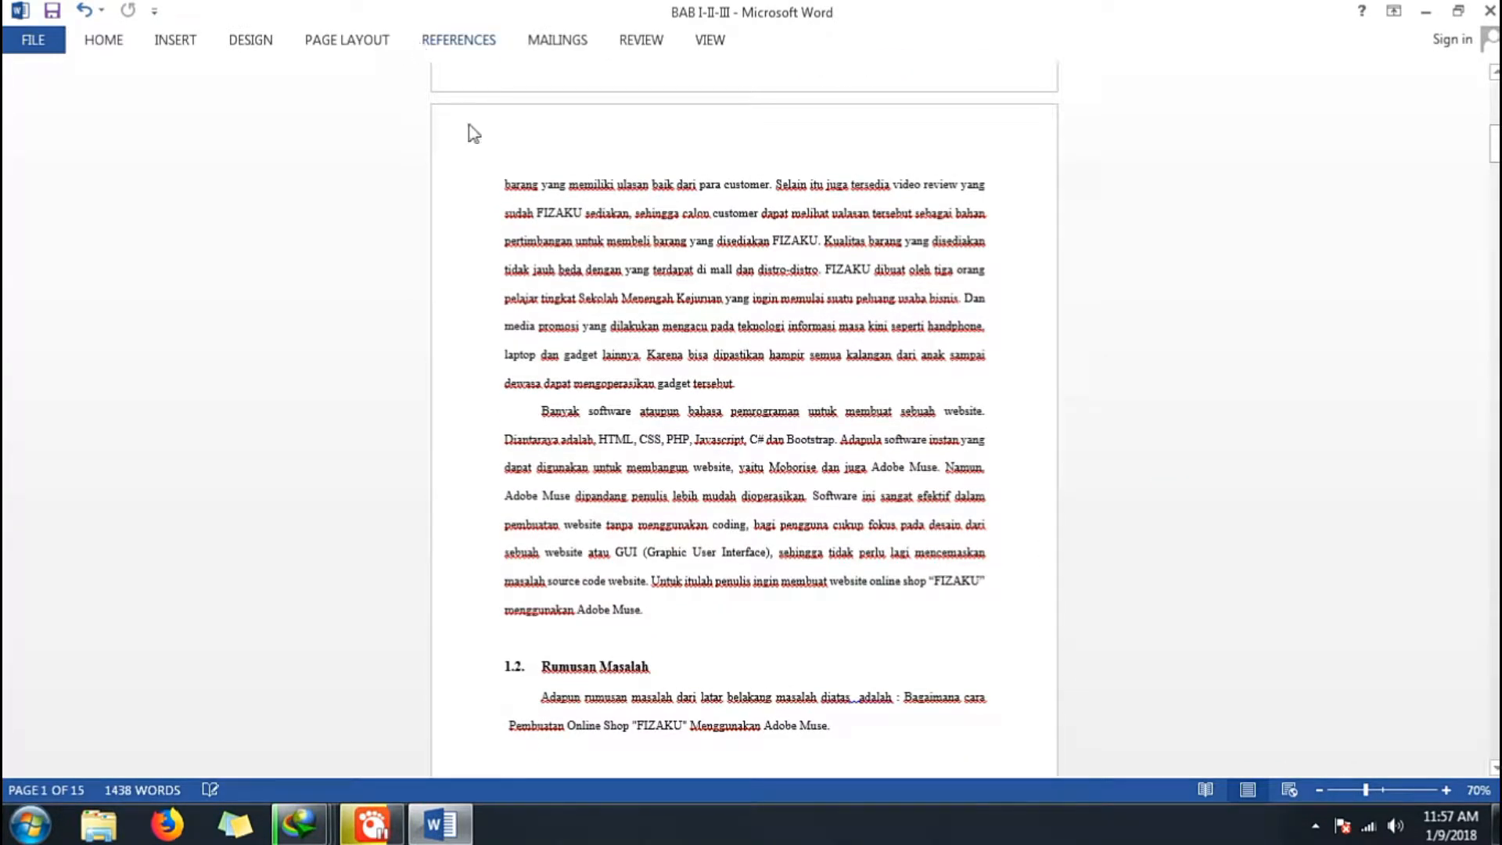
scroll(714, 426, down, 2)
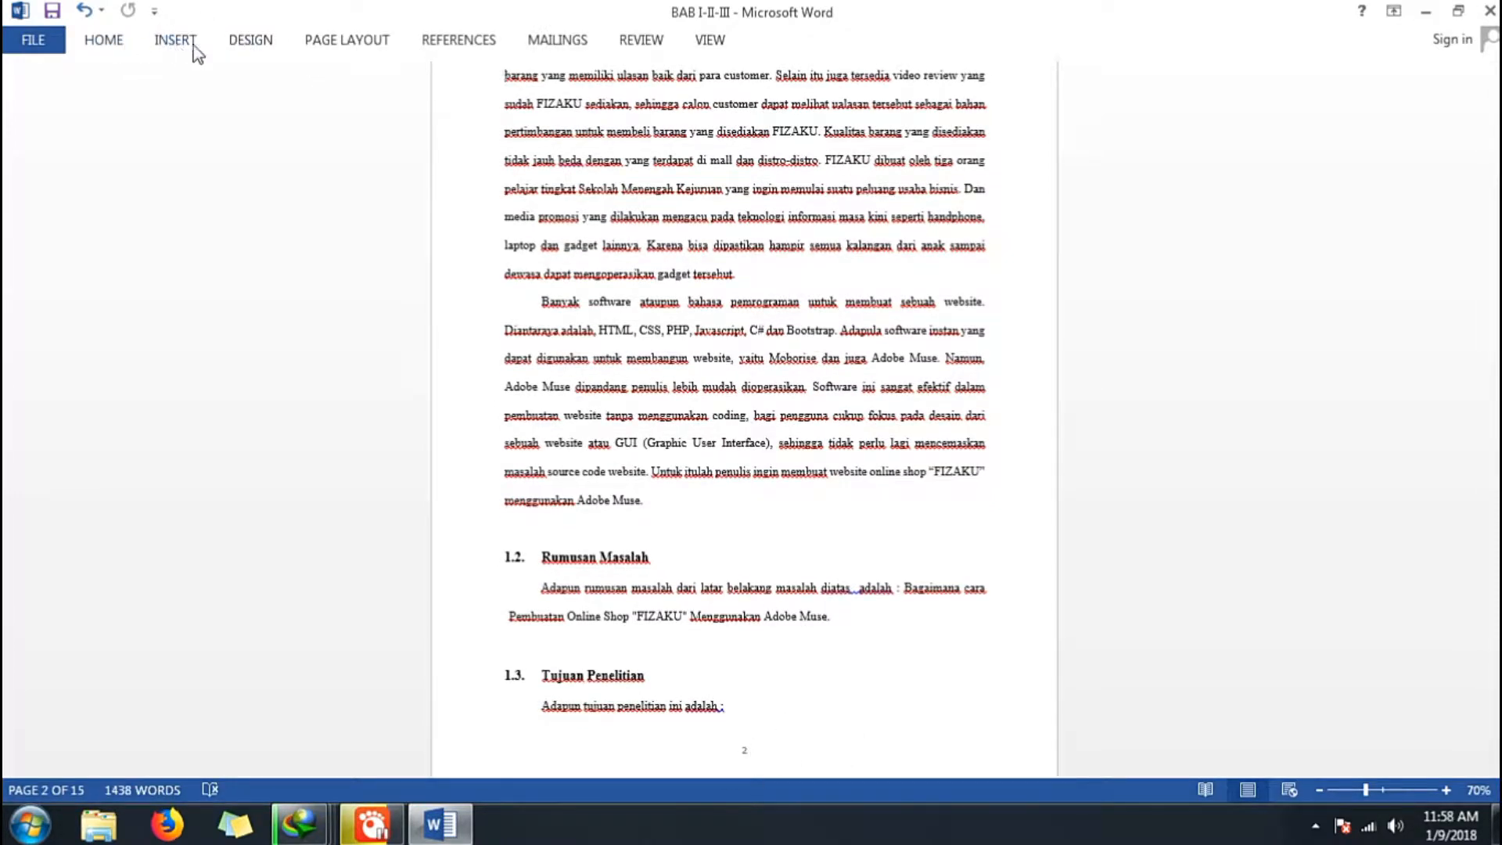
click(356, 46)
click(289, 74)
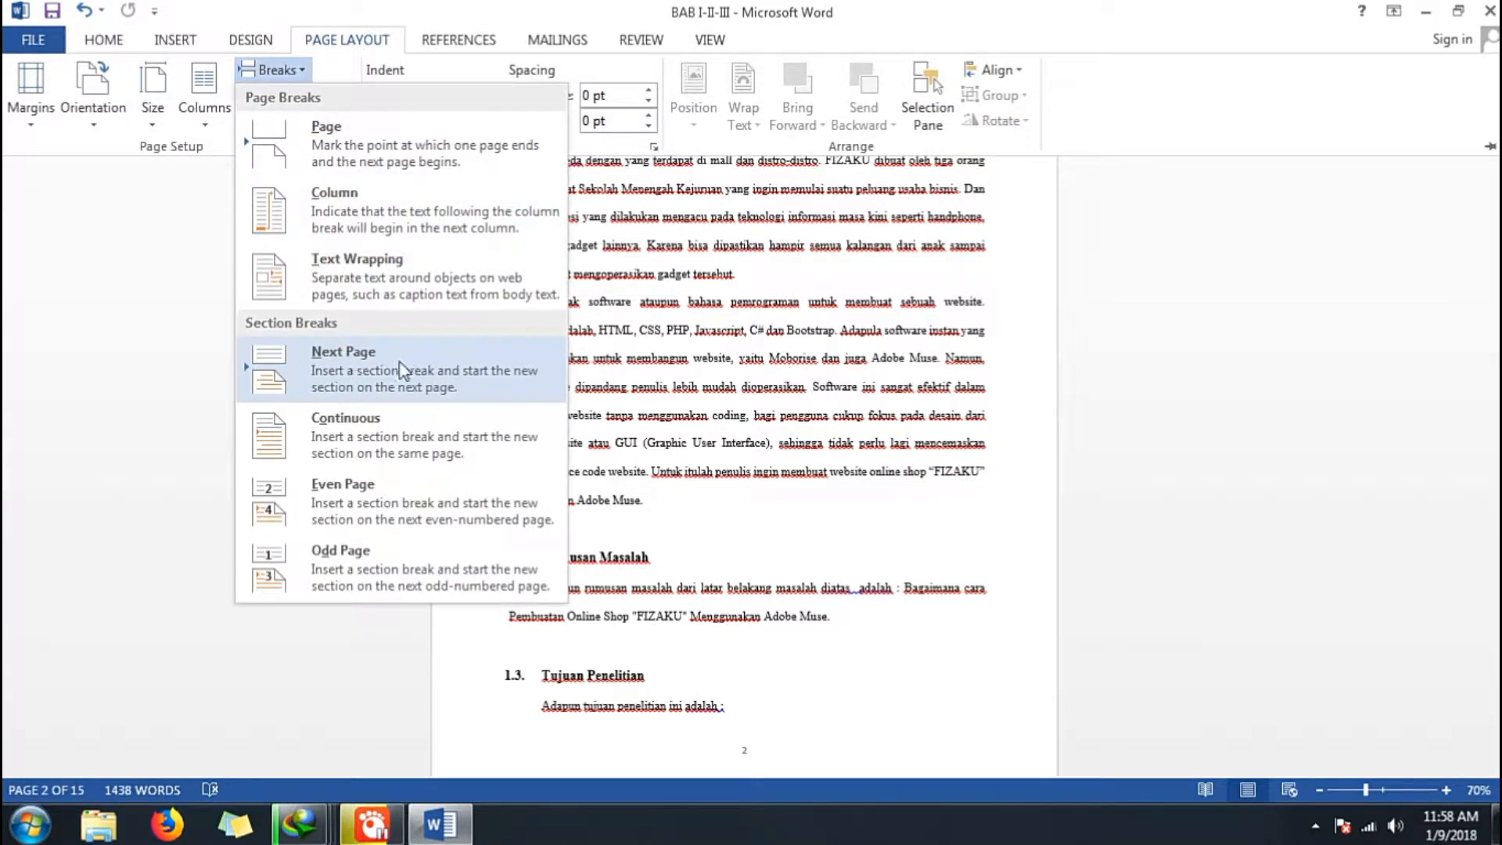
click(360, 362)
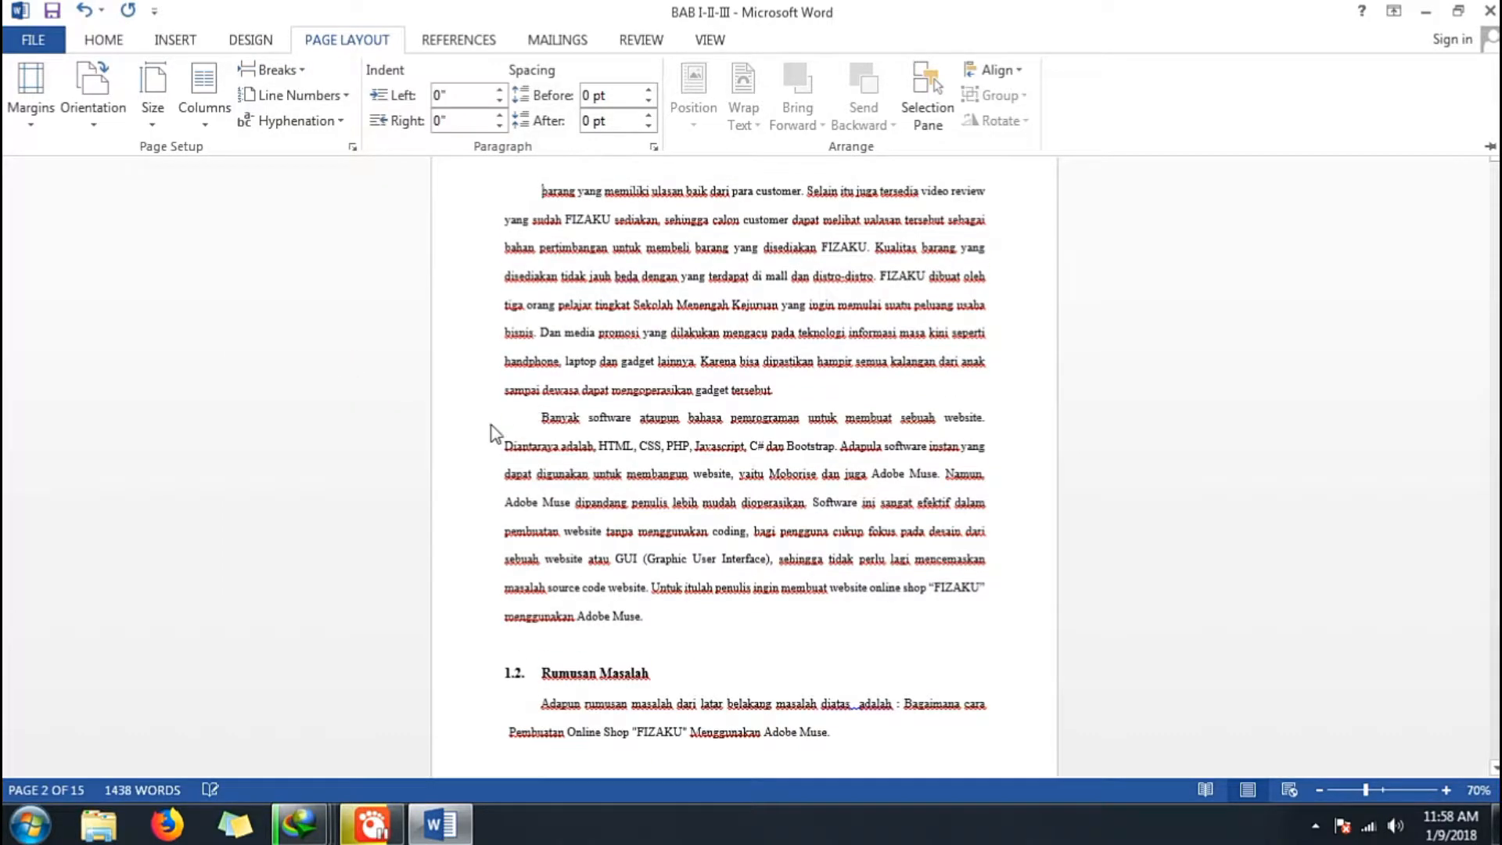
Format the second section's page numbers as i, ii, iii, starting at i, and return to the body text.
scroll(727, 552, down, 3)
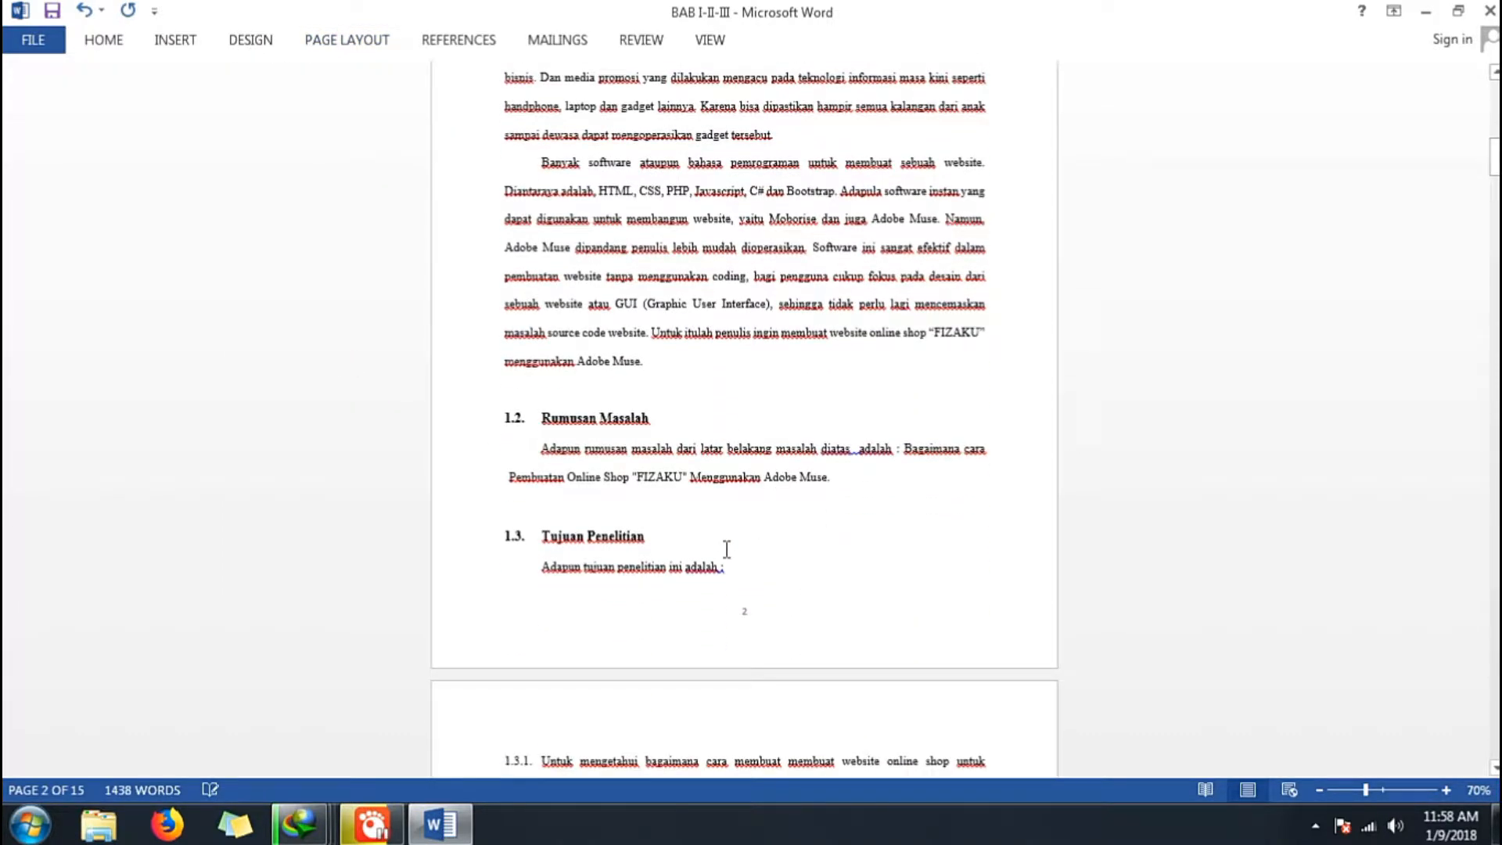
double_click(746, 616)
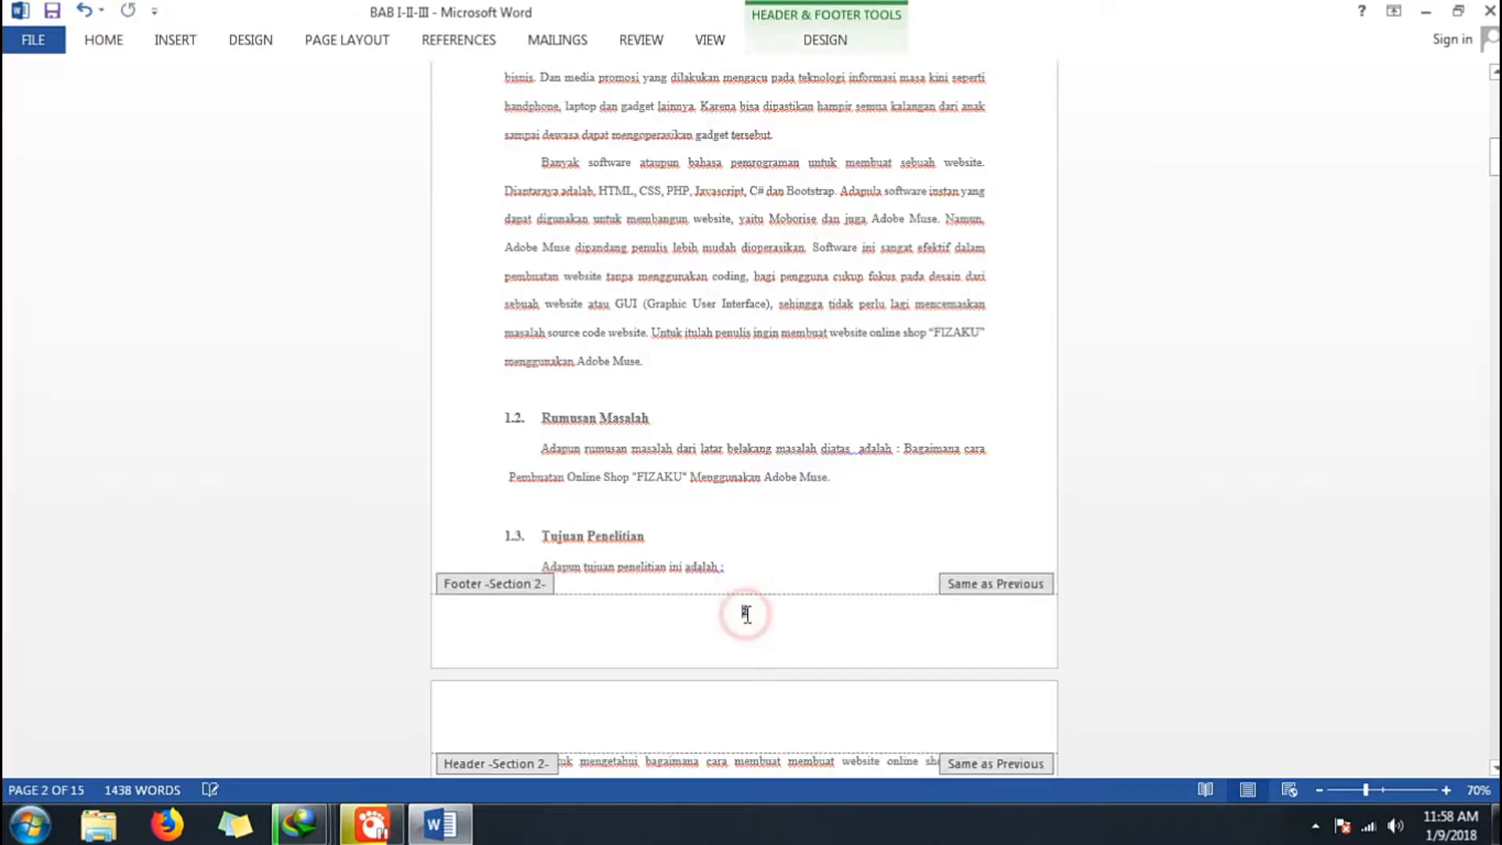
click(812, 43)
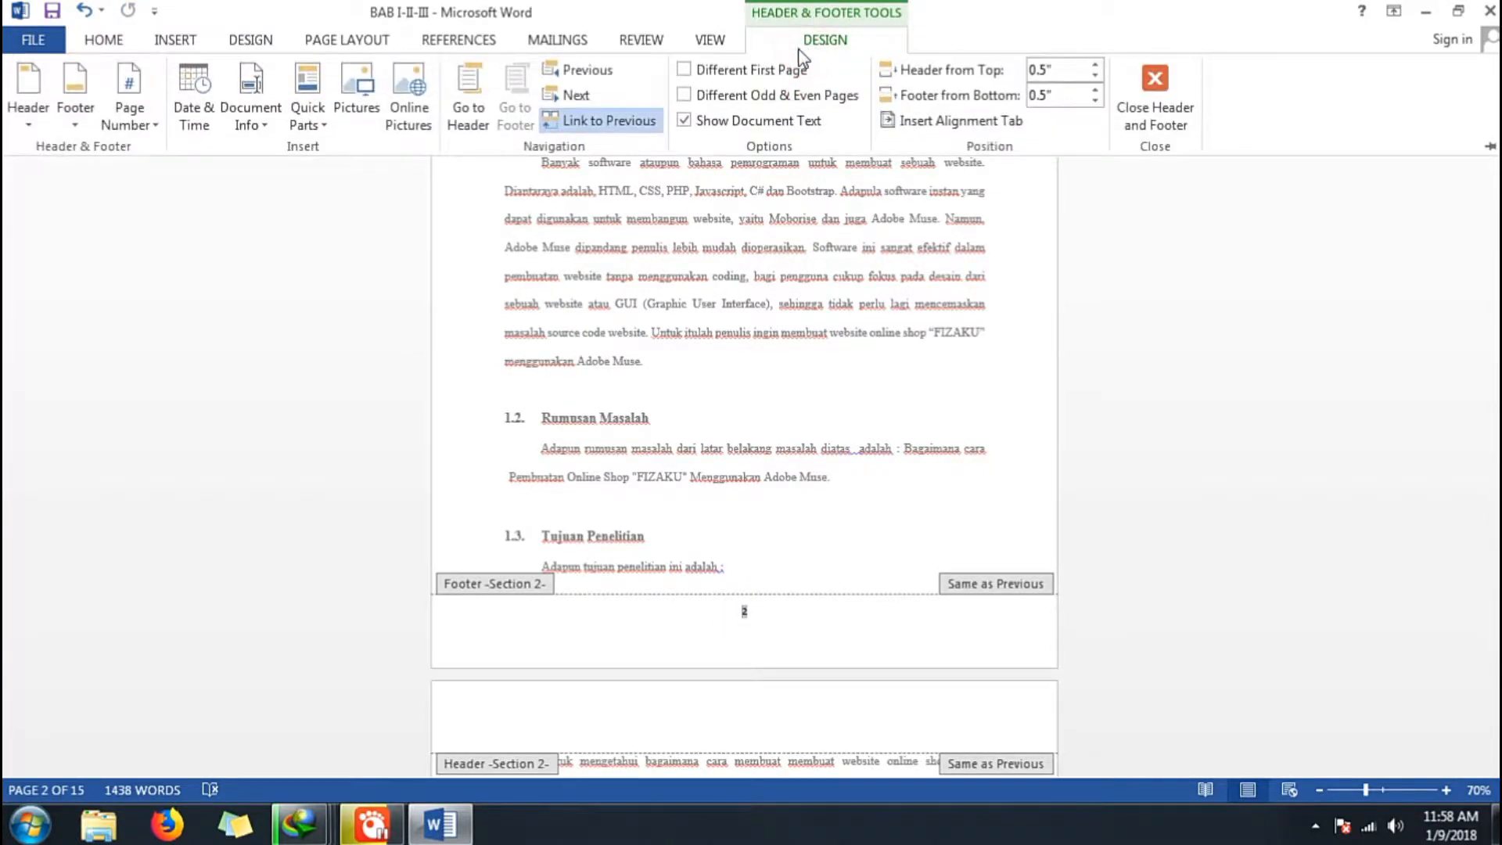
click(132, 116)
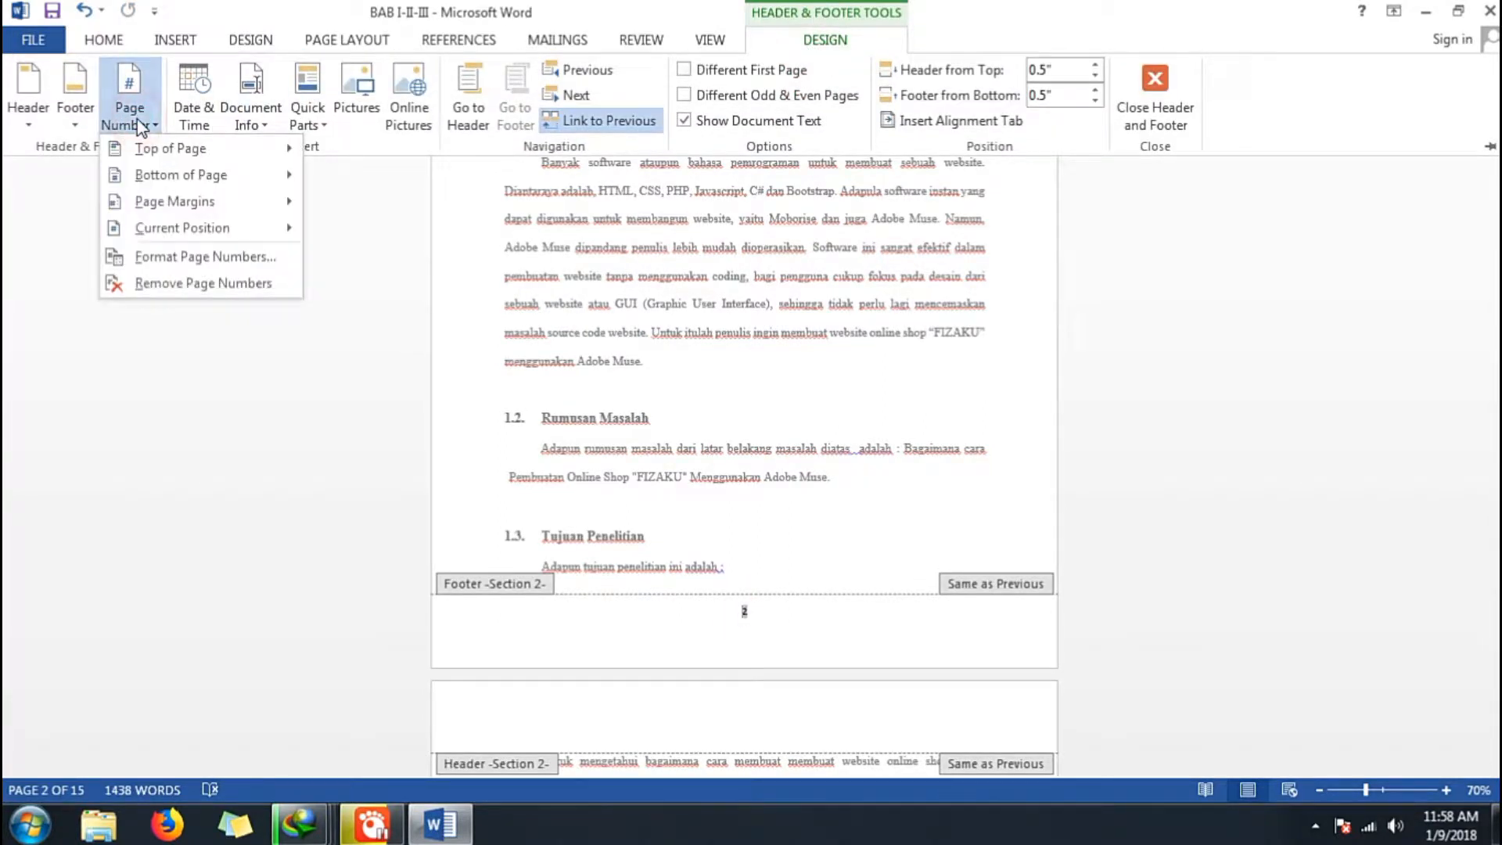
click(196, 260)
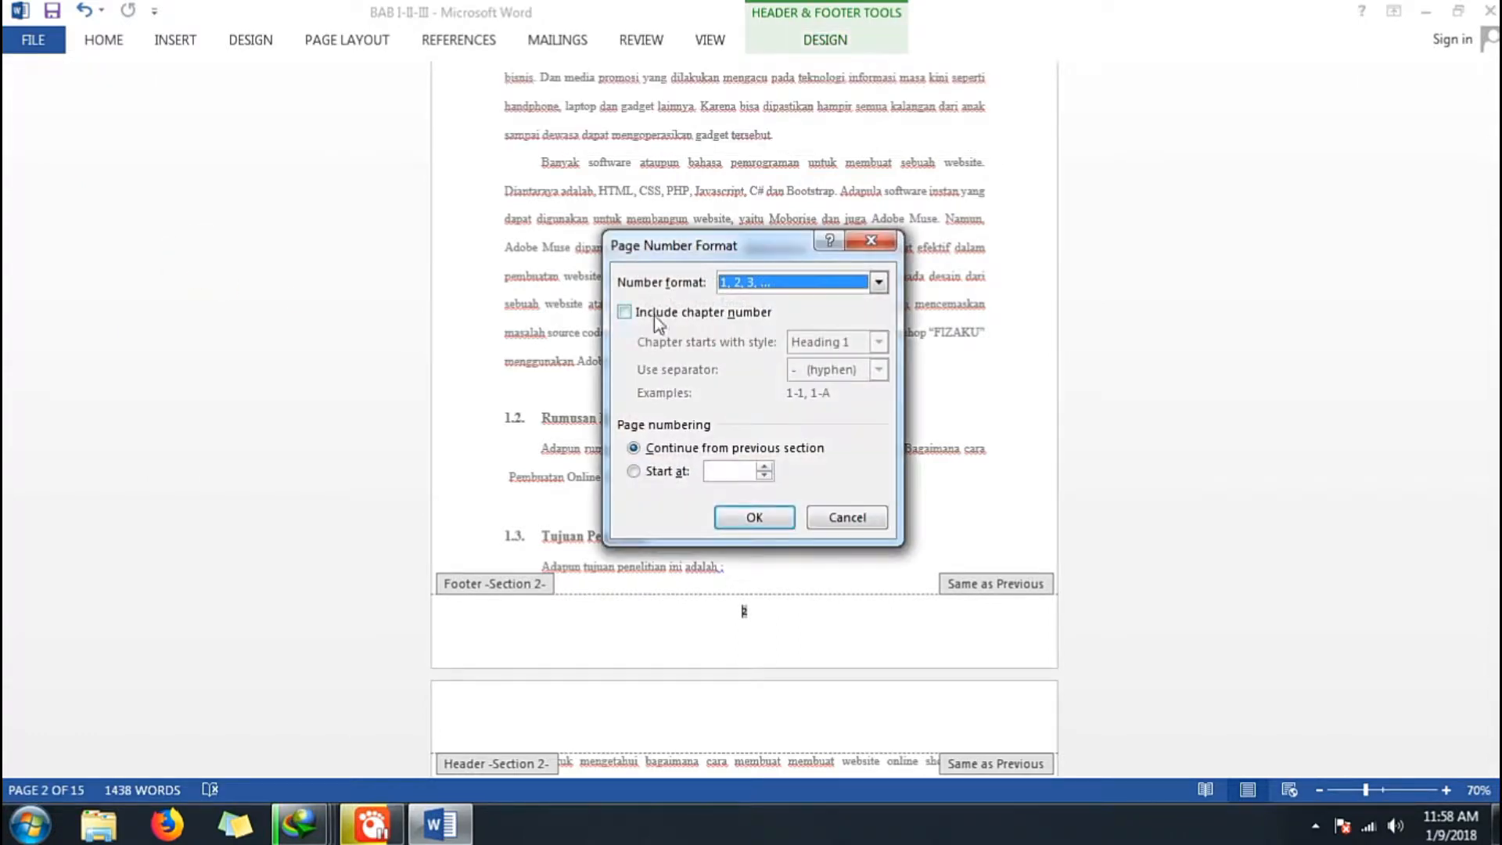
click(671, 471)
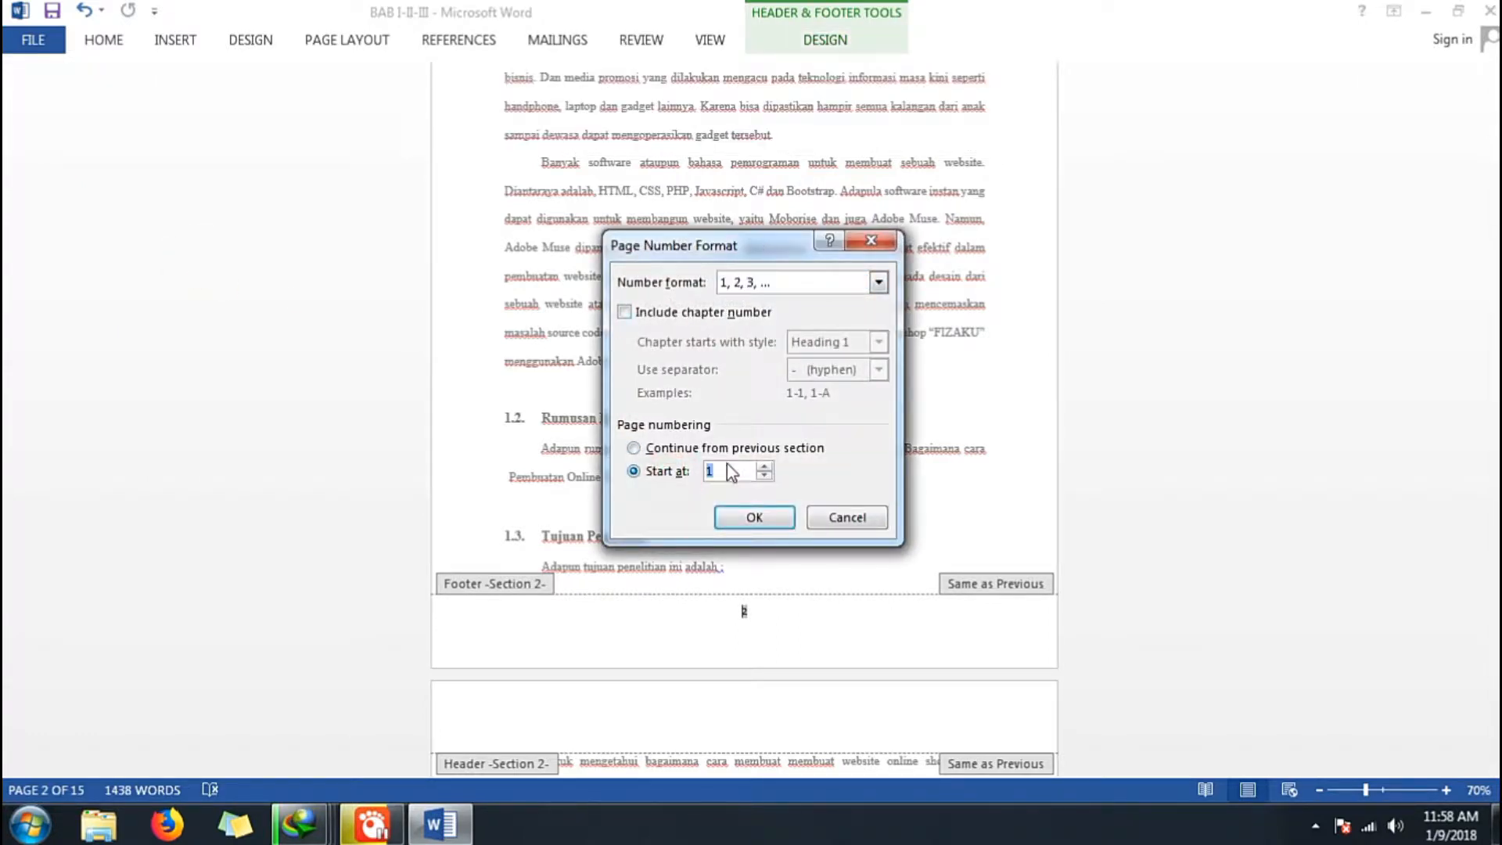
click(787, 282)
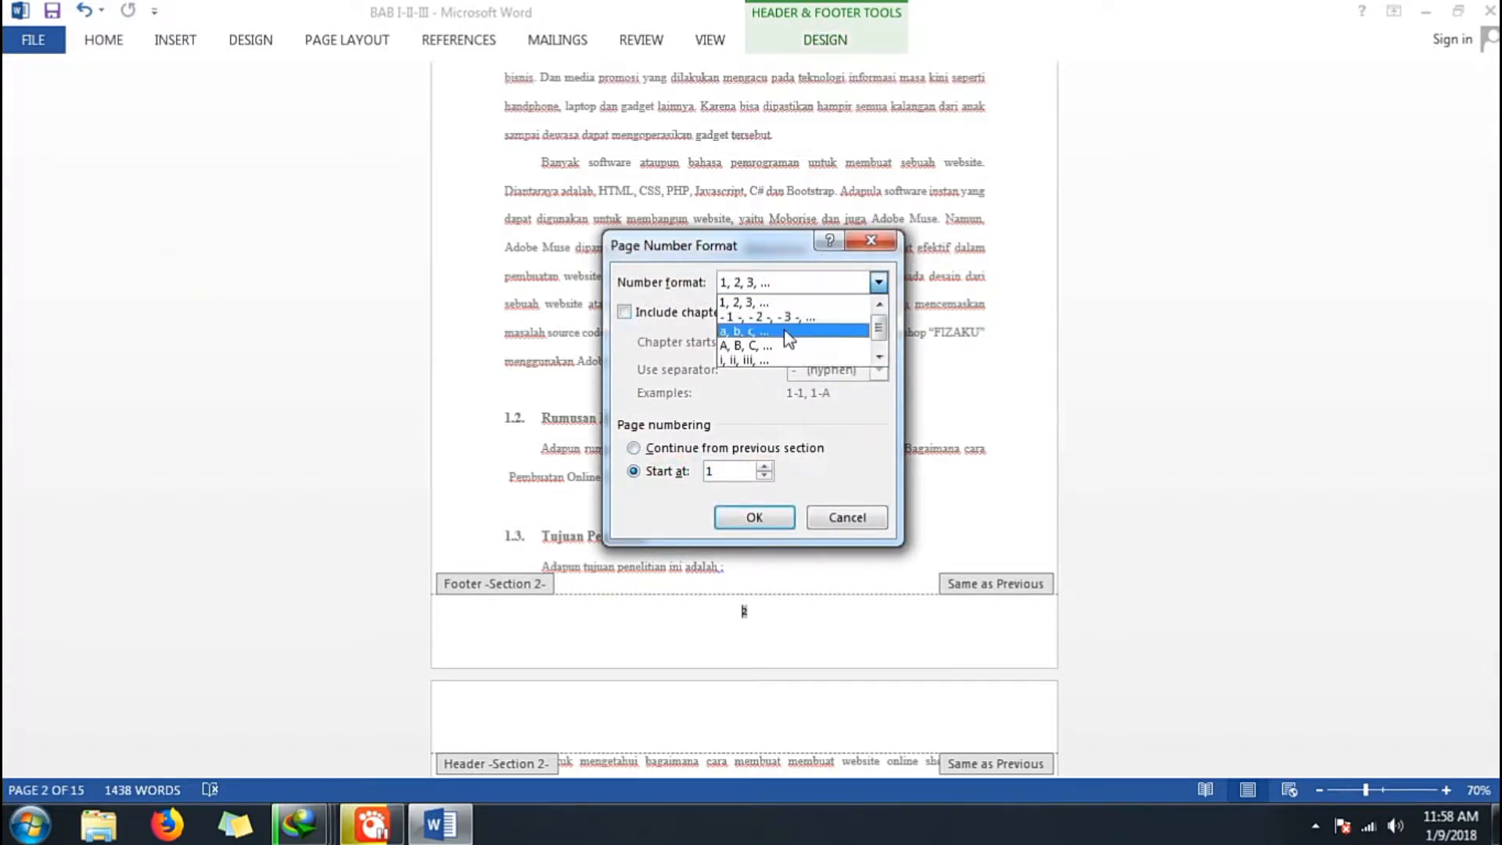
click(789, 360)
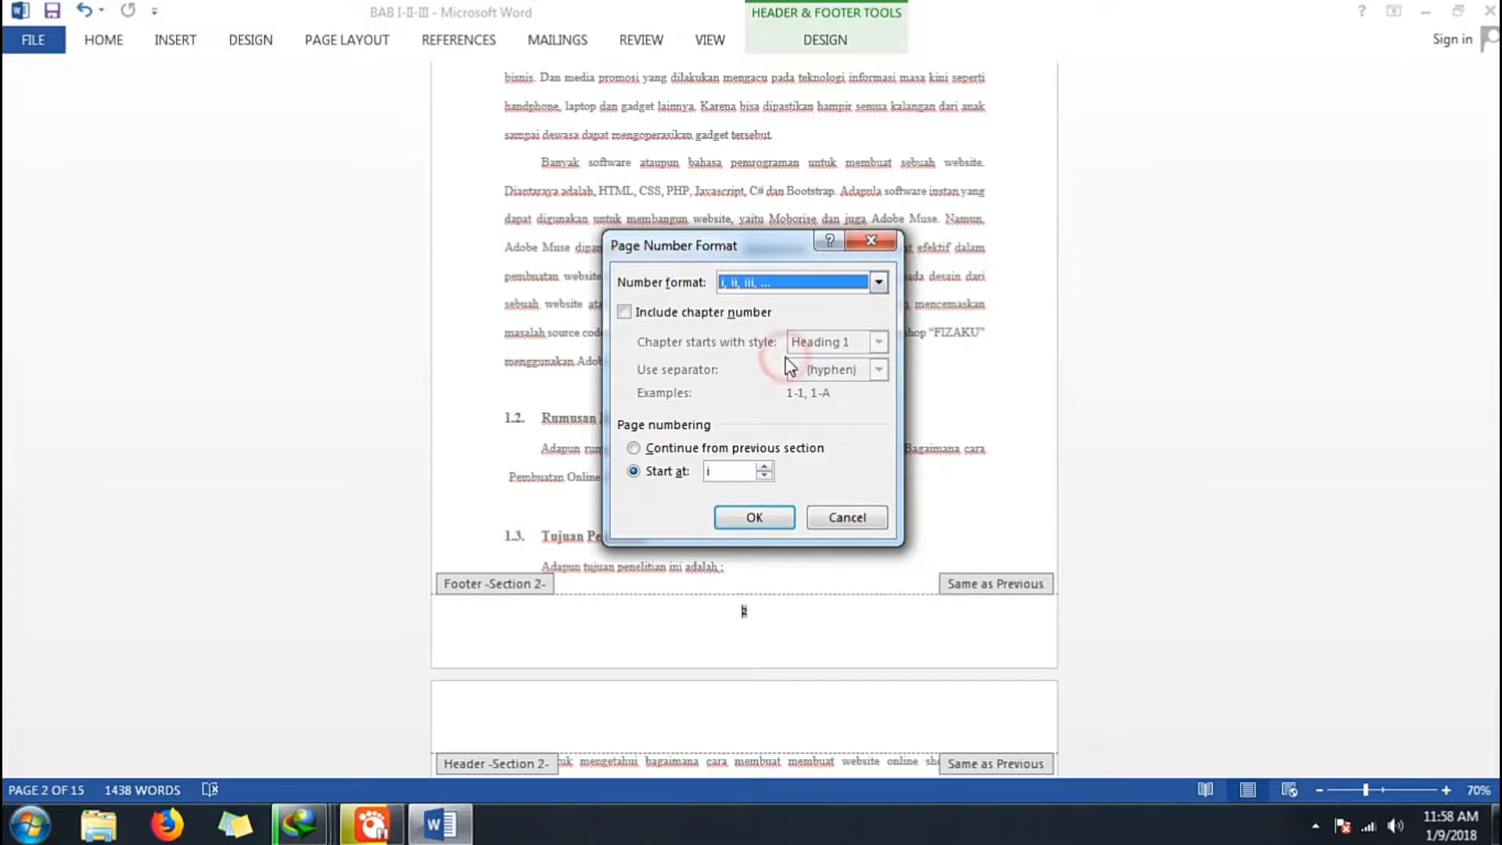
click(750, 527)
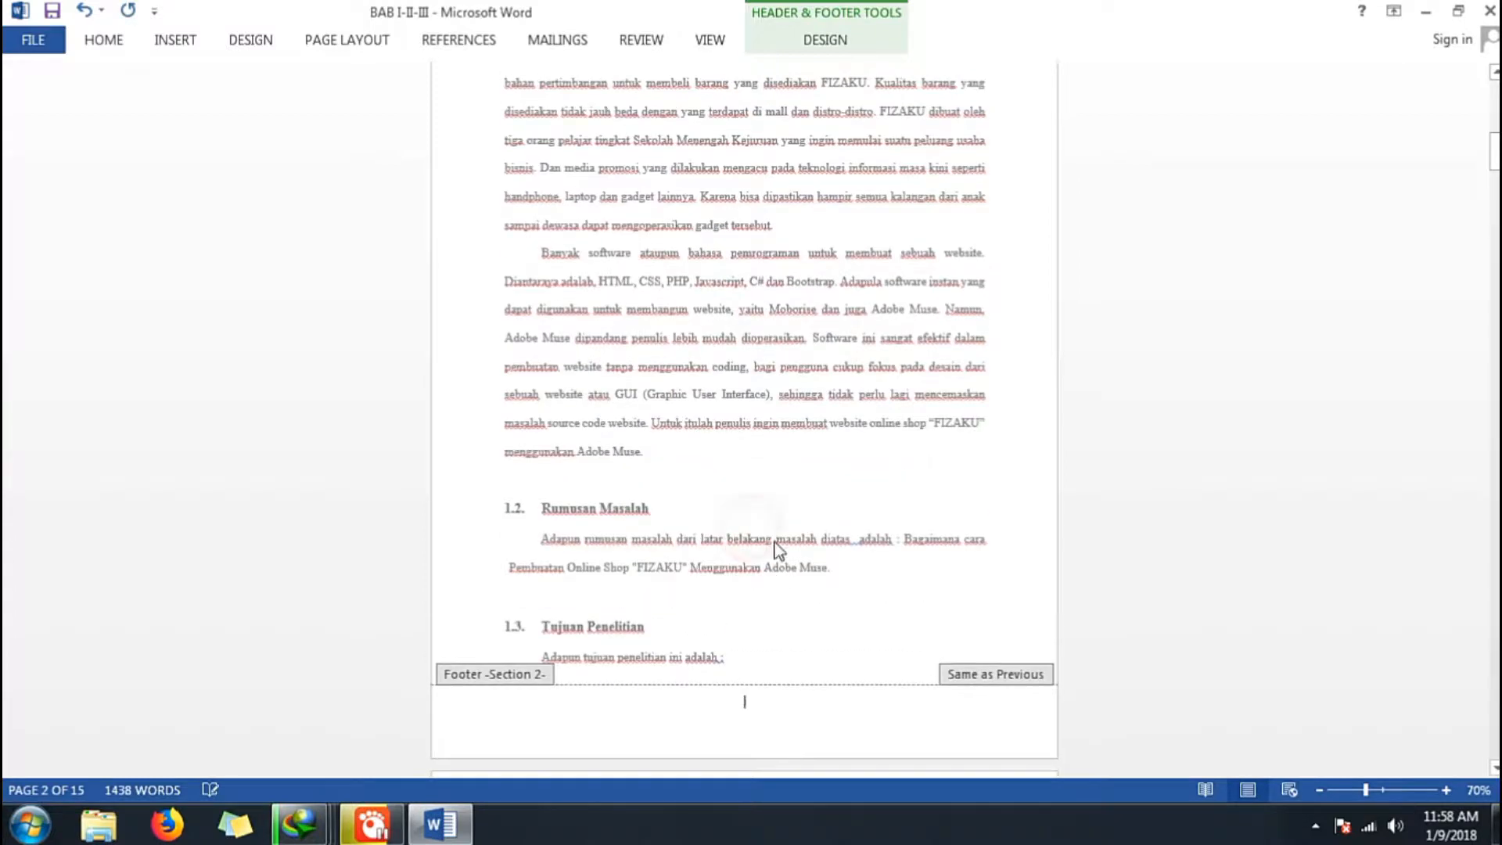
triple_click(795, 571)
click(890, 705)
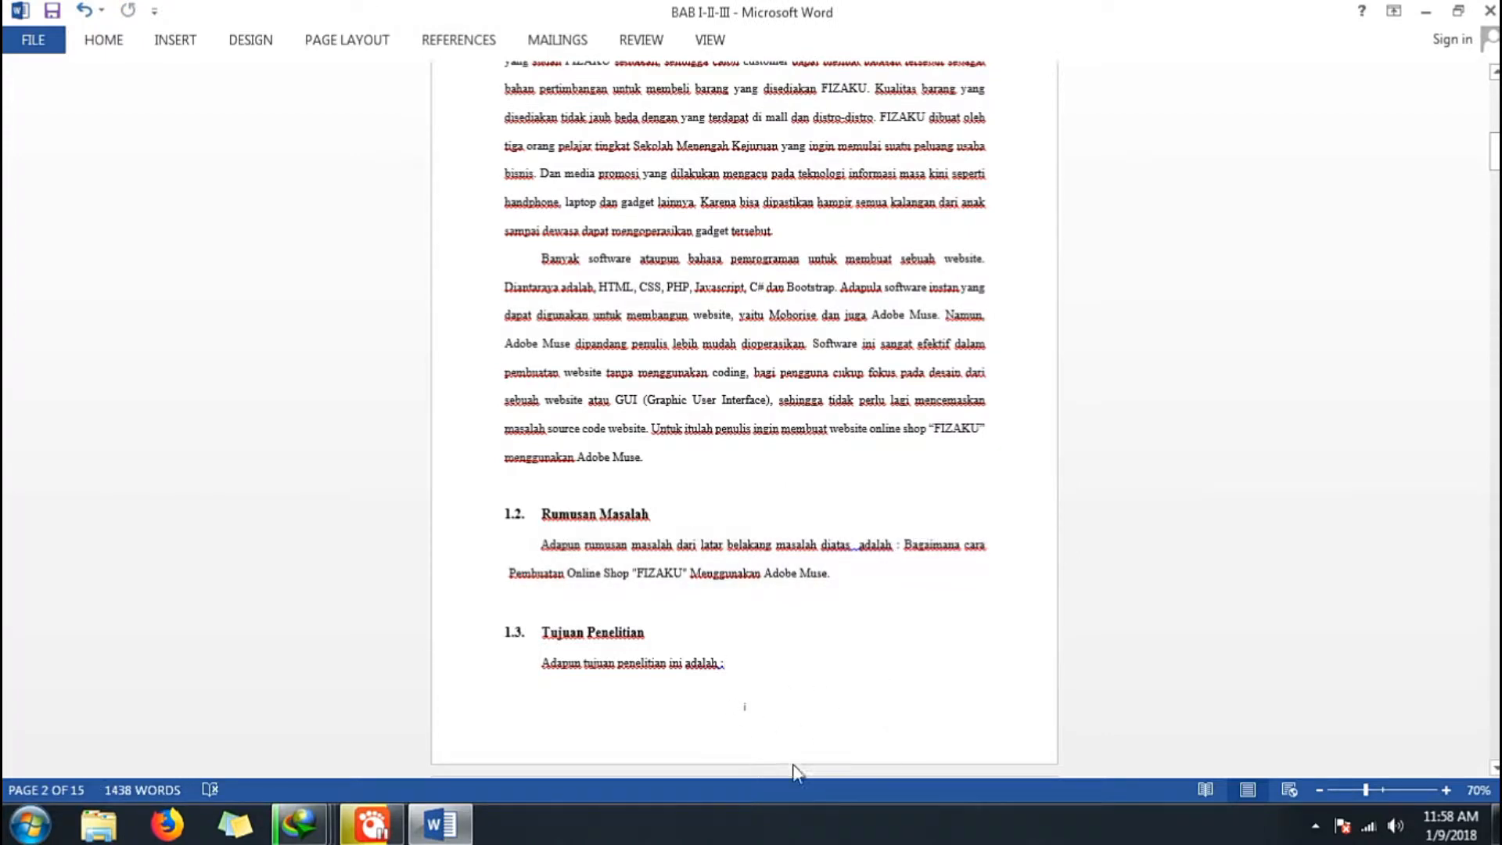
Examine the footer page numbers up close from the first page through the first page of BAB II.
scroll(794, 771, up, 5)
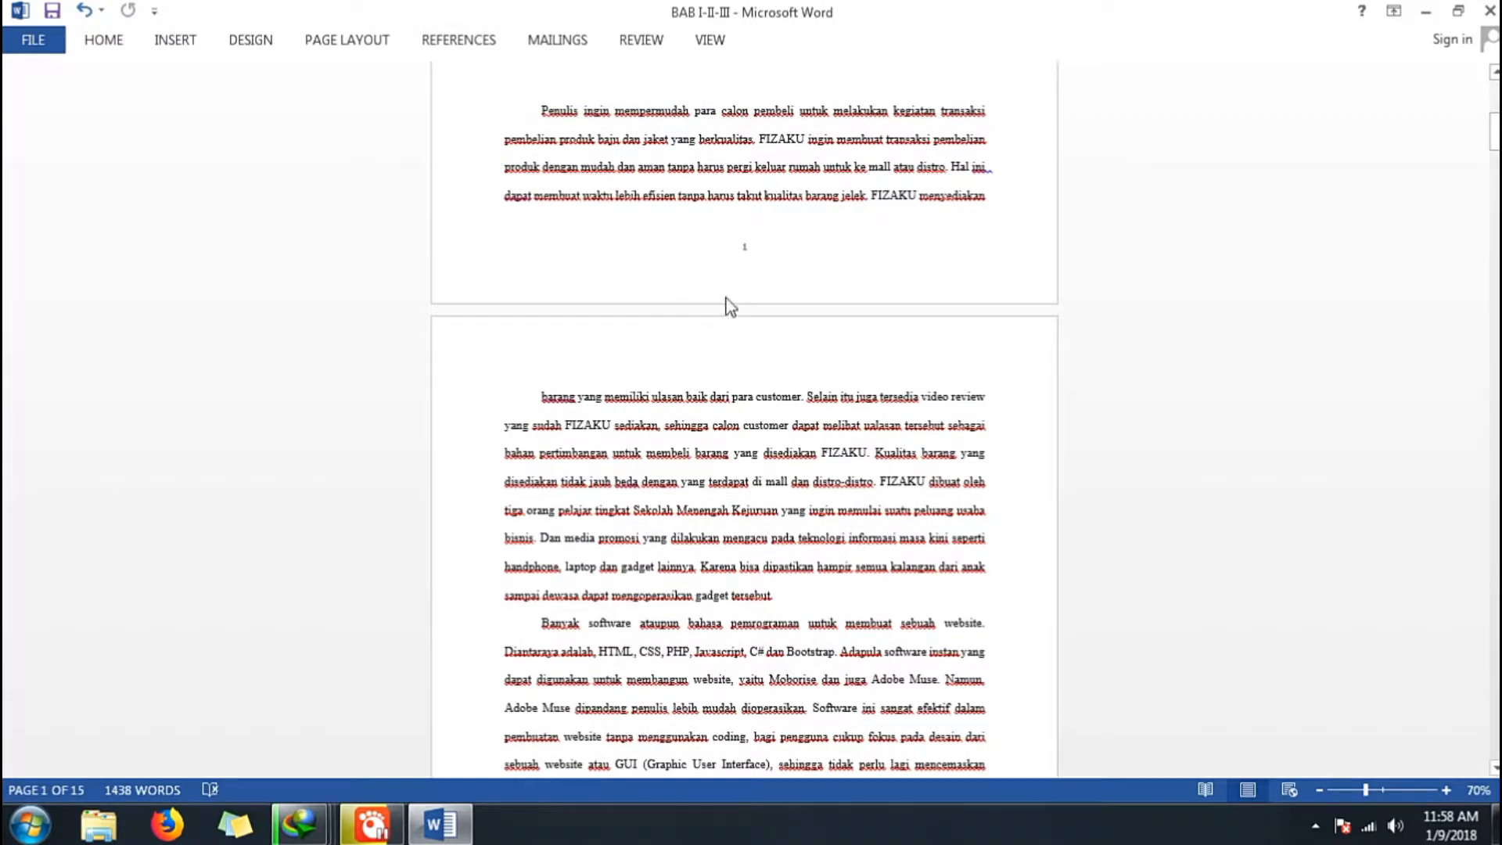
click(1446, 791)
click(1446, 791)
click(1446, 791)
click(1446, 791)
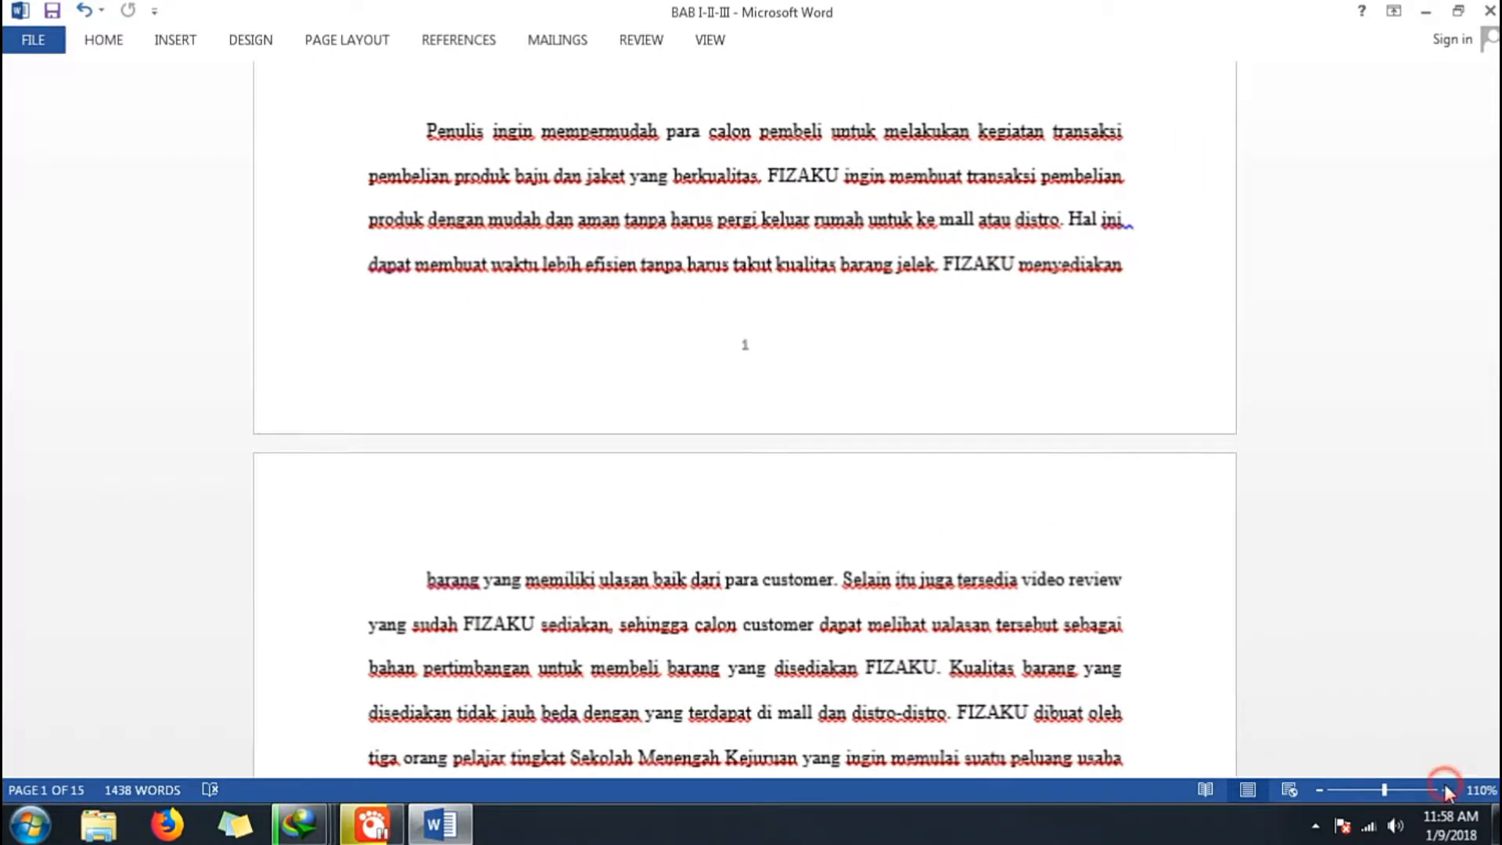
click(1447, 791)
scroll(831, 516, up, 4)
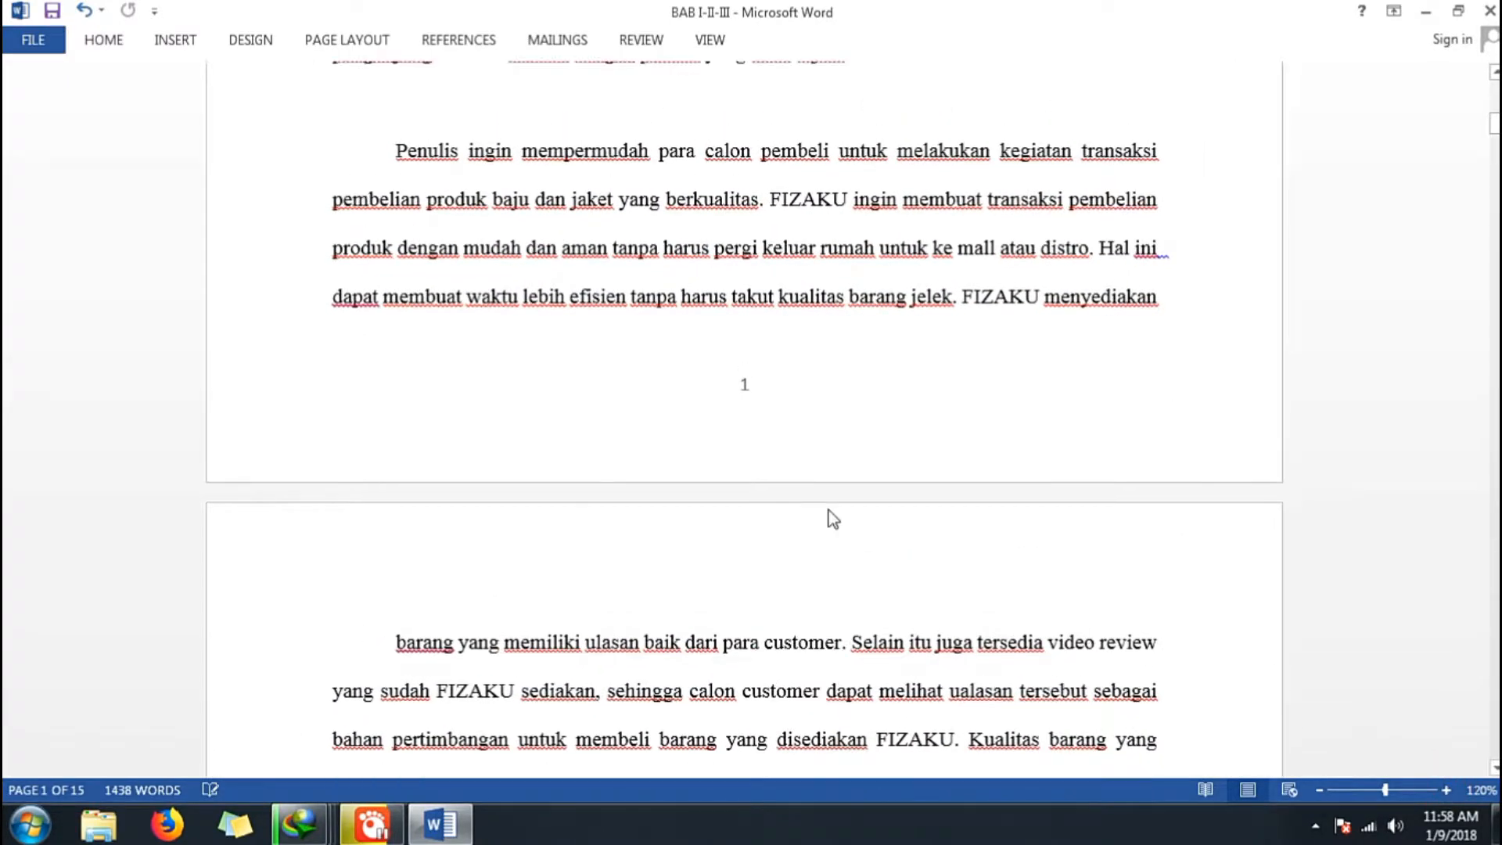
scroll(733, 672, up, 7)
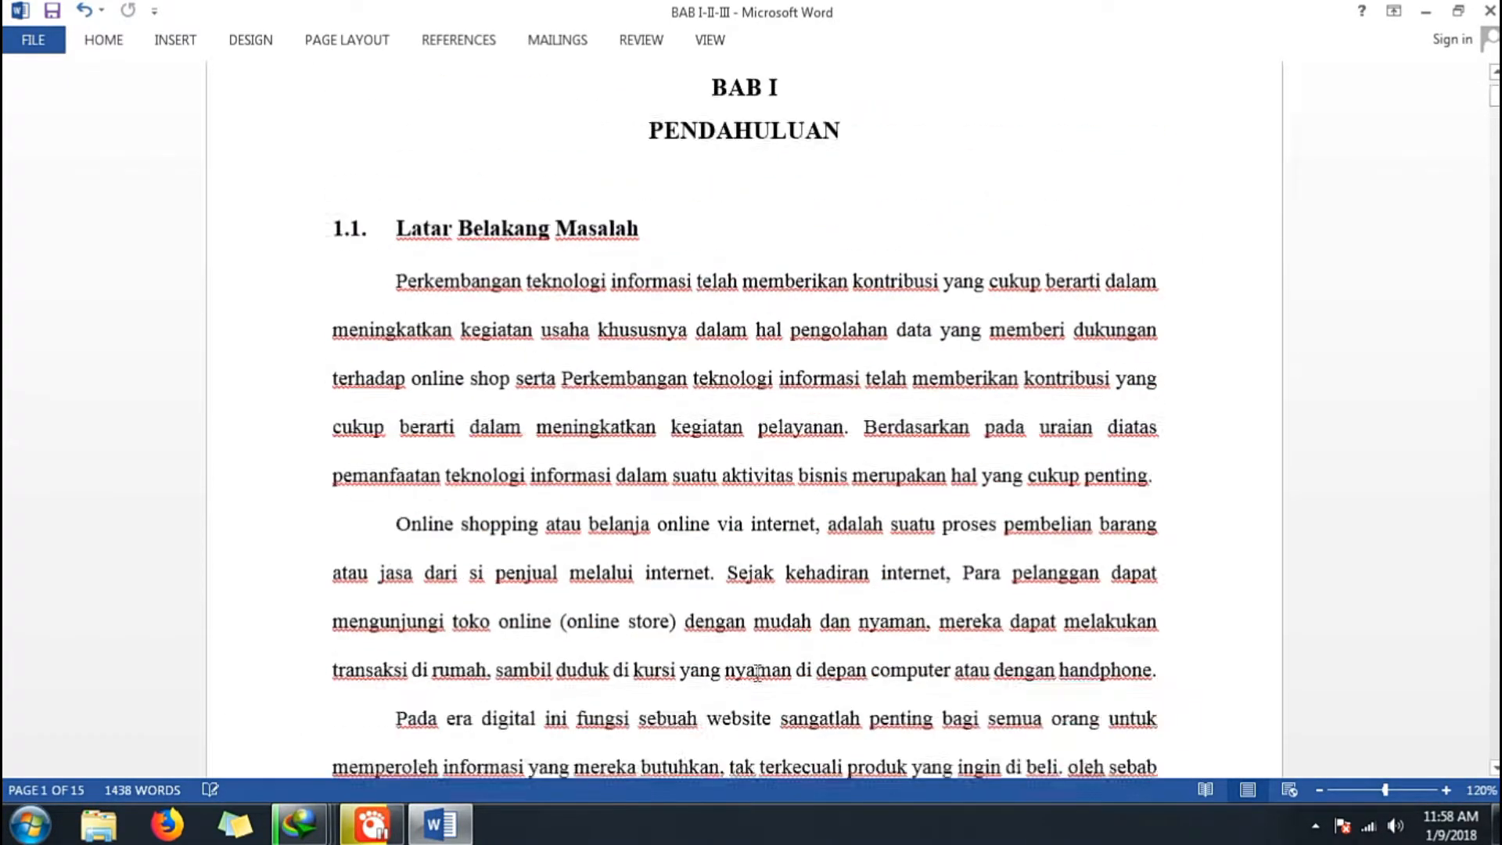
scroll(765, 664, down, 3)
scroll(765, 669, down, 10)
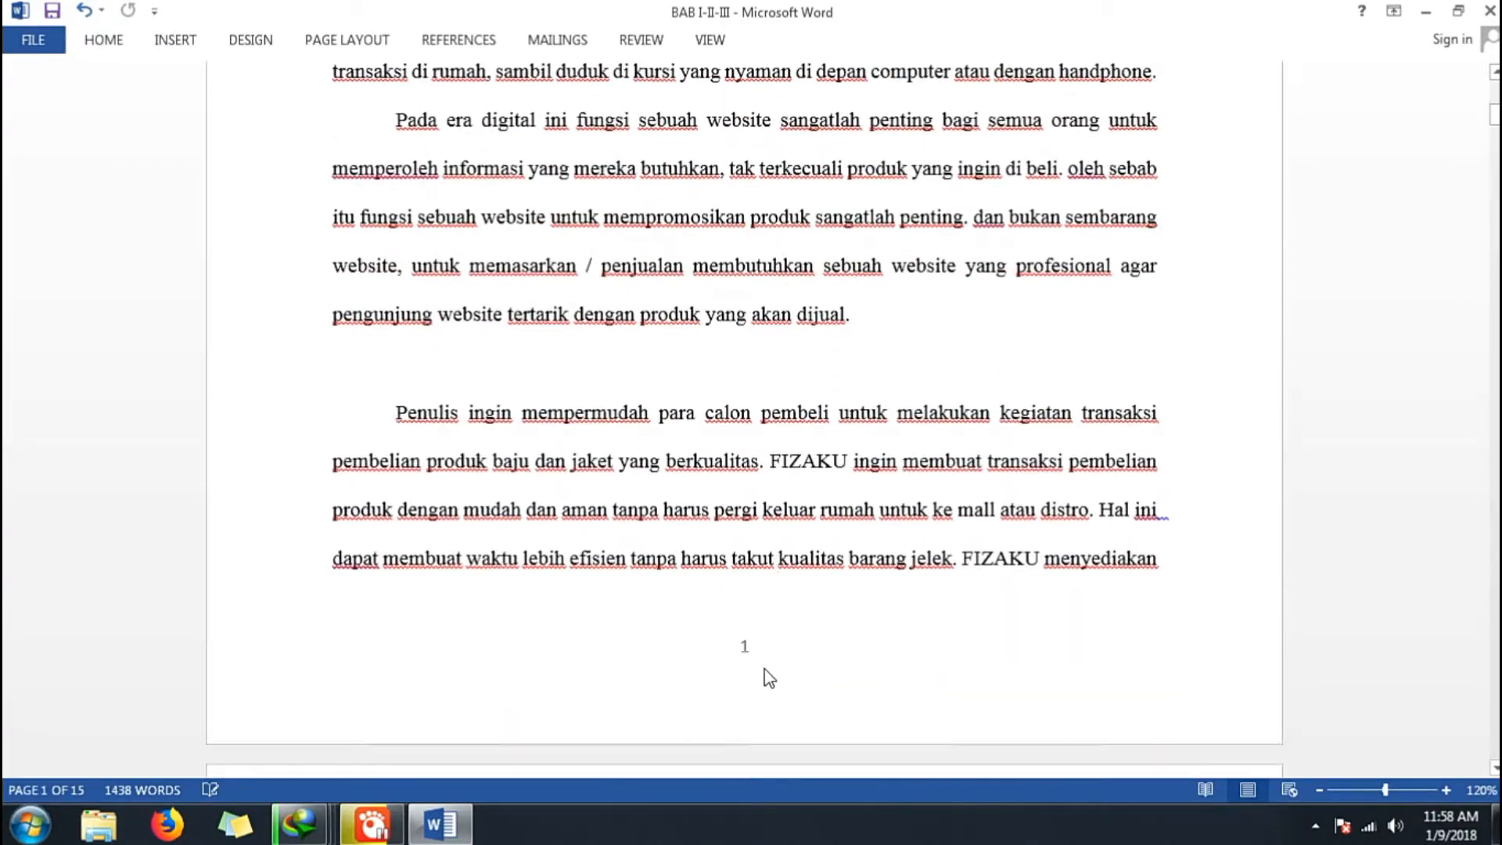
scroll(900, 654, down, 10)
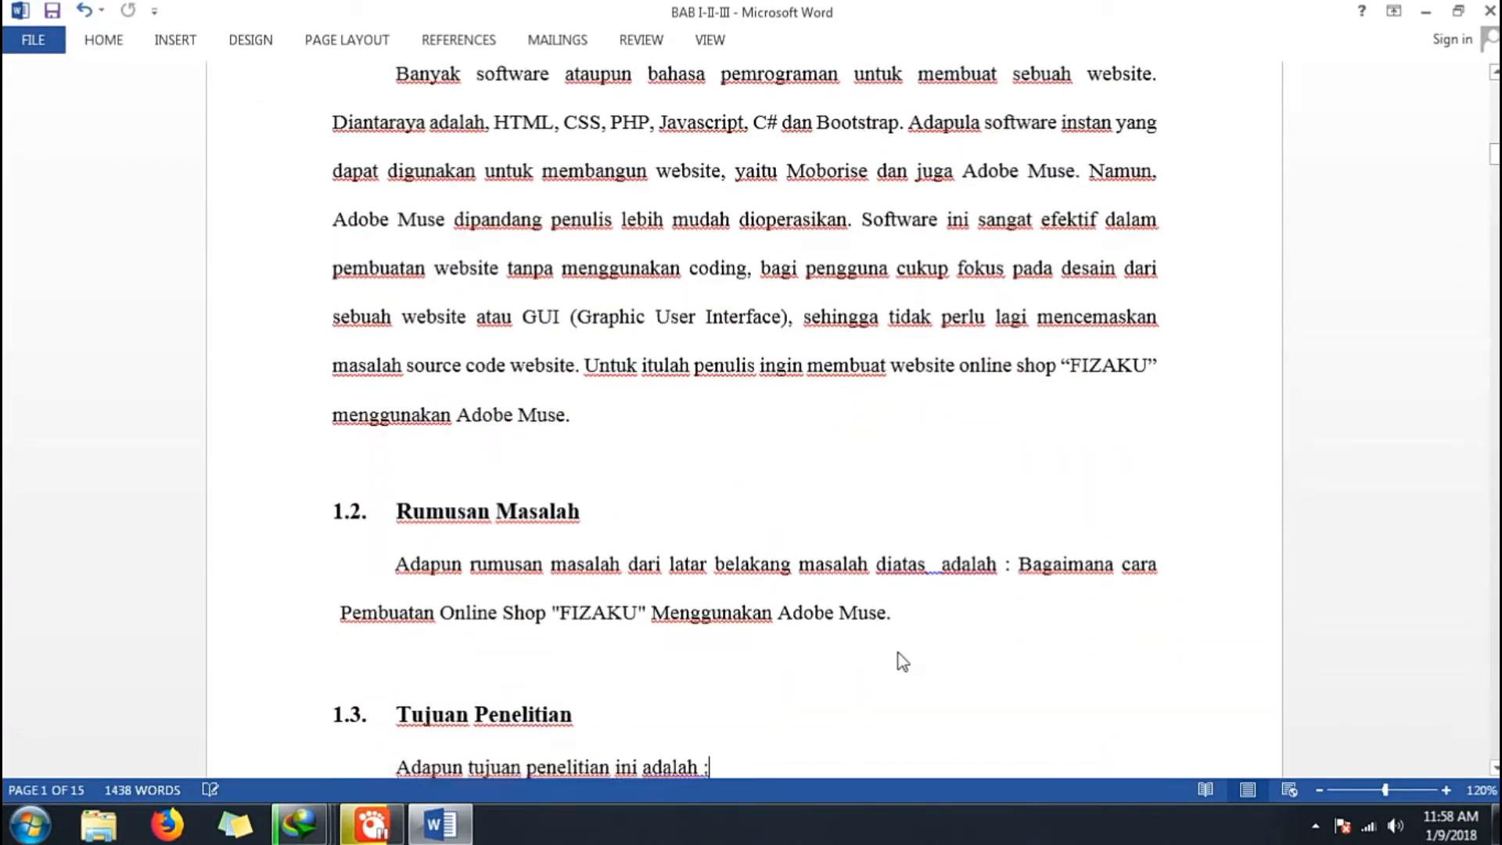
scroll(826, 615, down, 10)
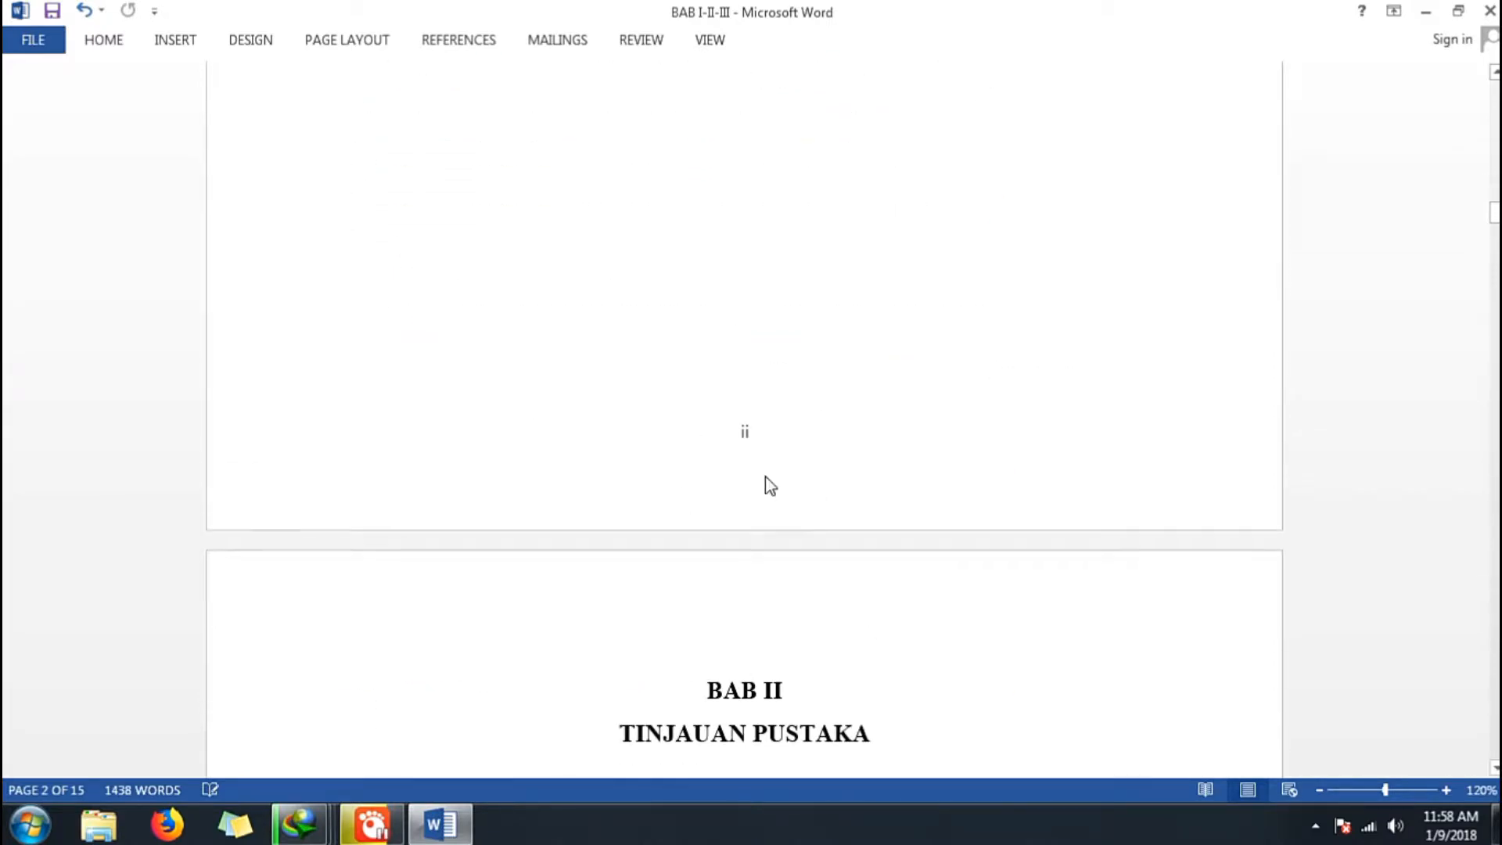
scroll(493, 399, down, 12)
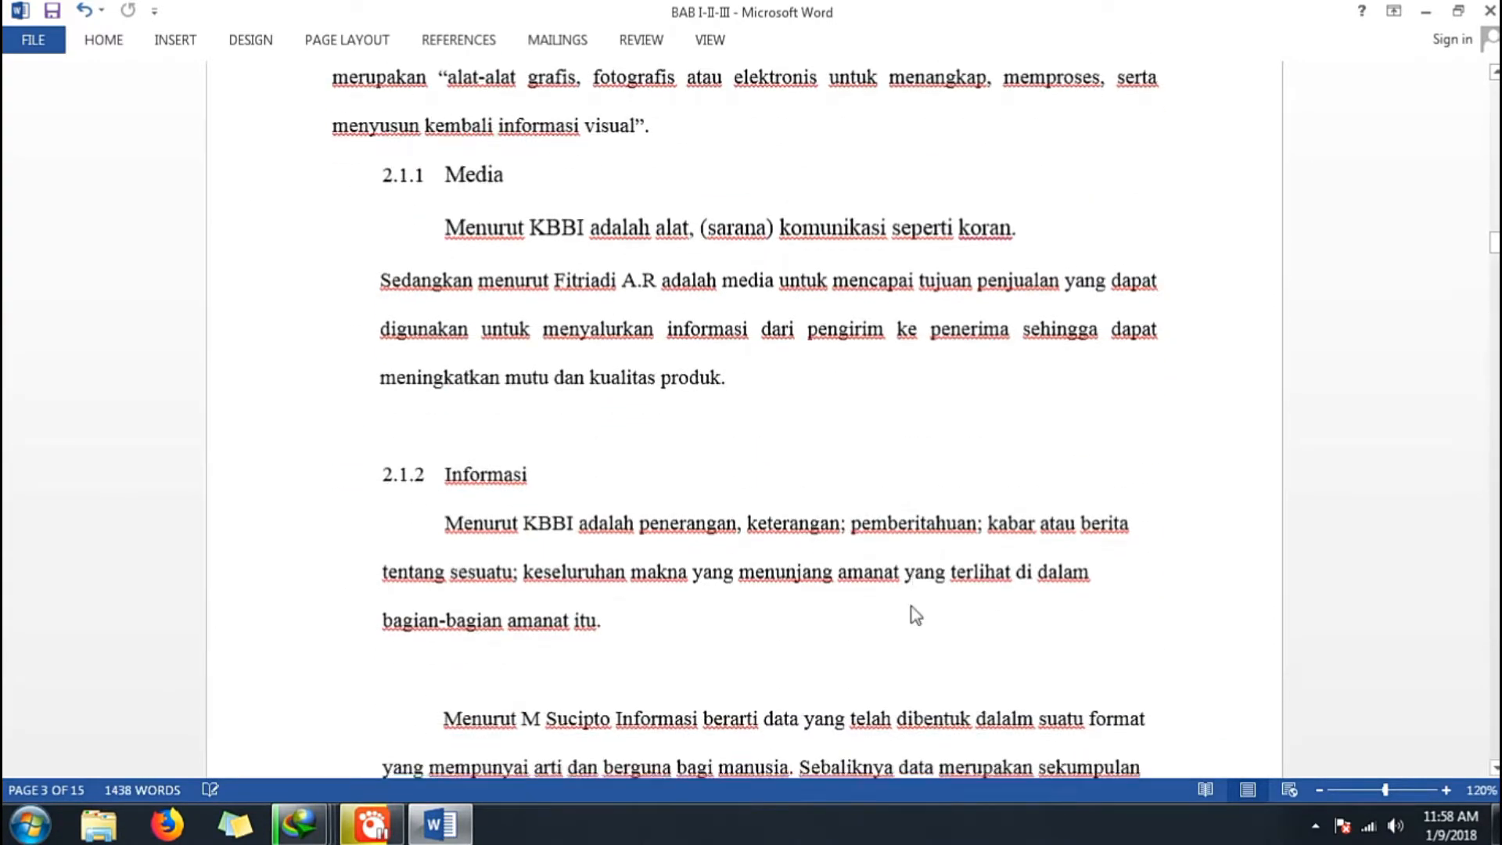
scroll(912, 606, down, 6)
scroll(805, 389, up, 1)
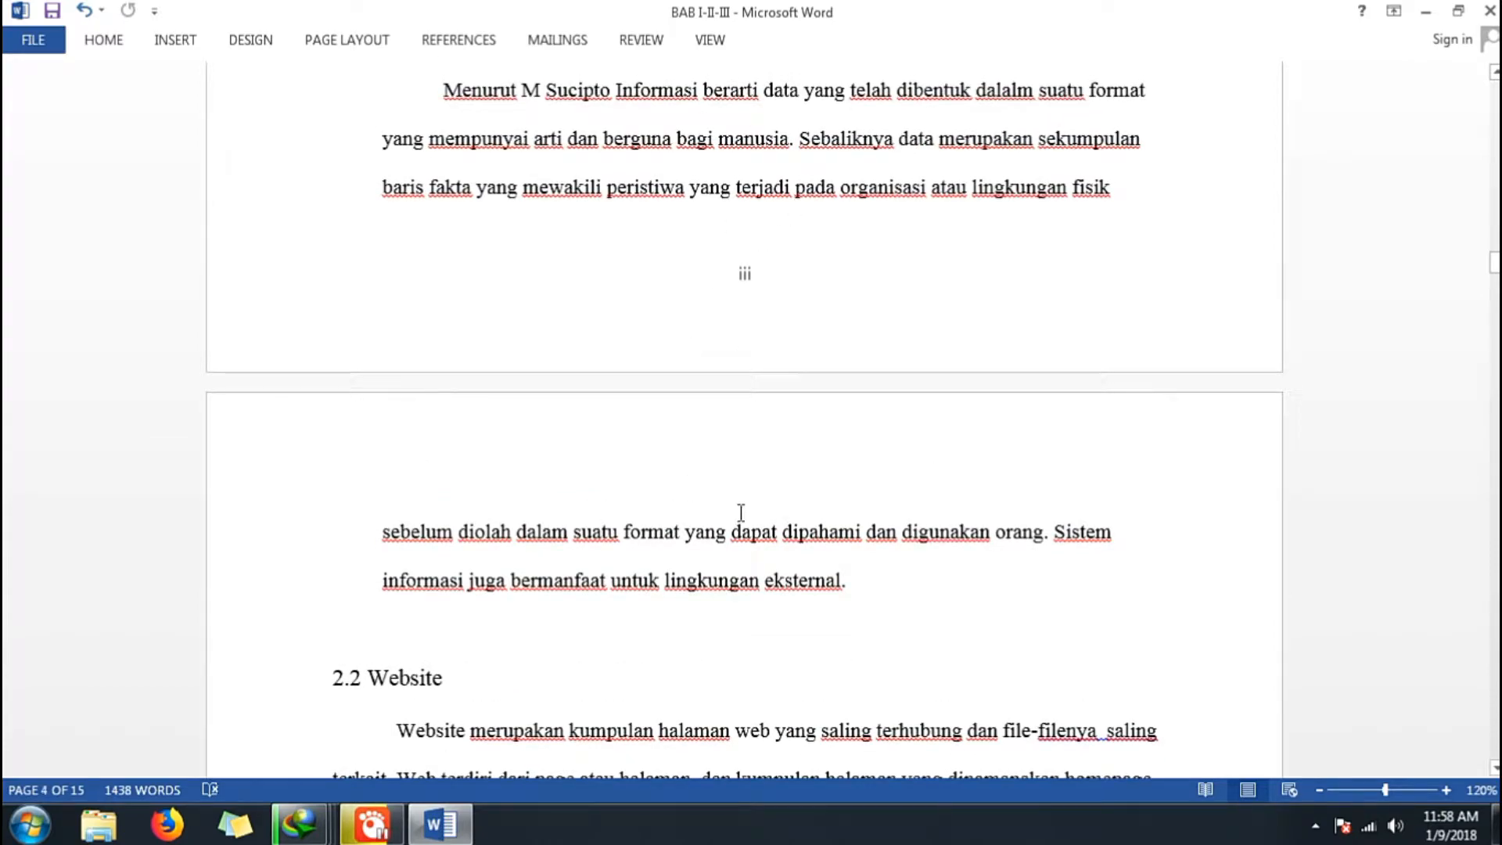
scroll(857, 535, down, 3)
scroll(855, 544, up, 6)
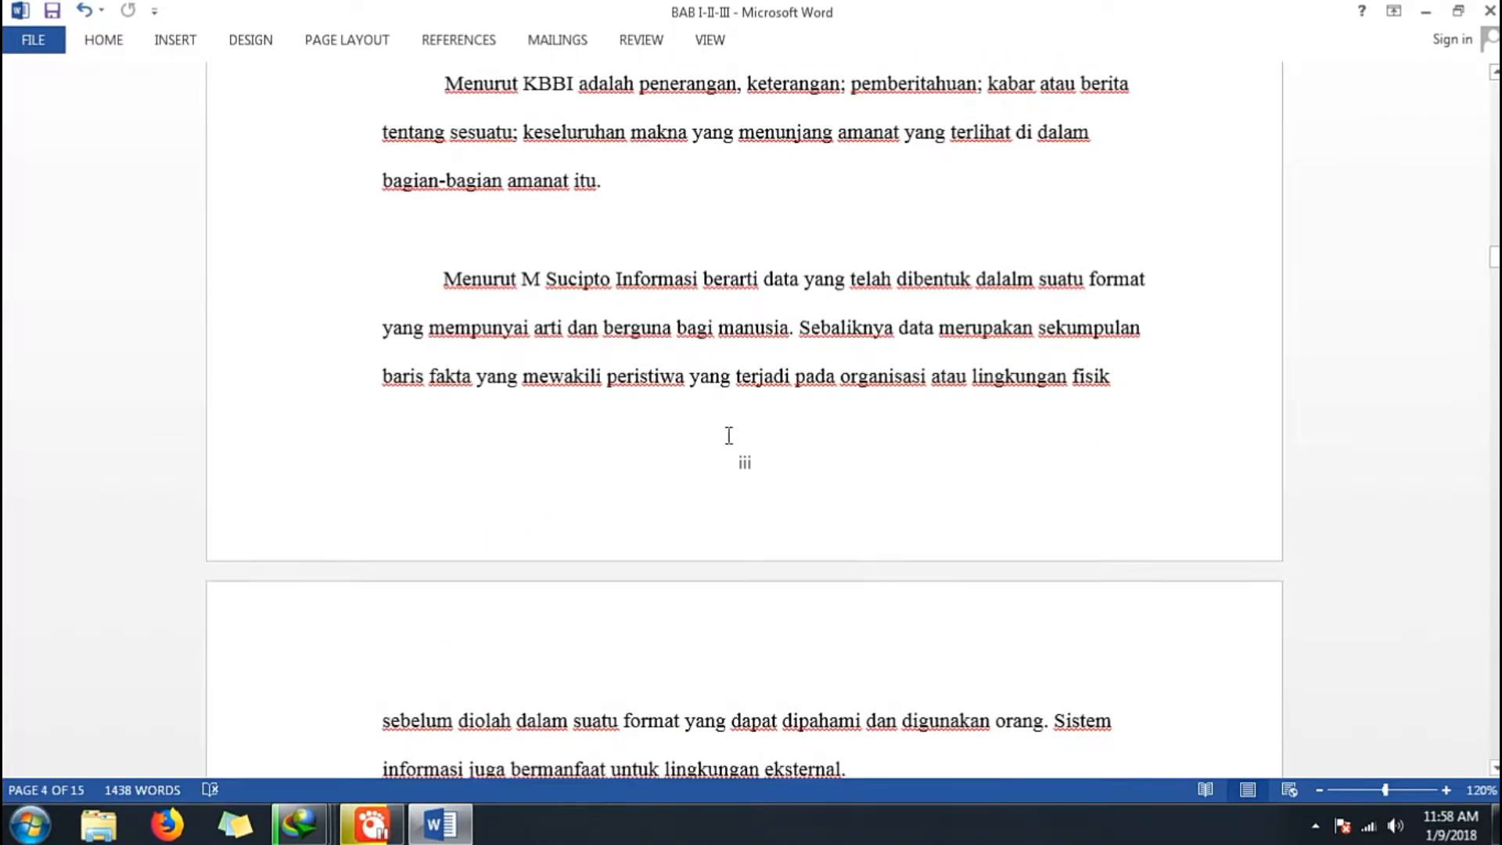
double_click(745, 468)
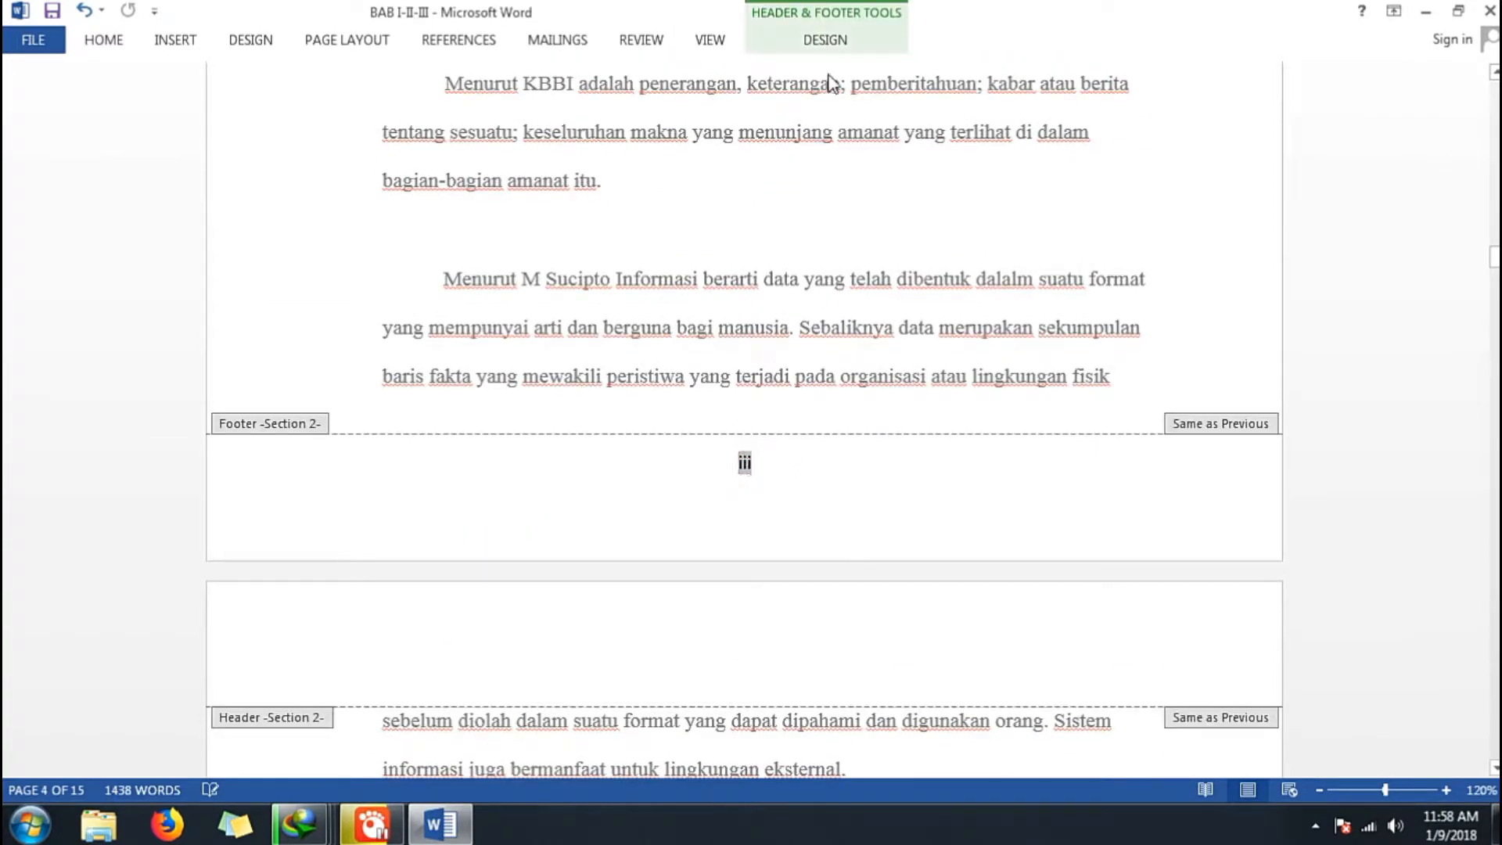
double_click(664, 341)
Insert a Next Page section break directly before the "BAB II" heading.
click(1321, 791)
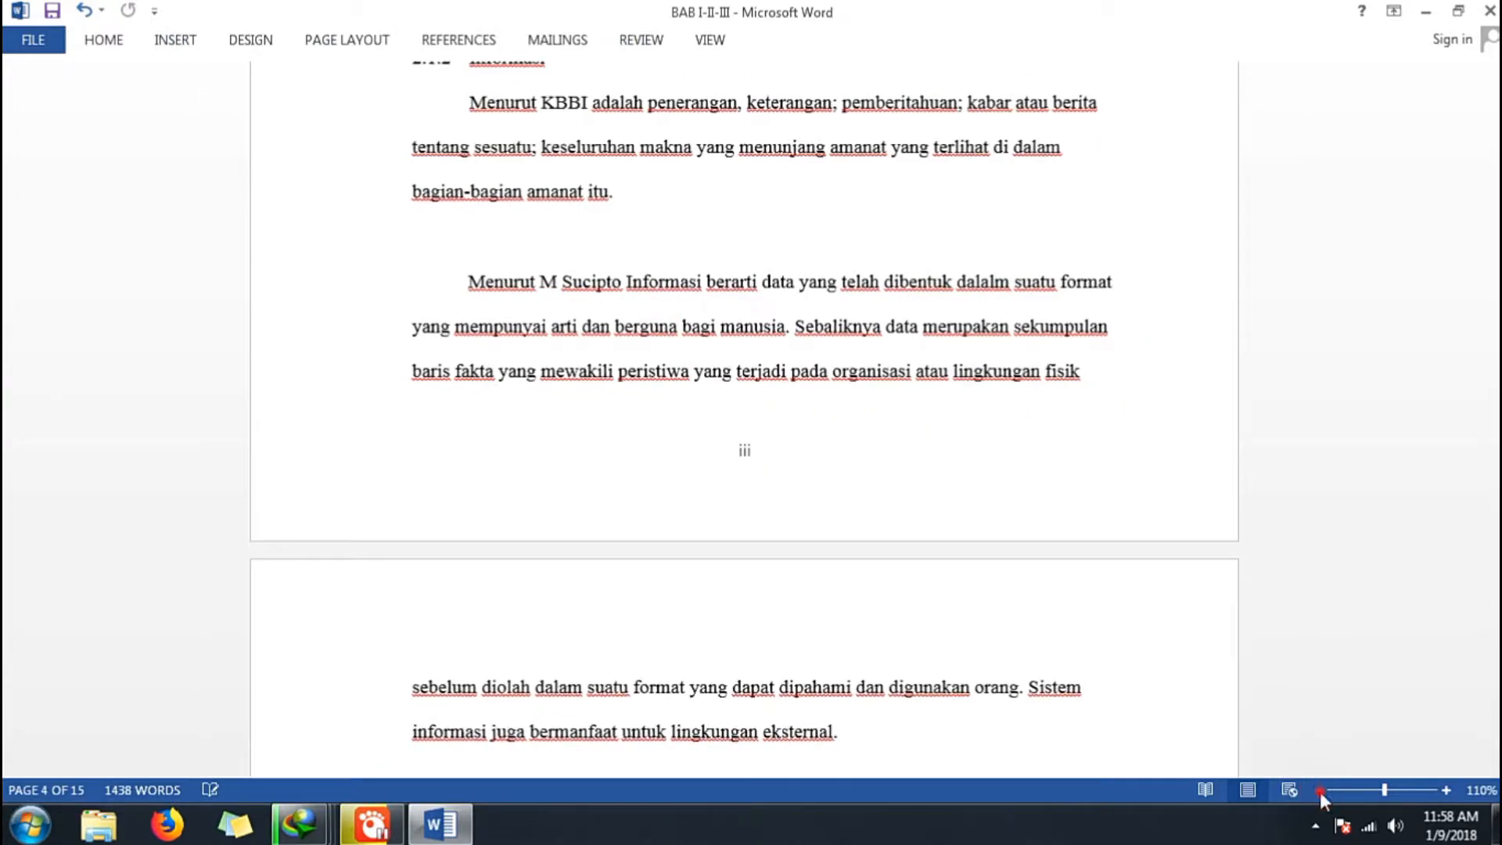
click(1320, 792)
scroll(838, 618, up, 3)
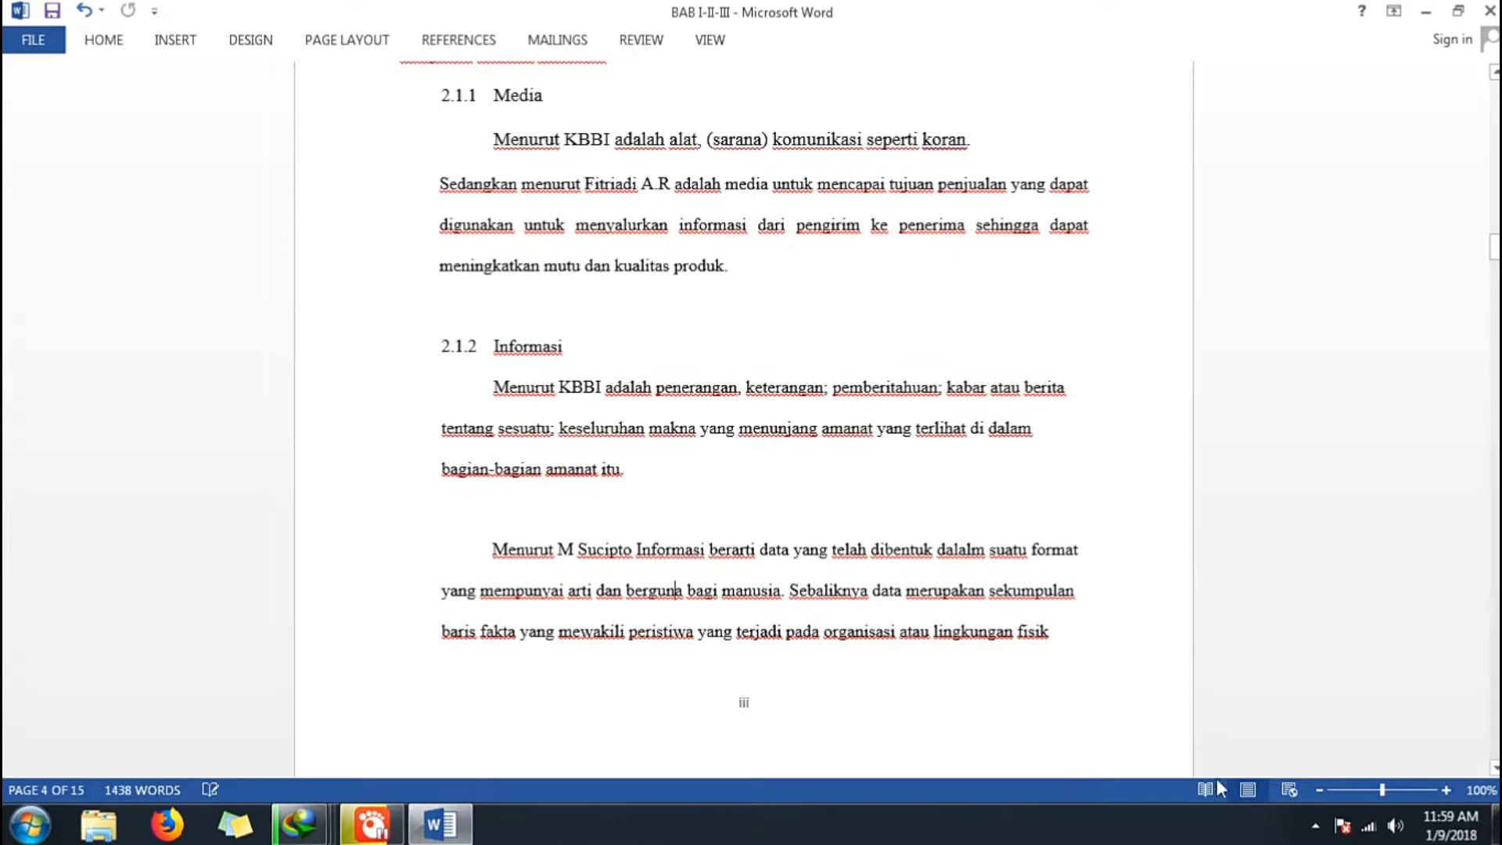
click(1316, 789)
click(1316, 788)
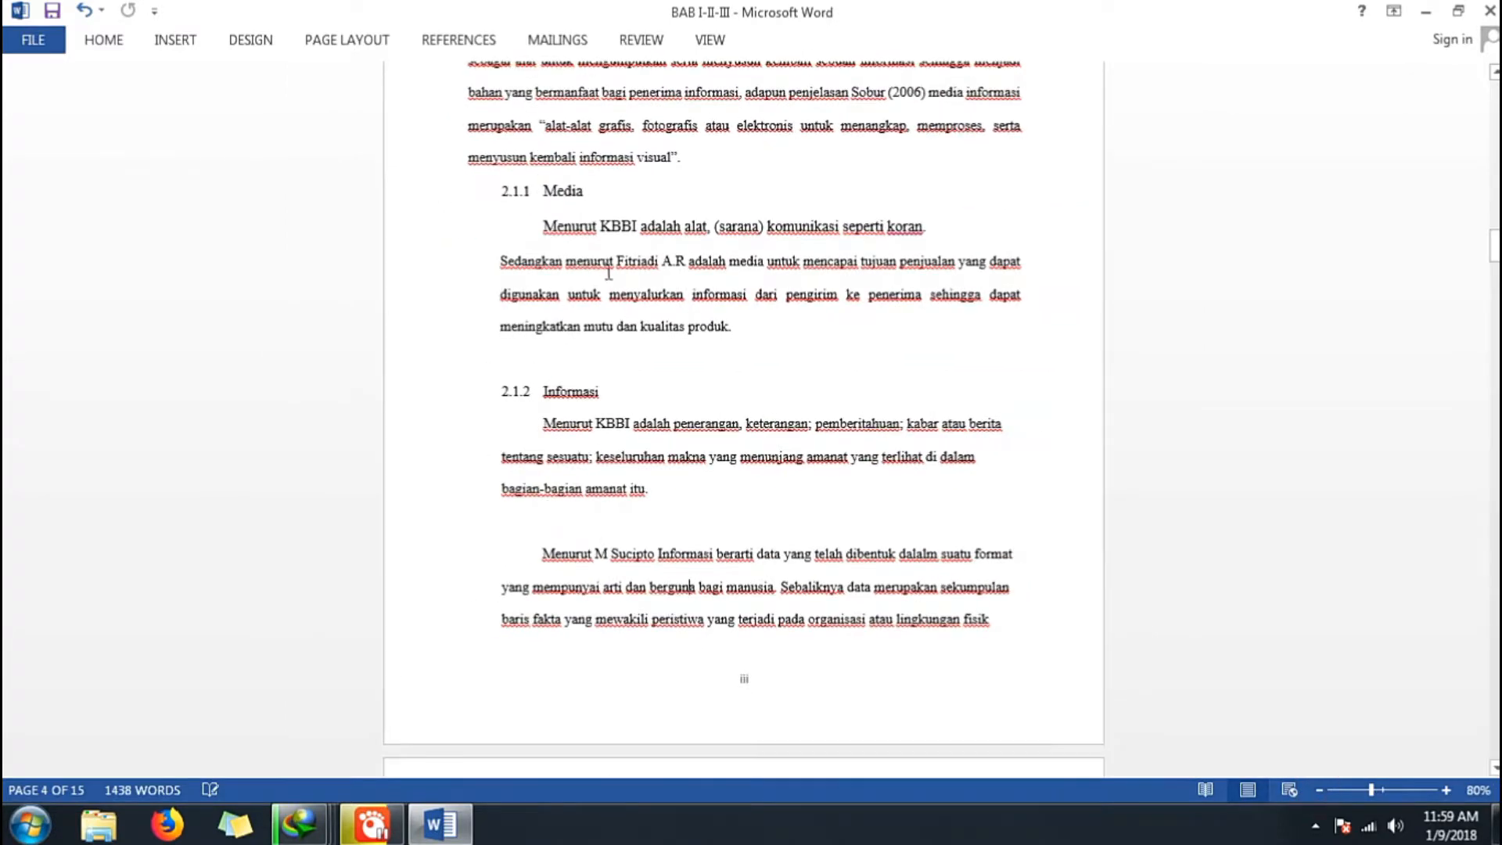
scroll(605, 290, up, 4)
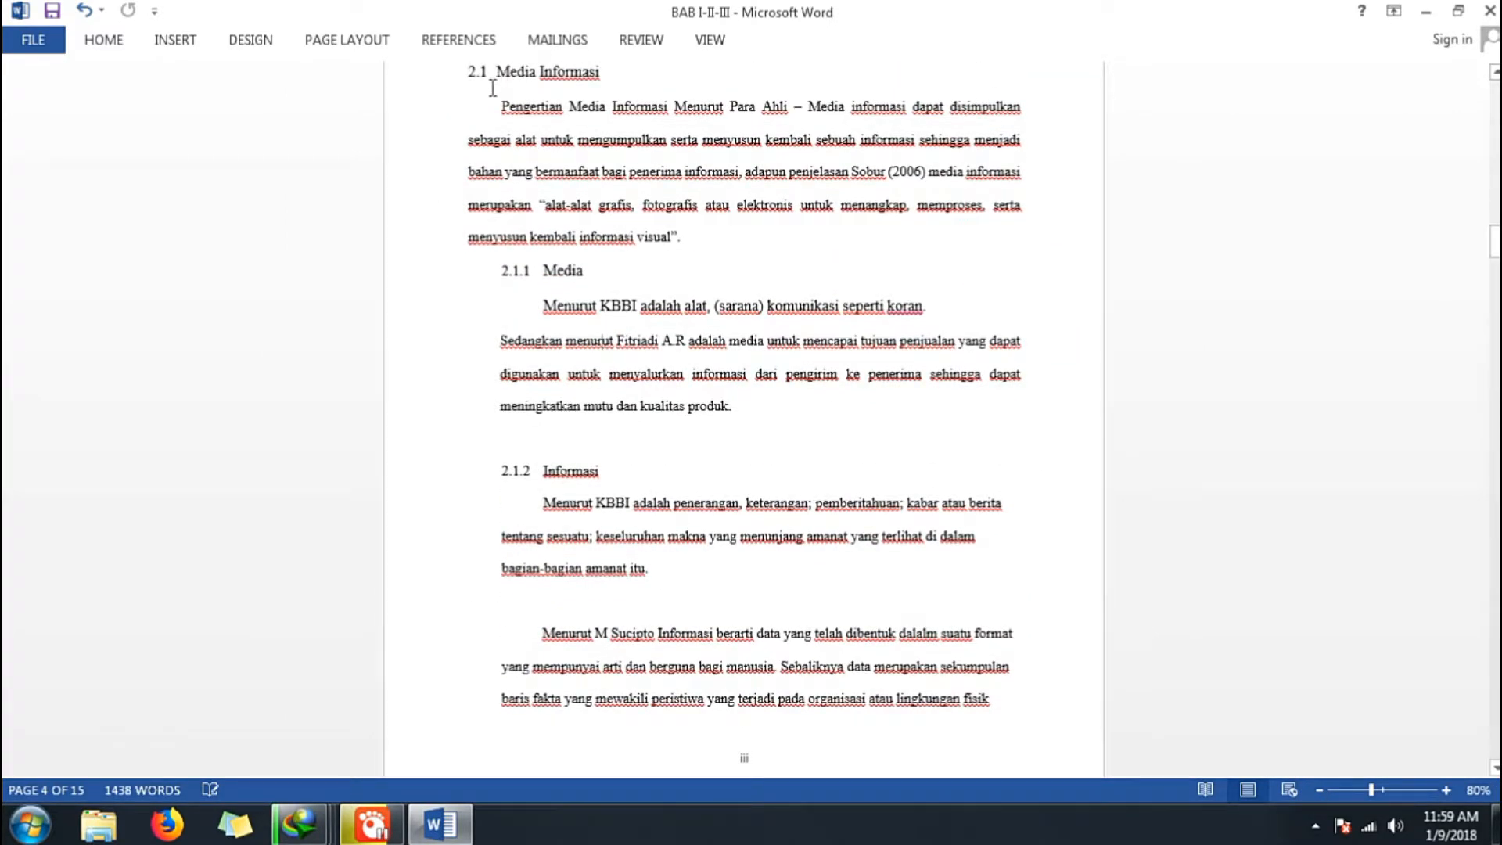
scroll(524, 217, up, 3)
click(709, 130)
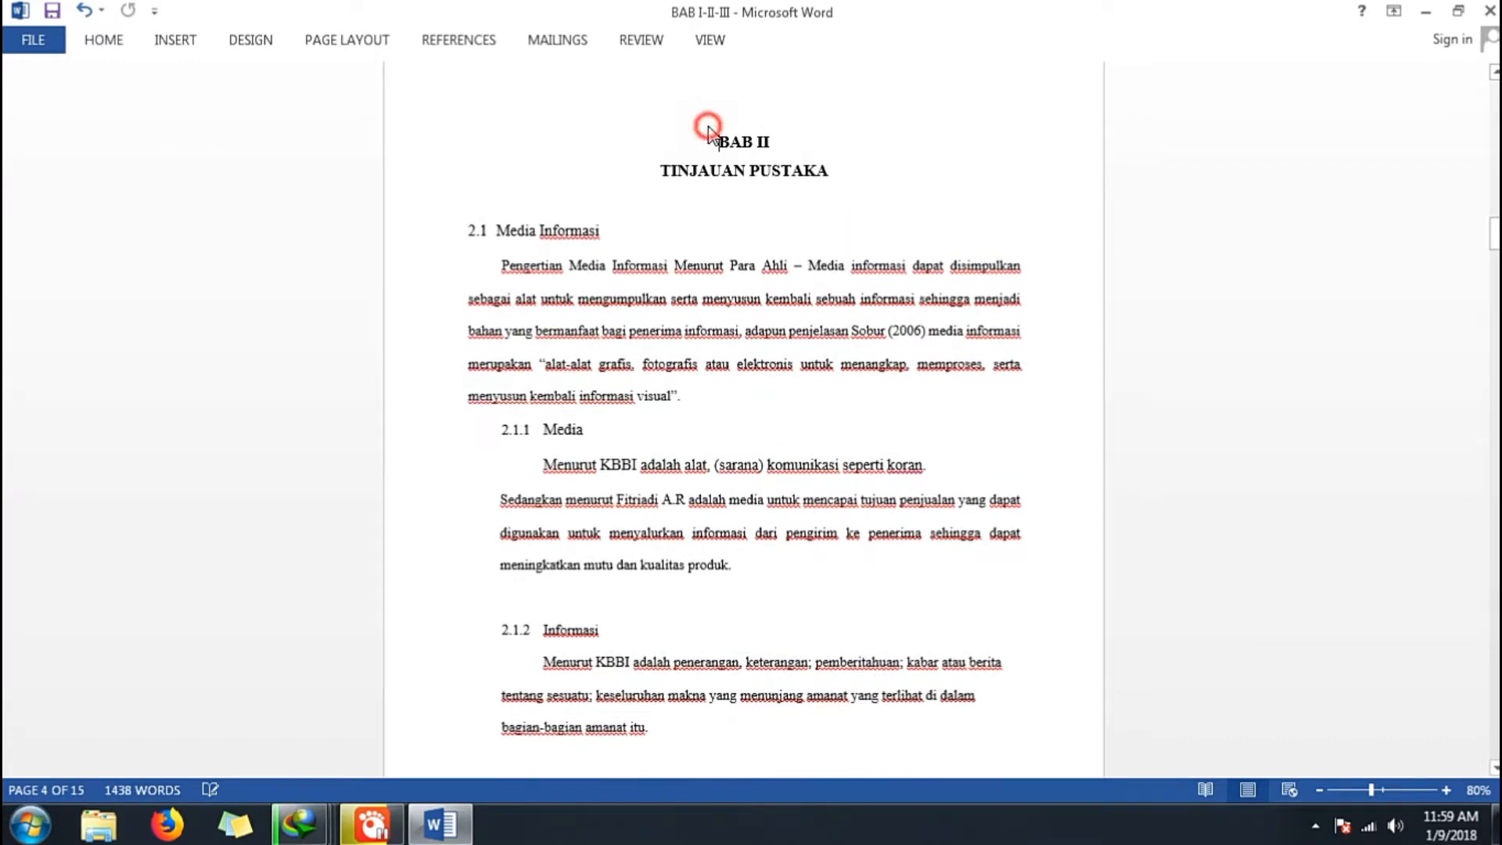
scroll(766, 564, down, 2)
scroll(594, 214, up, 1)
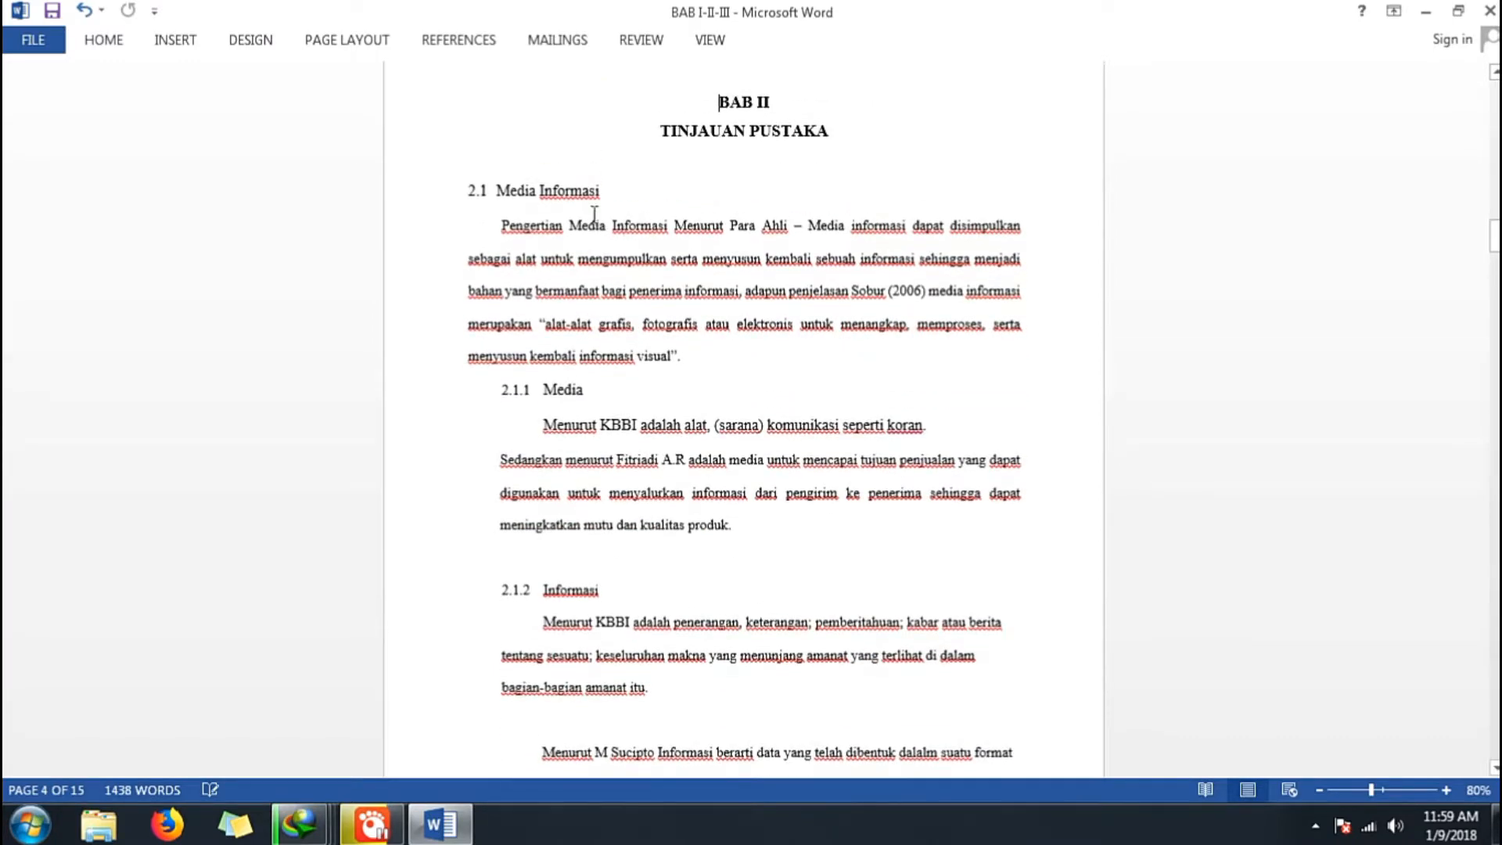
click(388, 39)
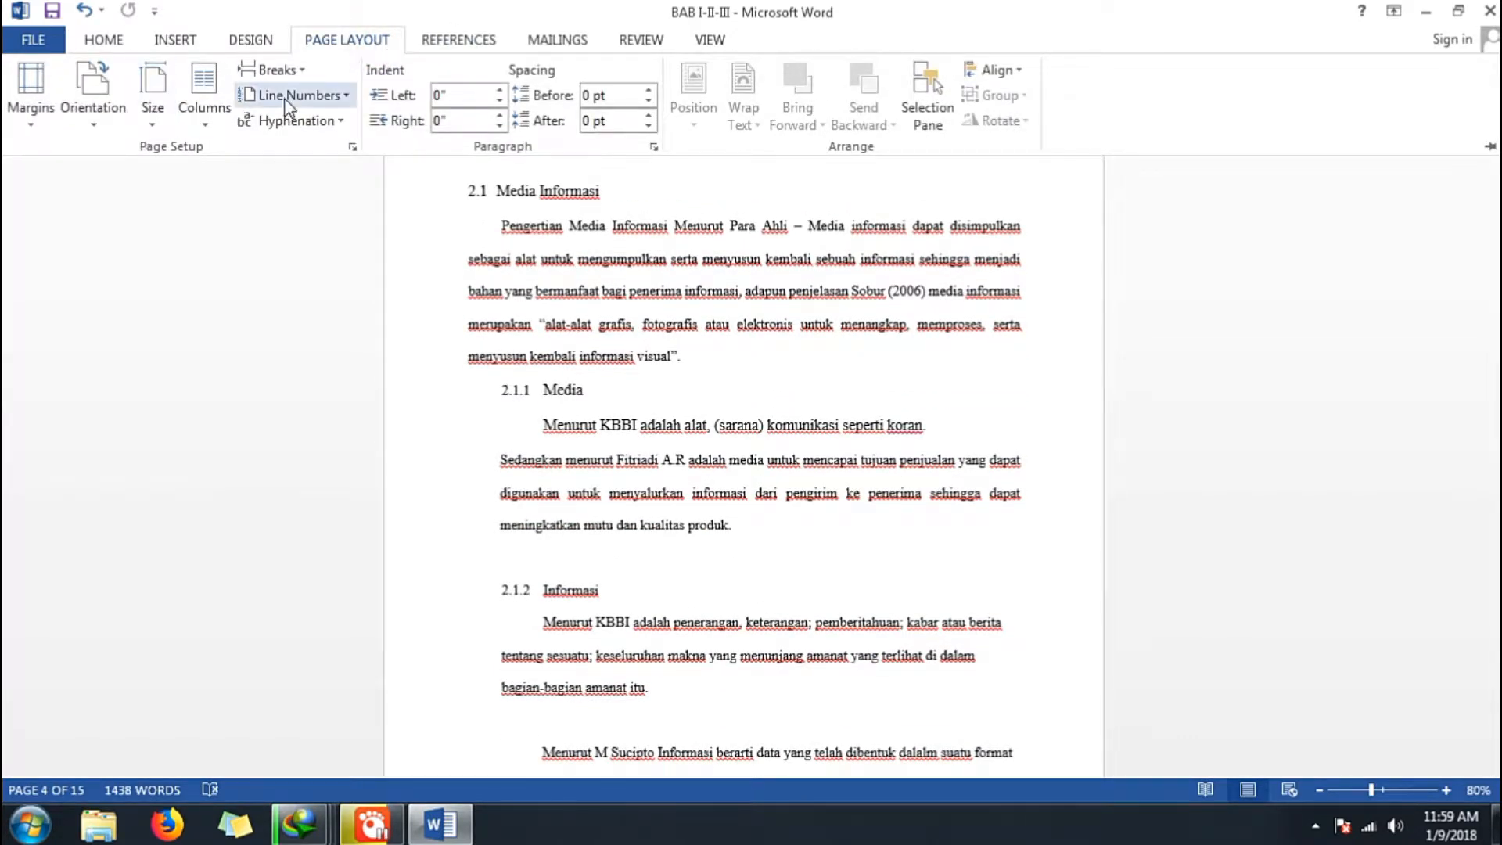
click(283, 70)
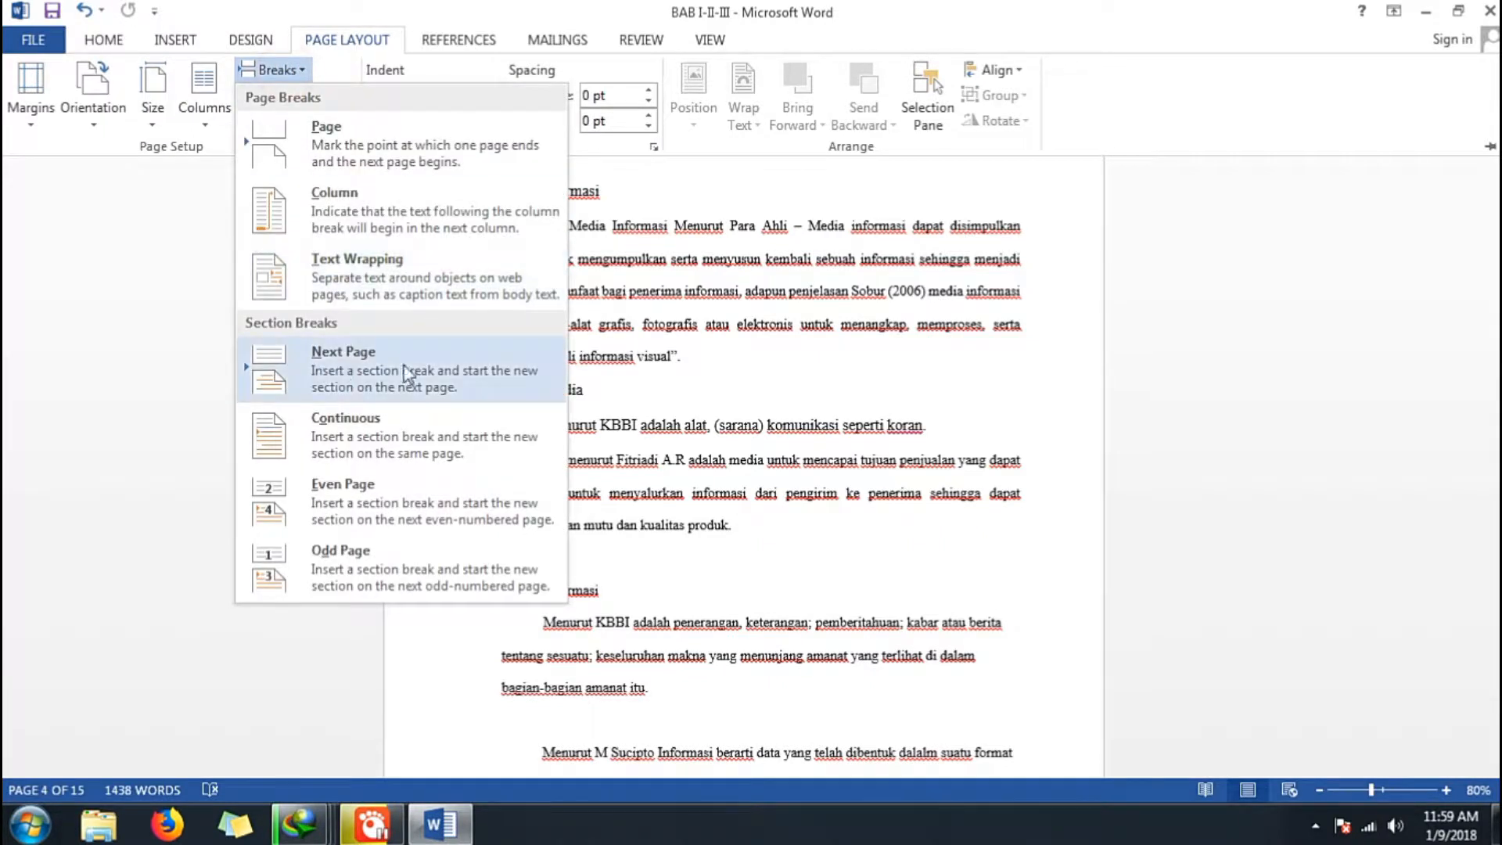
click(428, 379)
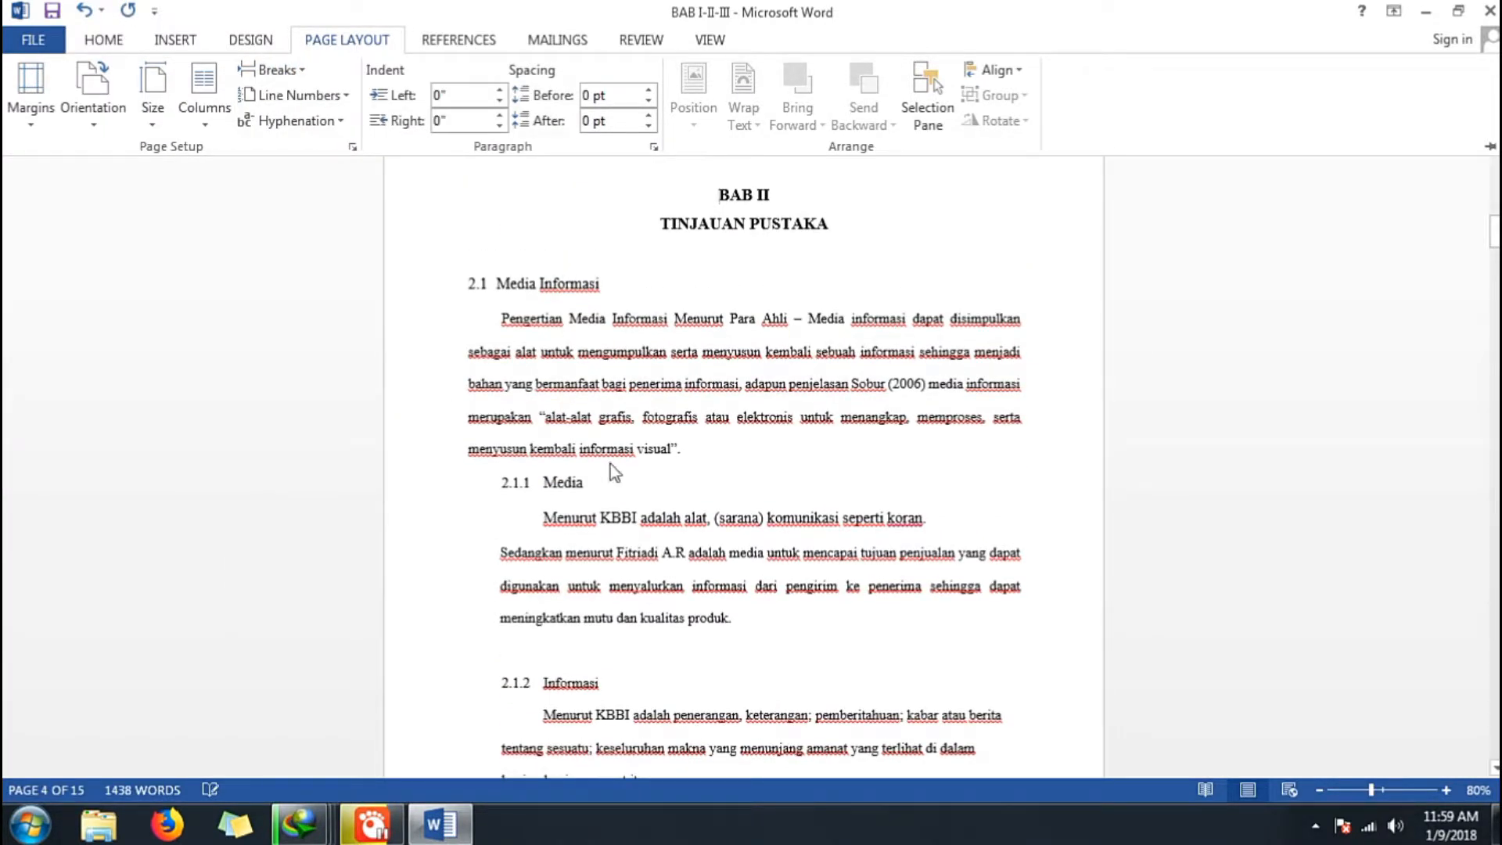
click(618, 473)
Set the number format of the section starting at BAB II to a, b, c and return to the body text.
scroll(660, 467, down, 3)
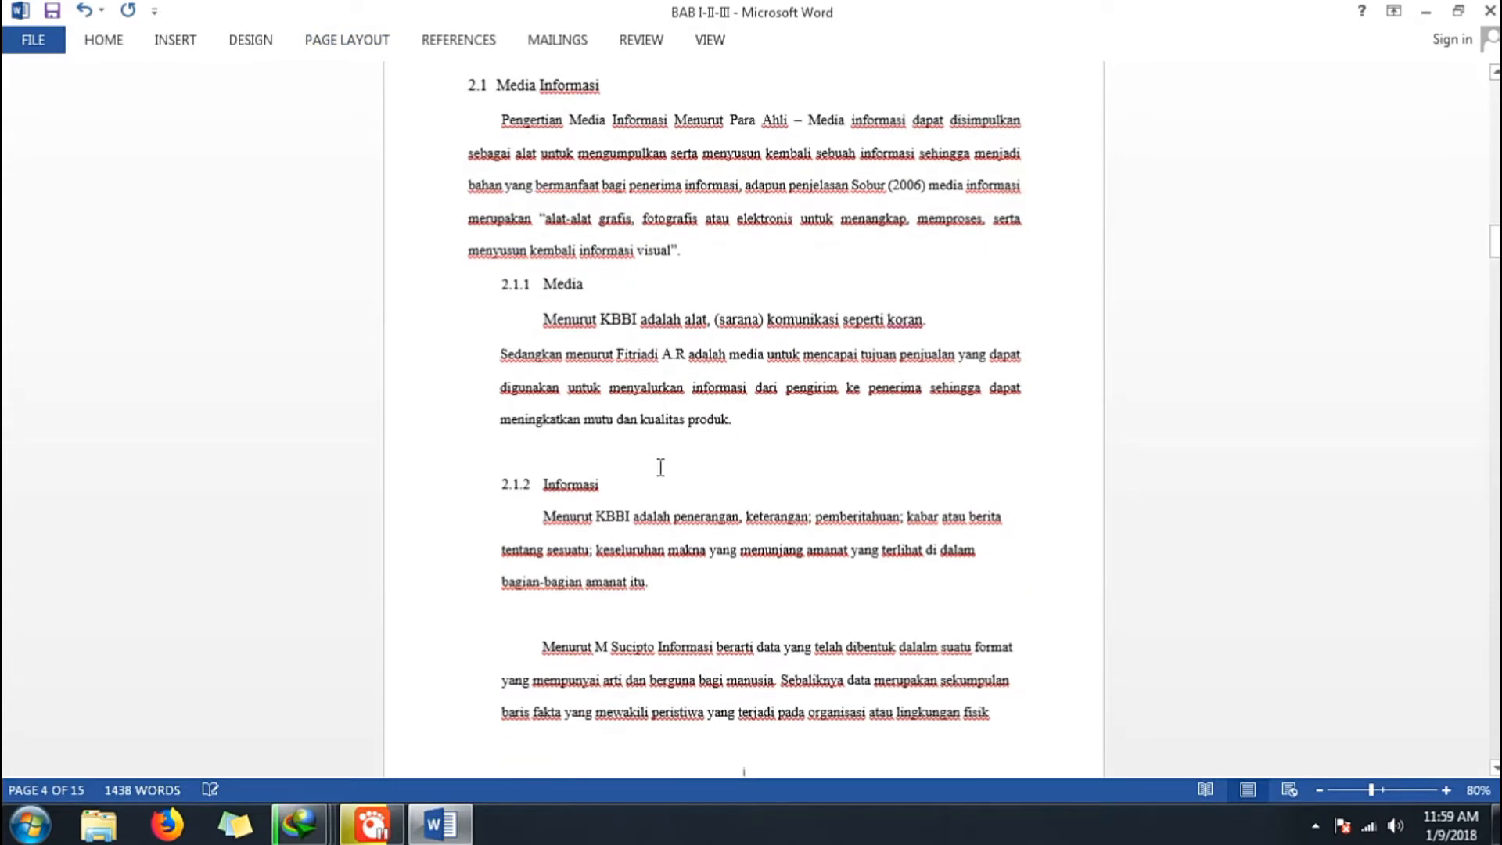
scroll(660, 467, down, 2)
double_click(744, 614)
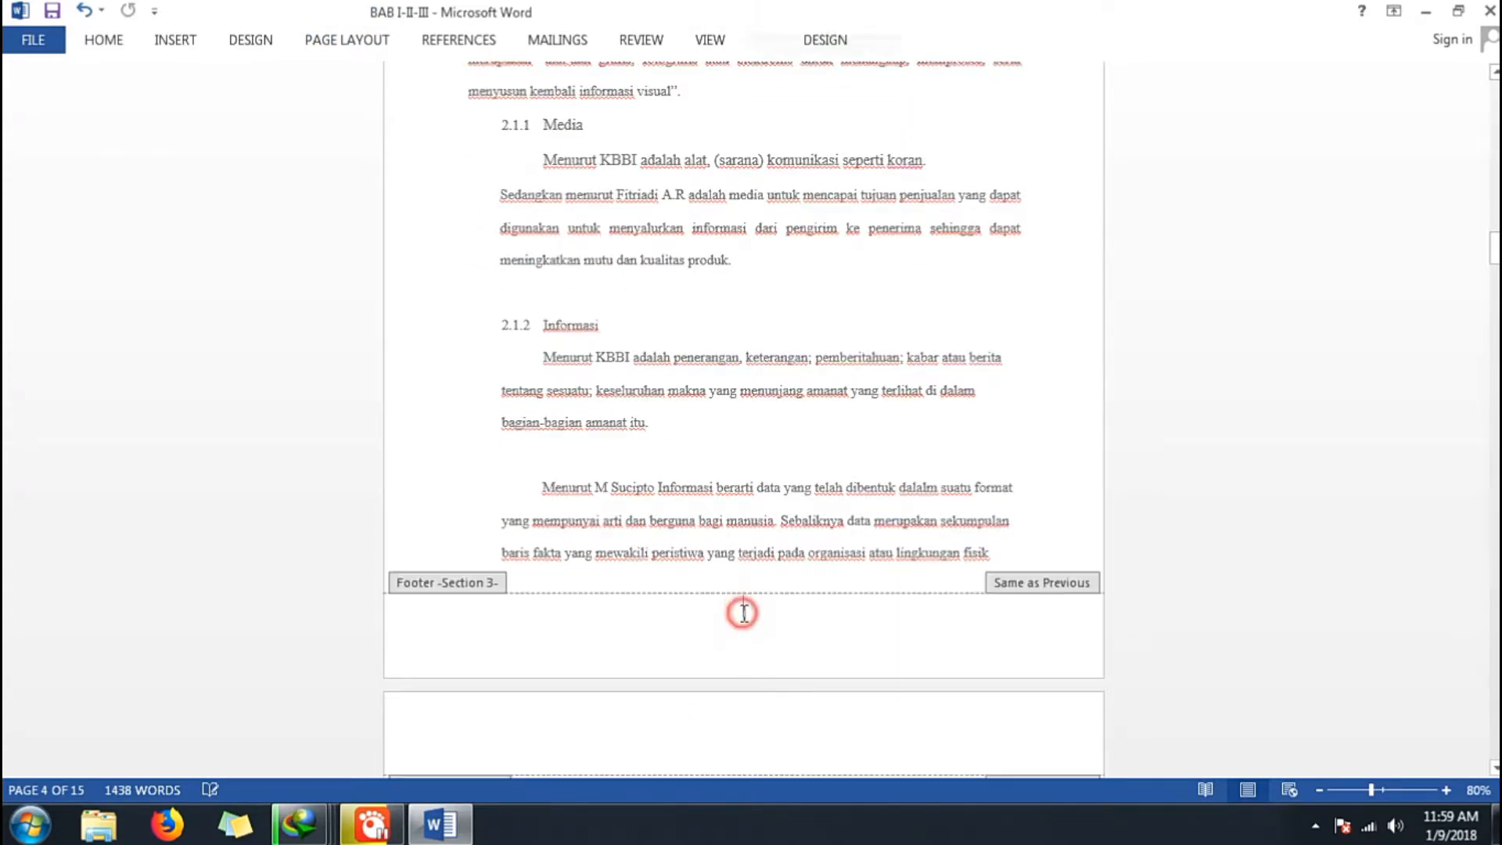
click(823, 40)
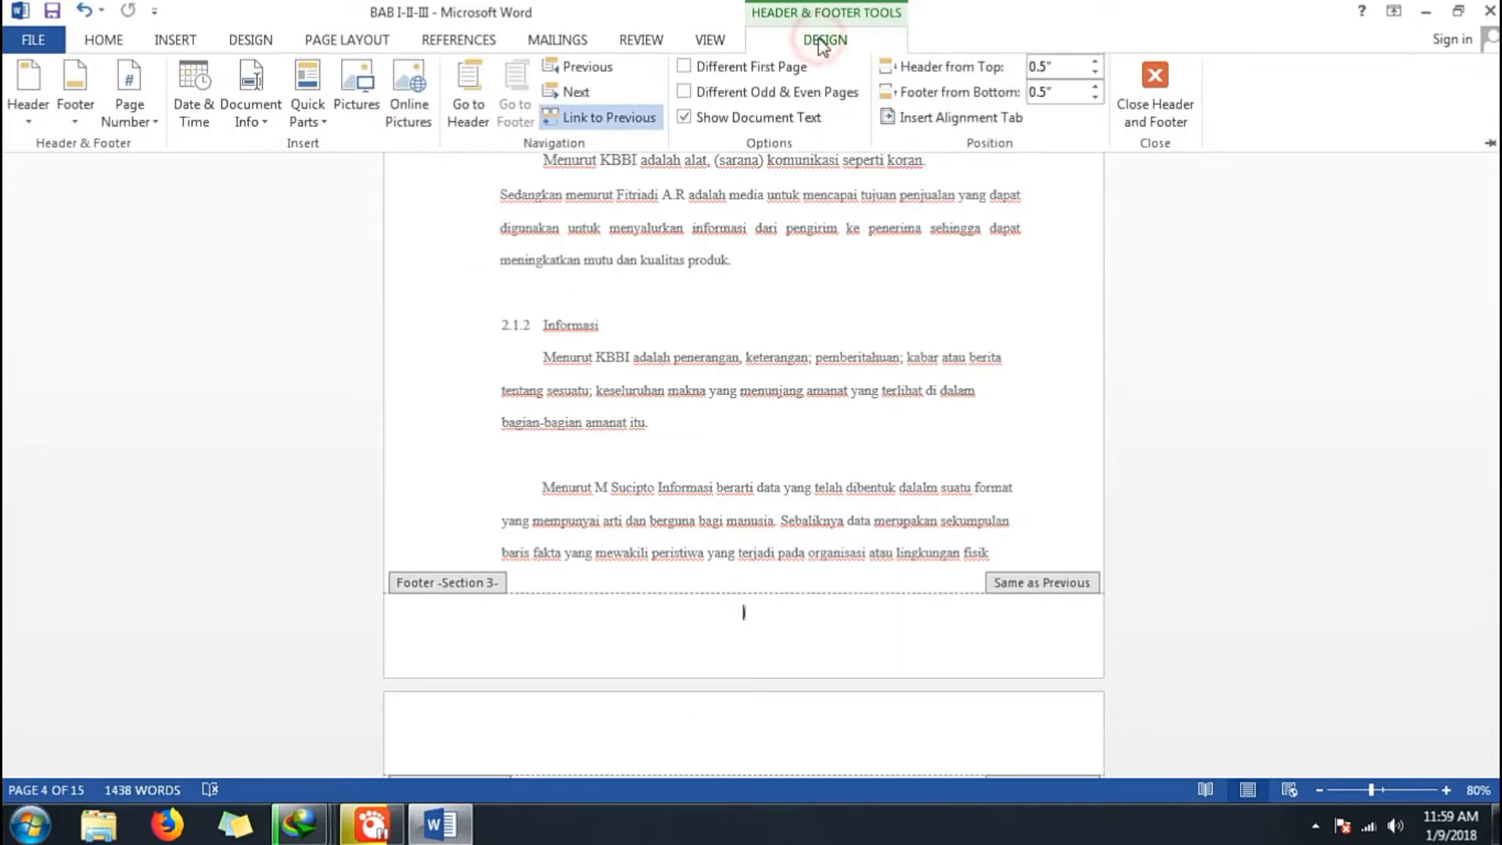
click(127, 122)
click(175, 254)
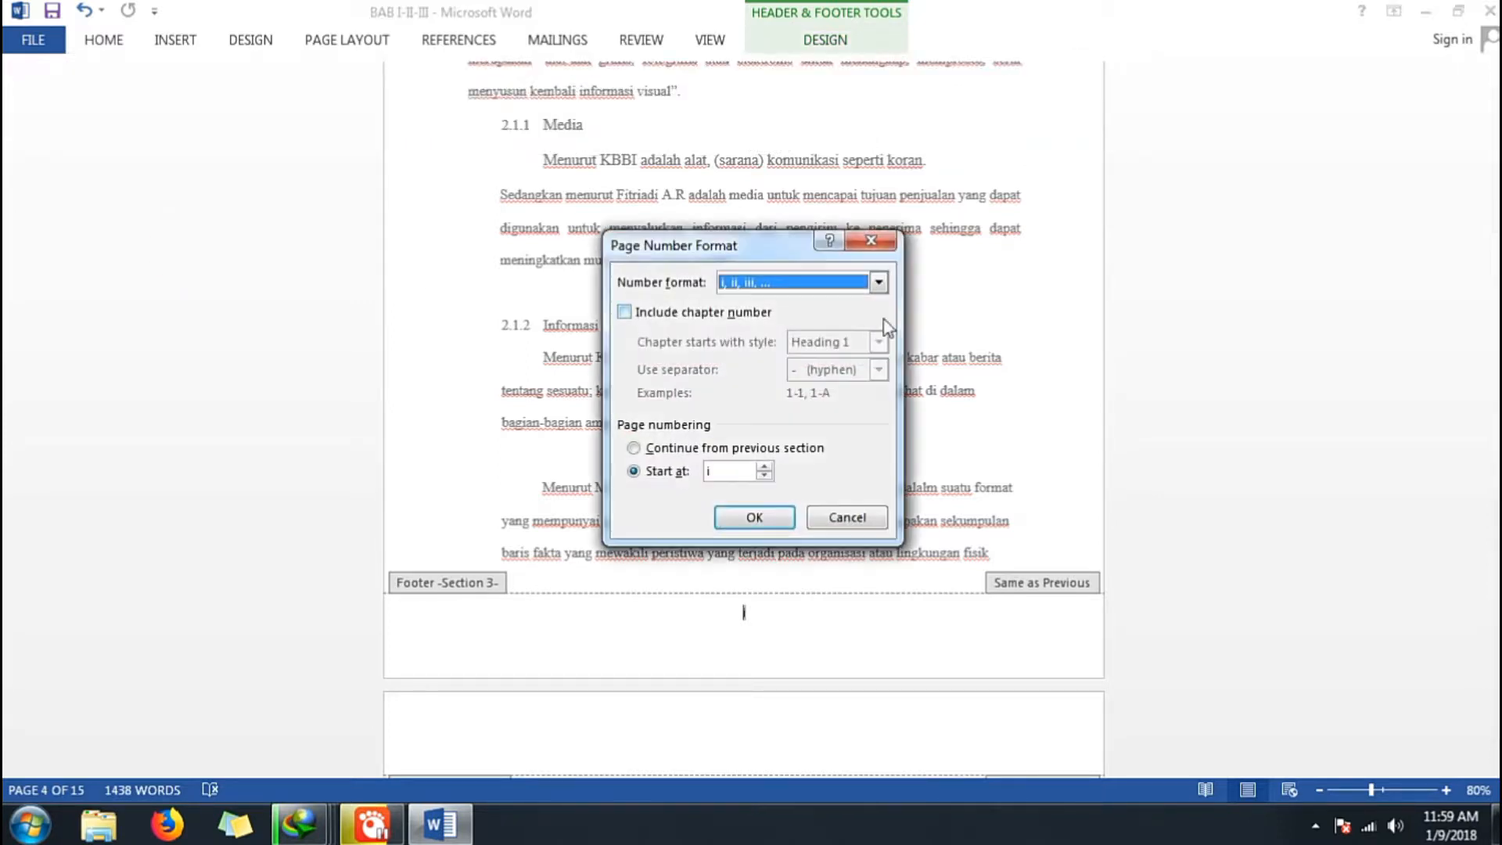
click(853, 286)
click(811, 338)
click(756, 517)
double_click(823, 610)
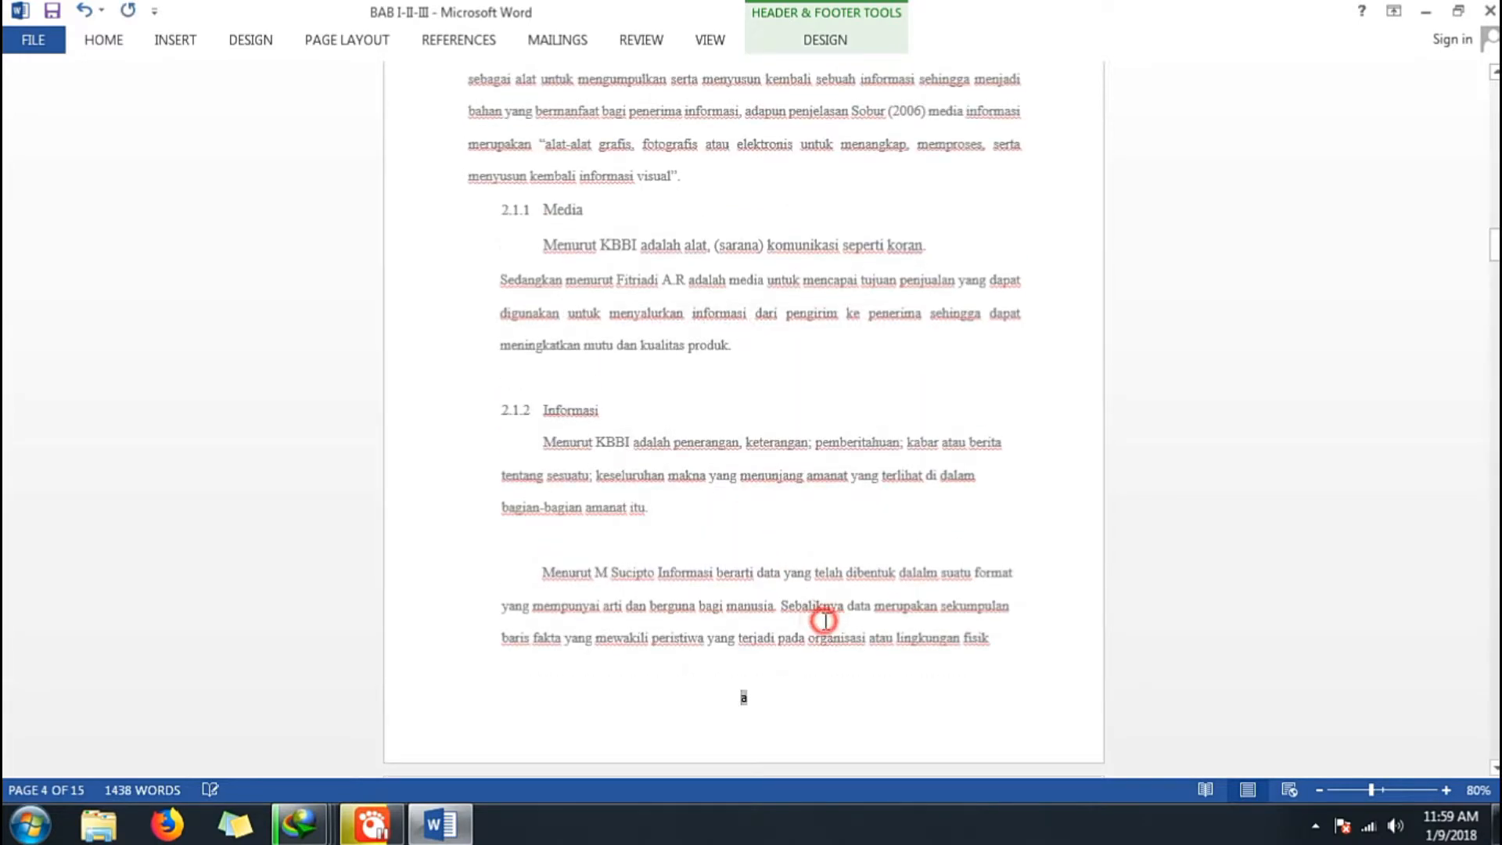
Examine the footer page numbers from the start of BAB II through the document's last page, including a closer look at the final pages.
scroll(811, 754, up, 6)
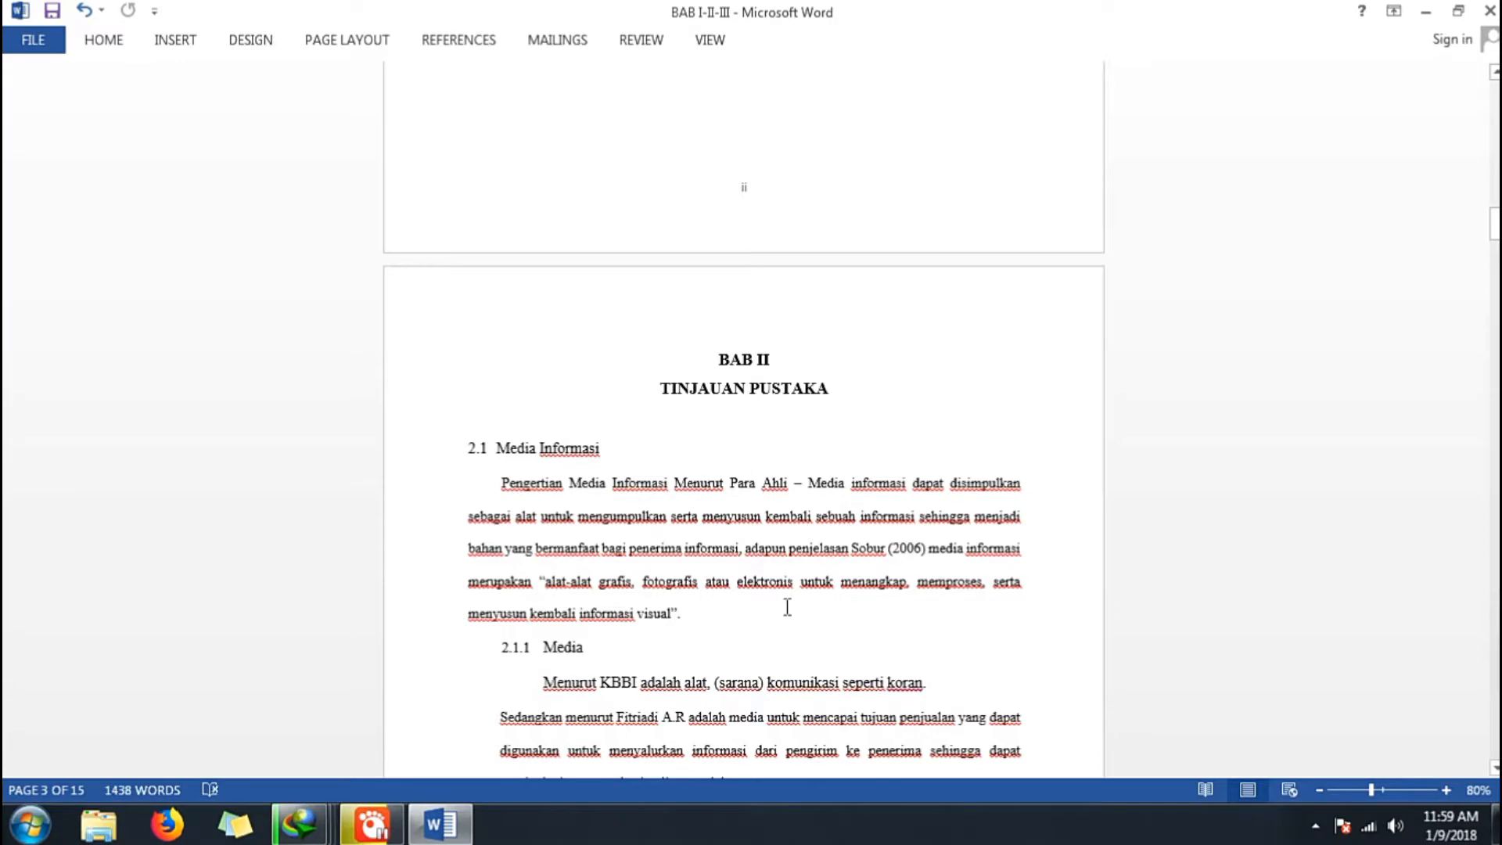
scroll(787, 607, down, 8)
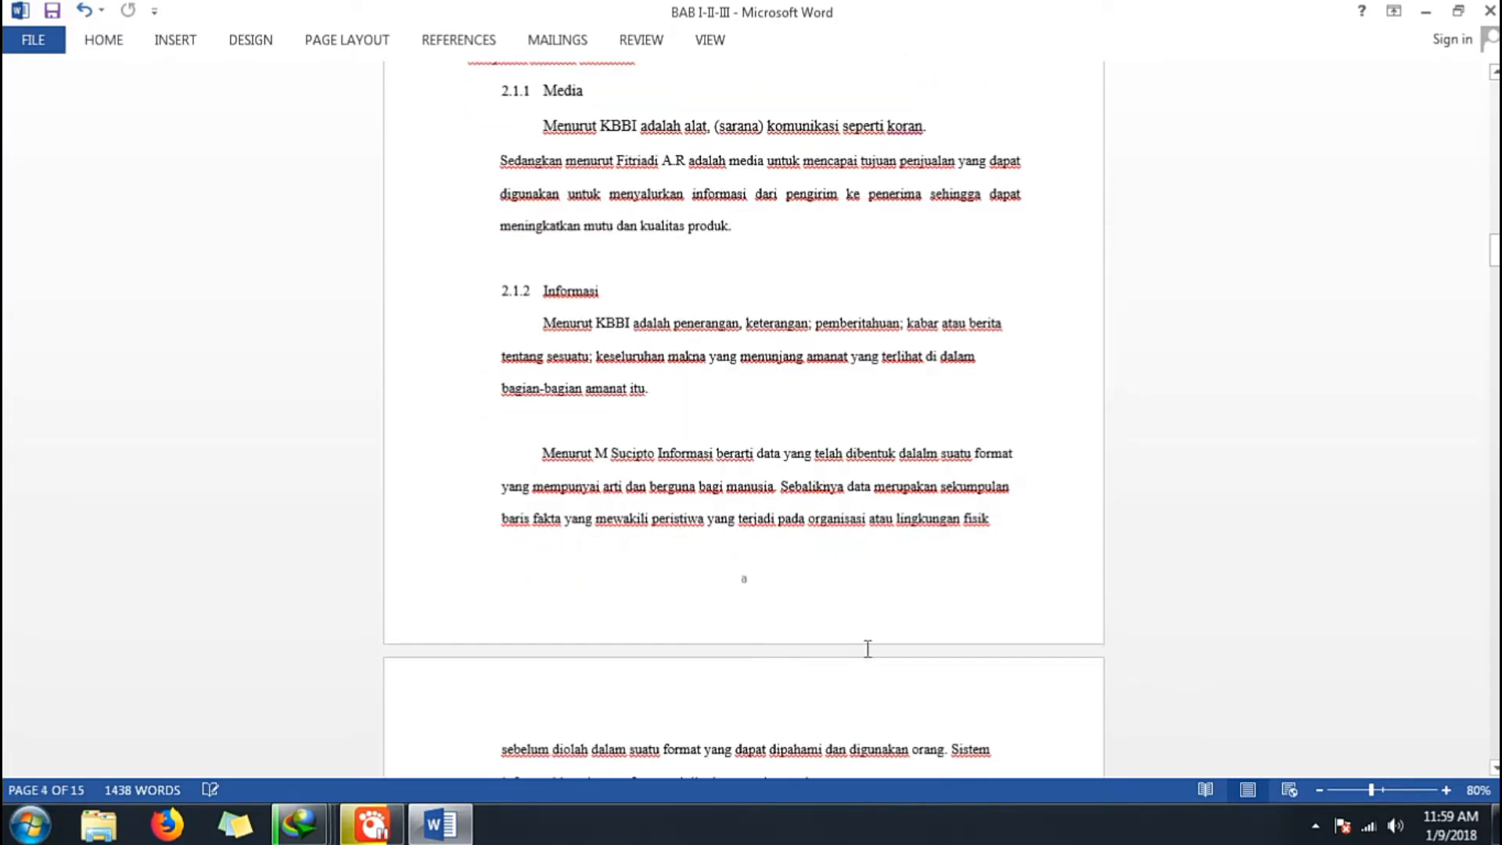
scroll(868, 649, down, 9)
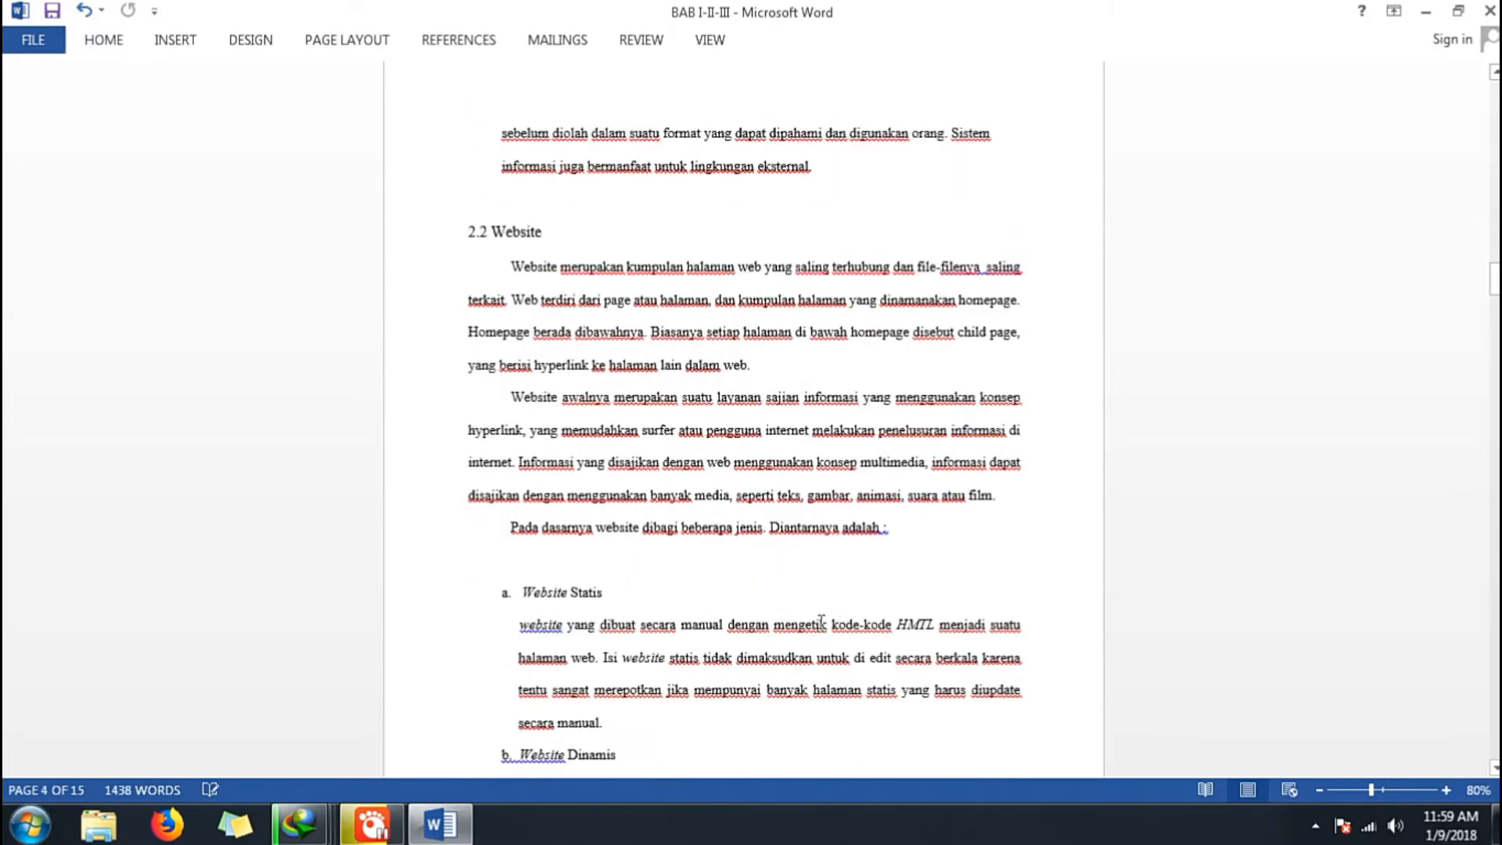
scroll(821, 621, down, 3)
scroll(857, 728, down, 12)
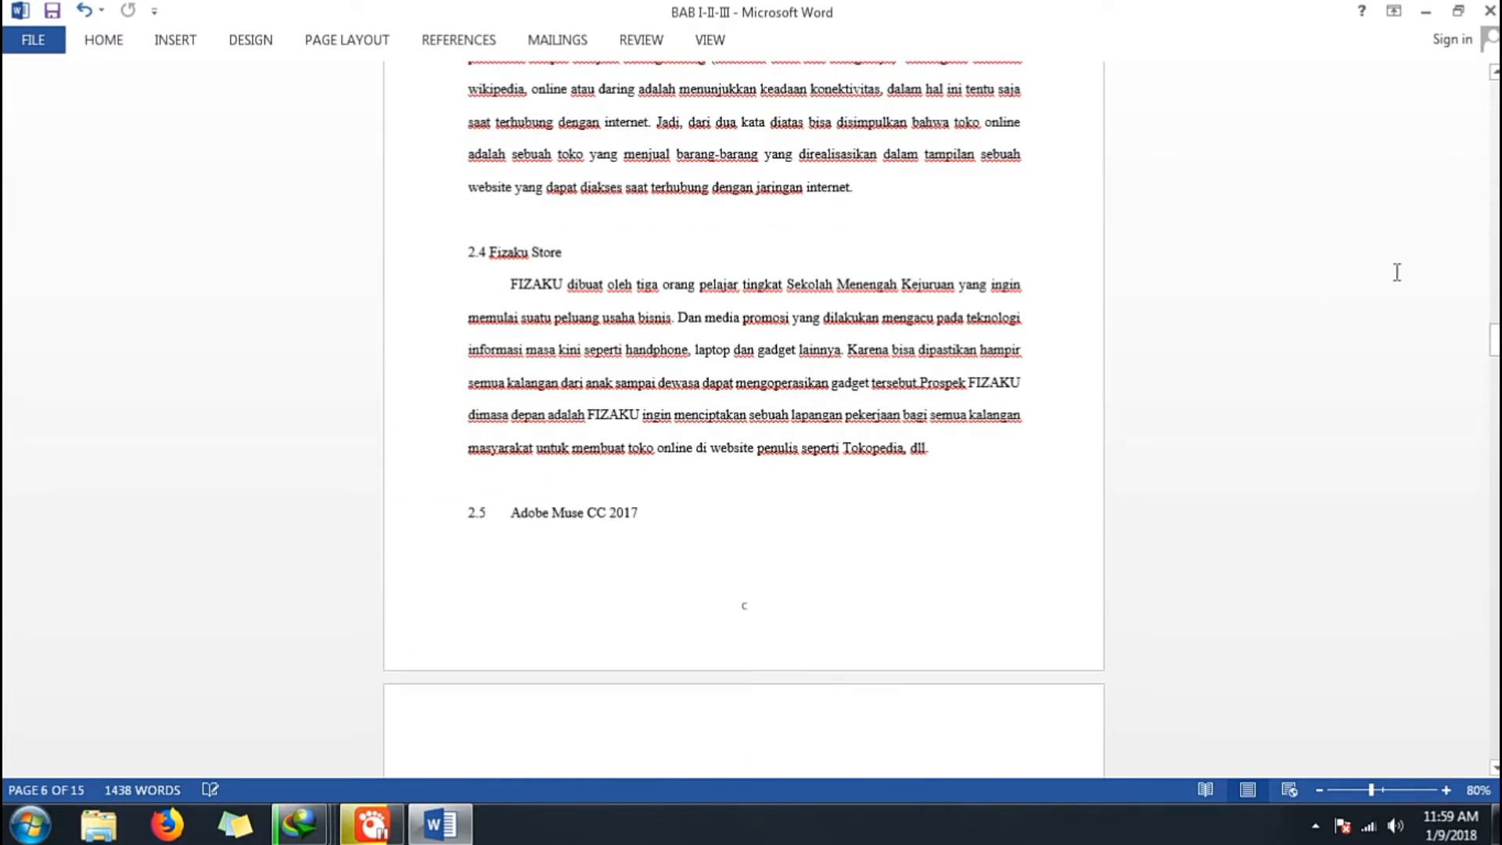
drag(1494, 339, 1494, 751)
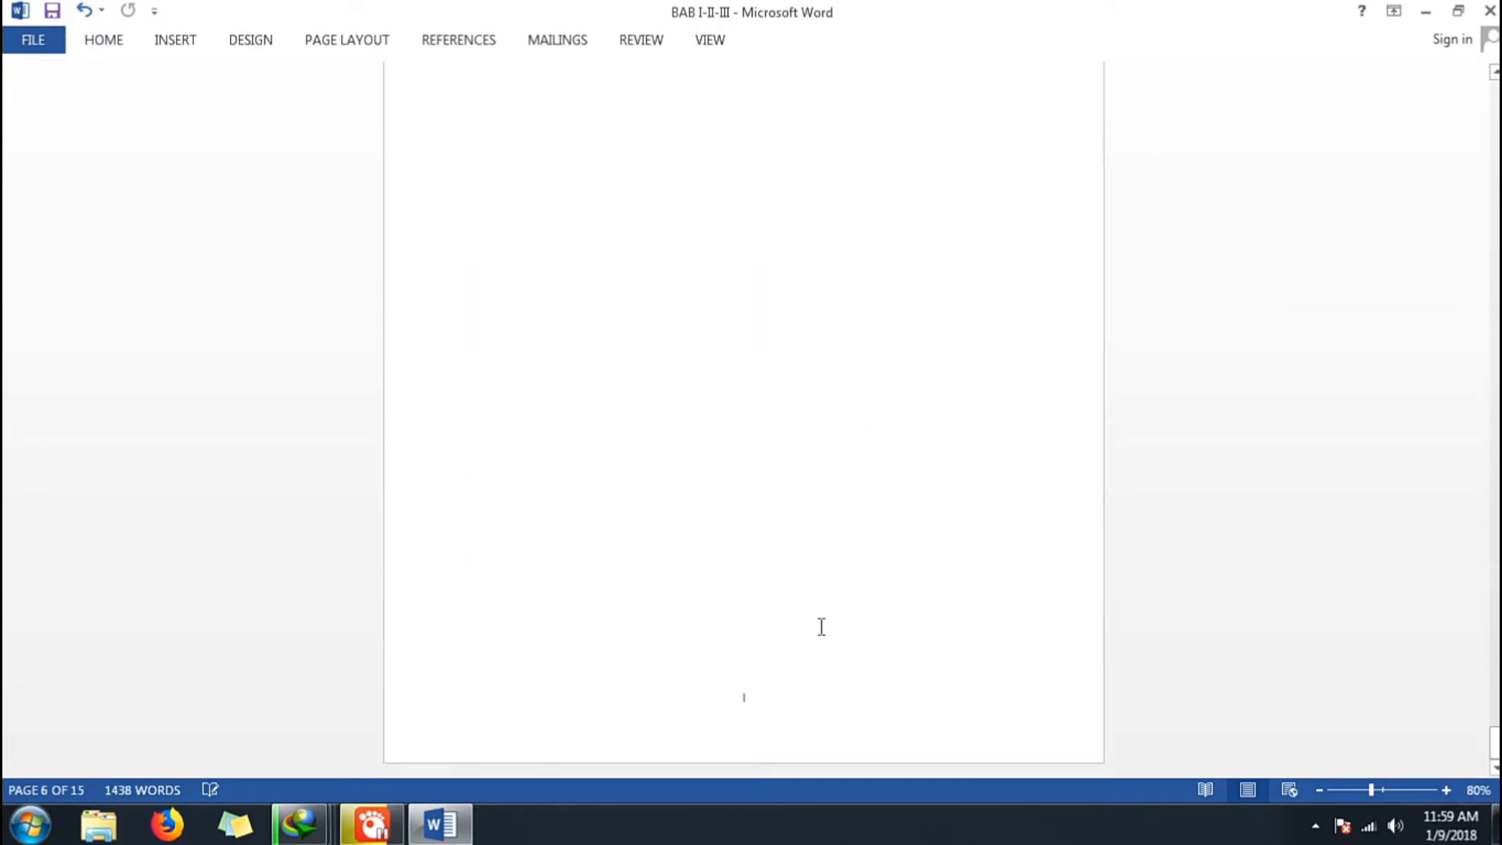
scroll(579, 368, up, 7)
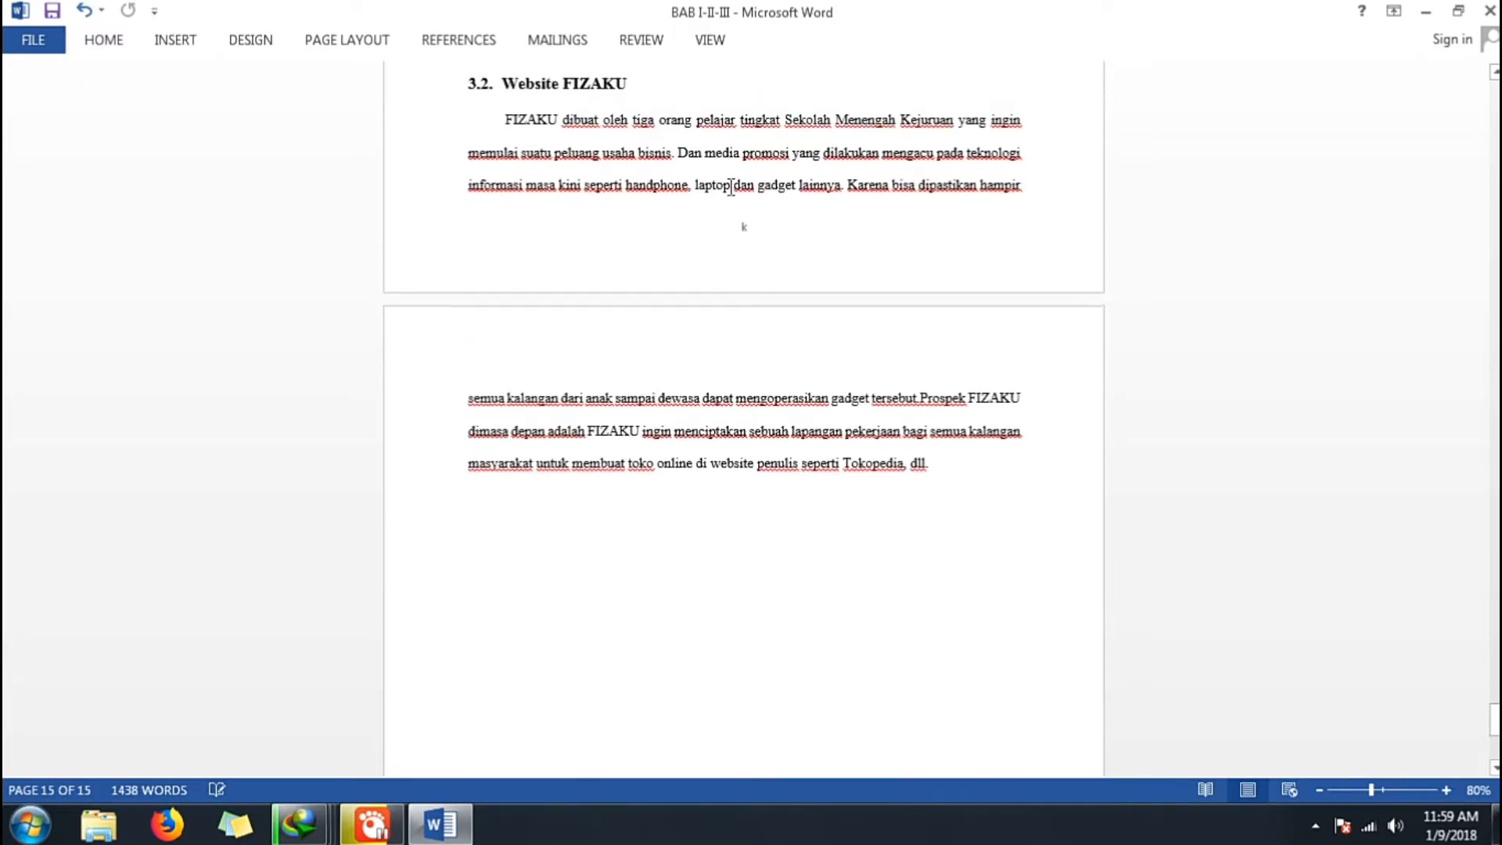
scroll(933, 548, down, 7)
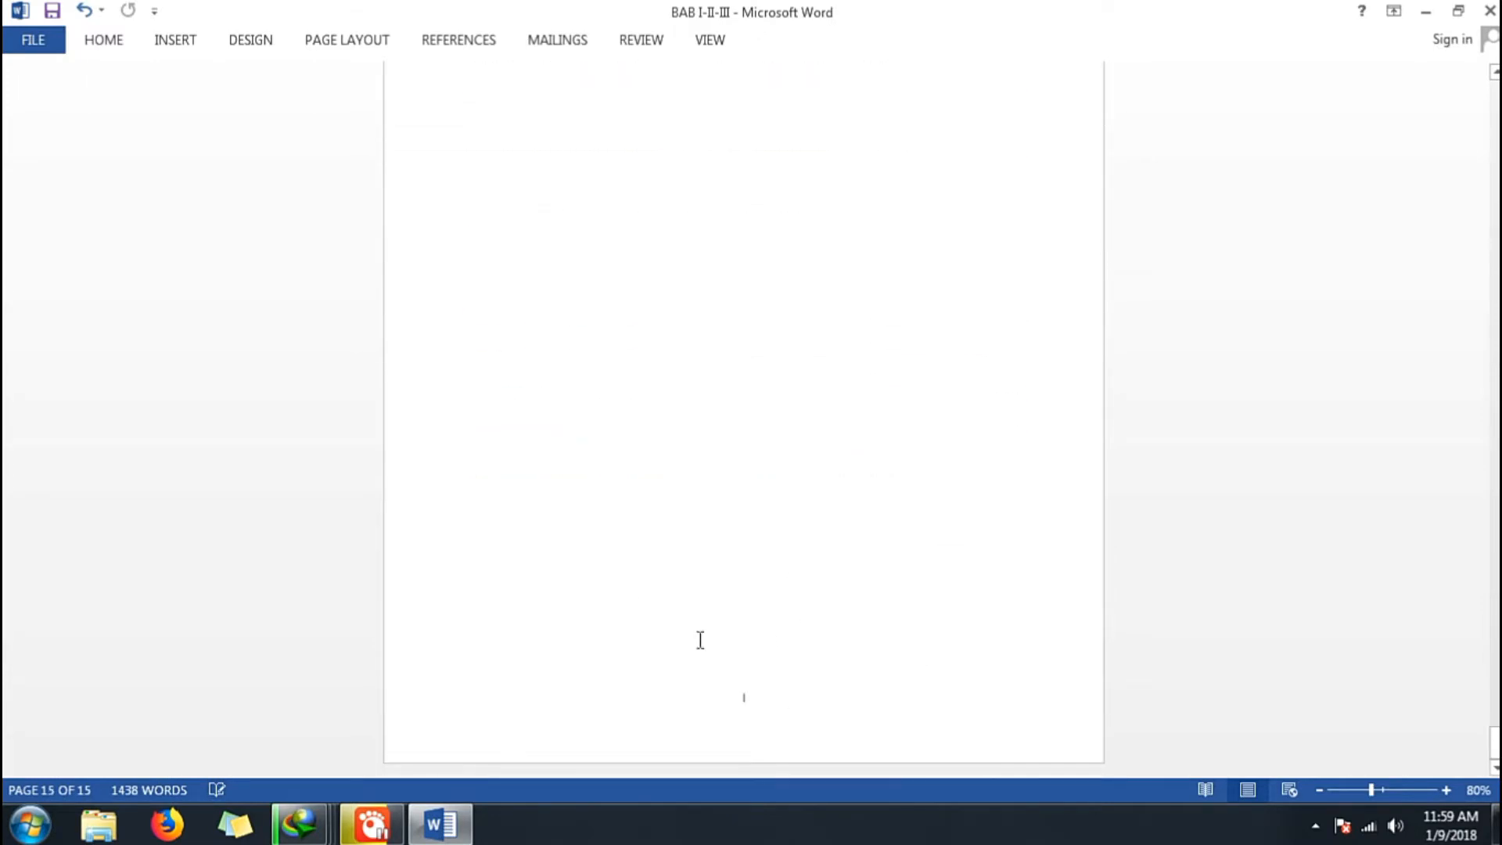
click(1446, 790)
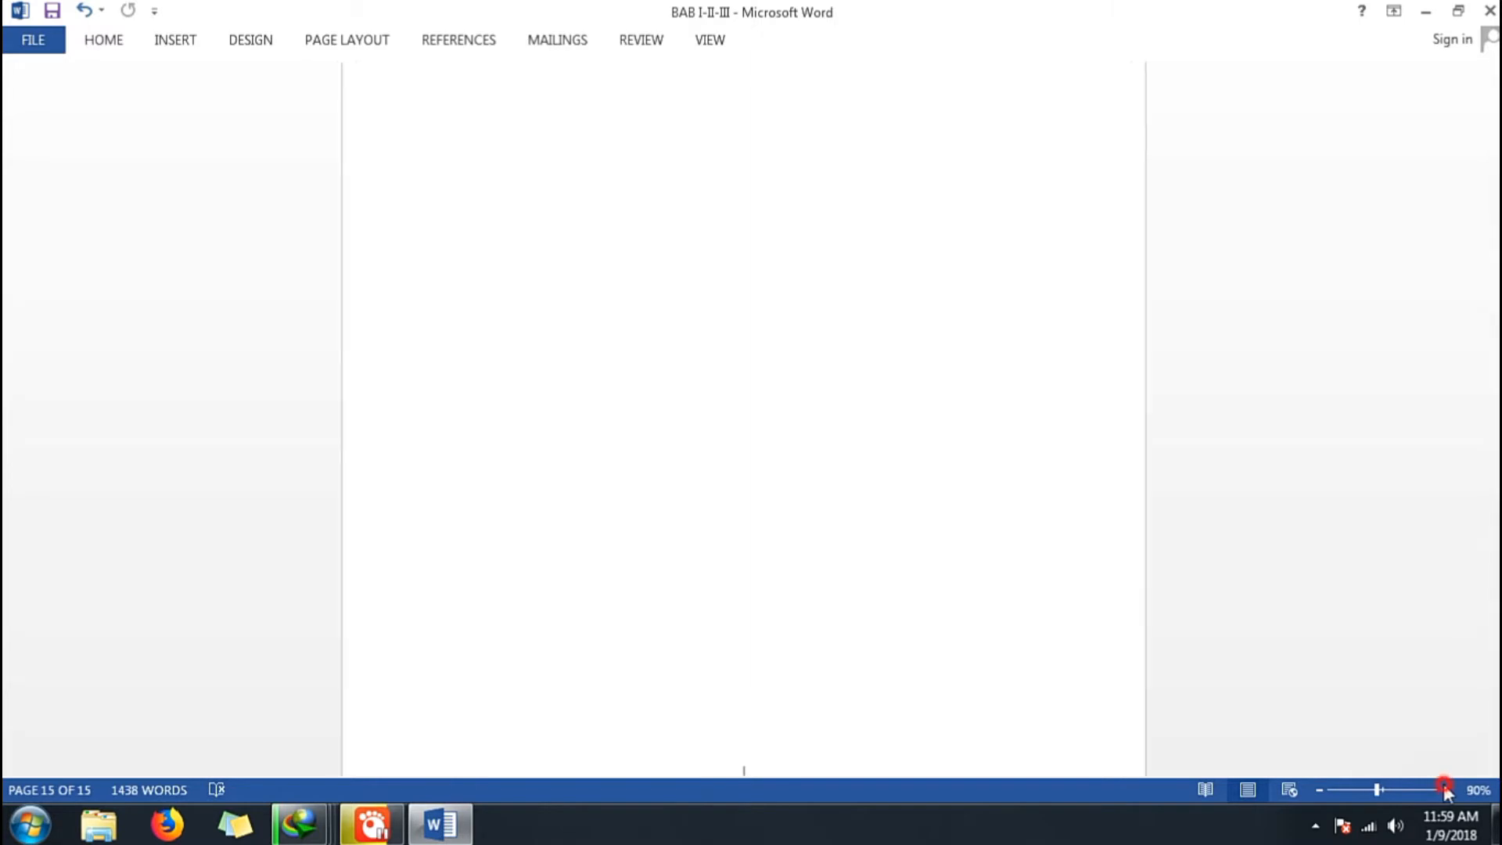
click(1444, 788)
scroll(789, 579, up, 8)
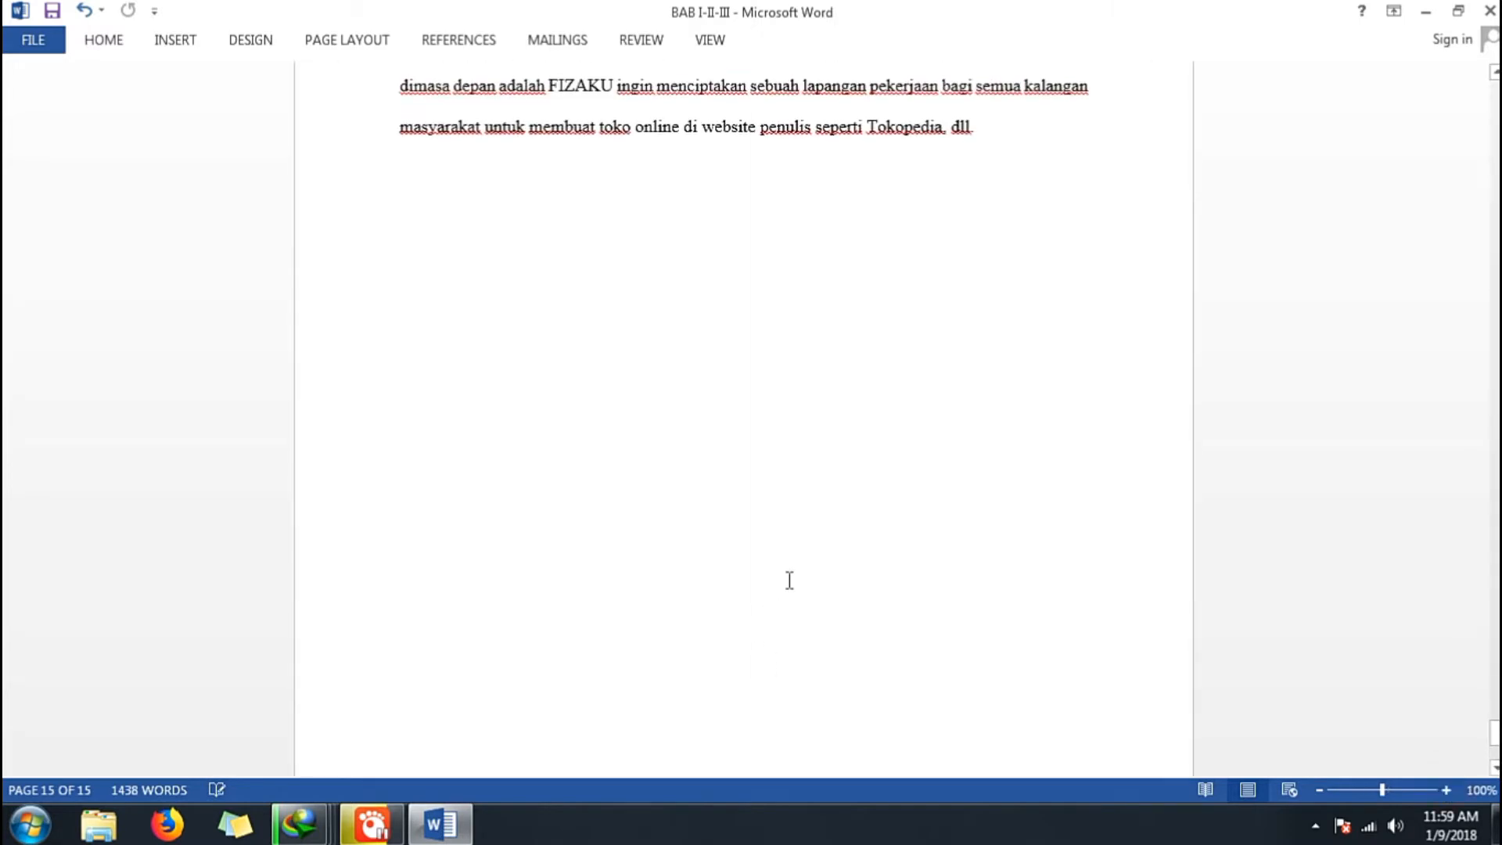
scroll(753, 516, up, 15)
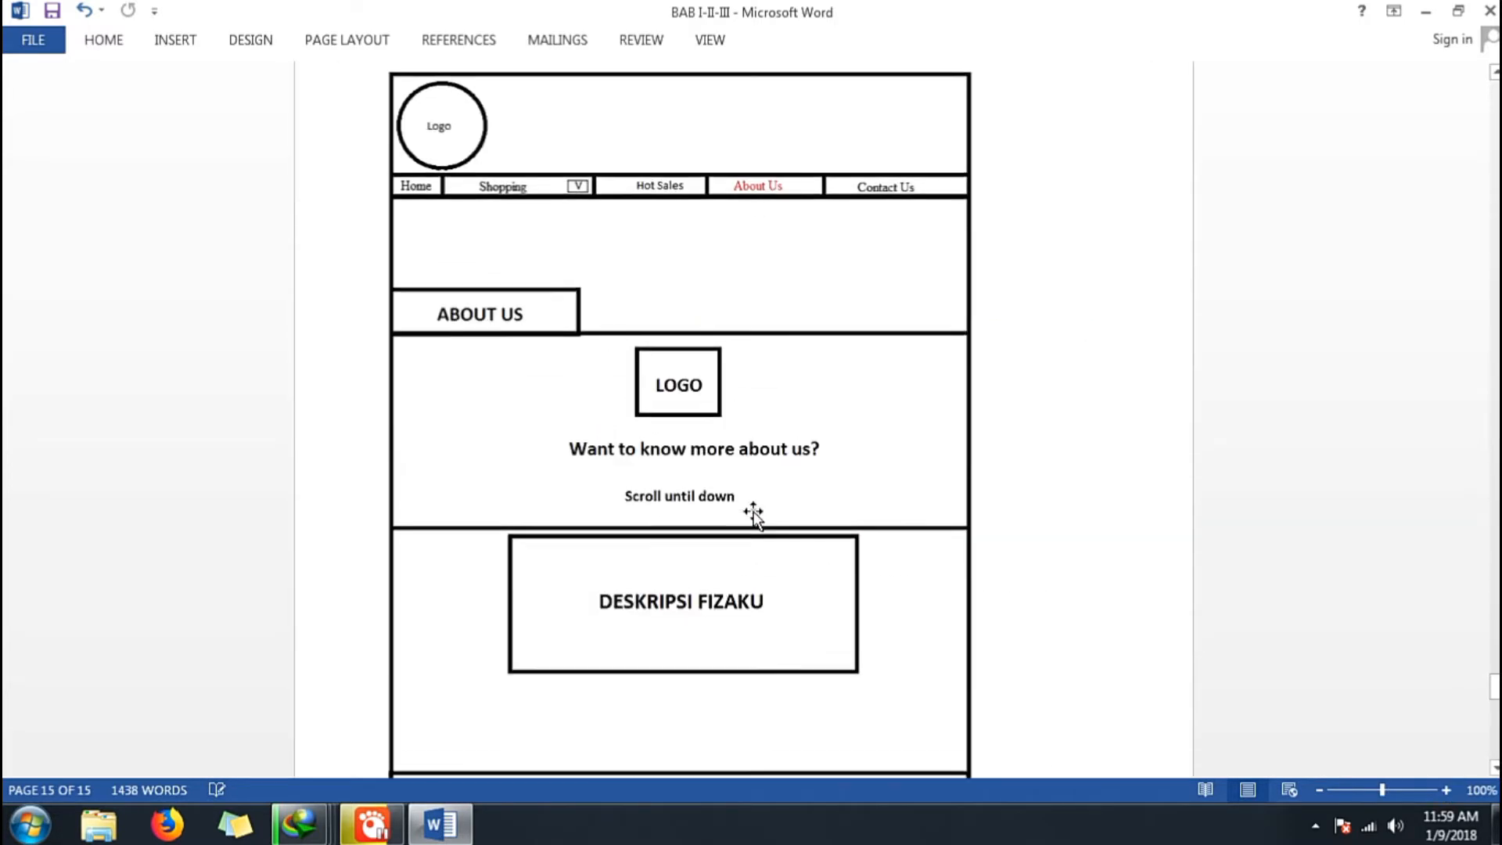
scroll(774, 465, up, 10)
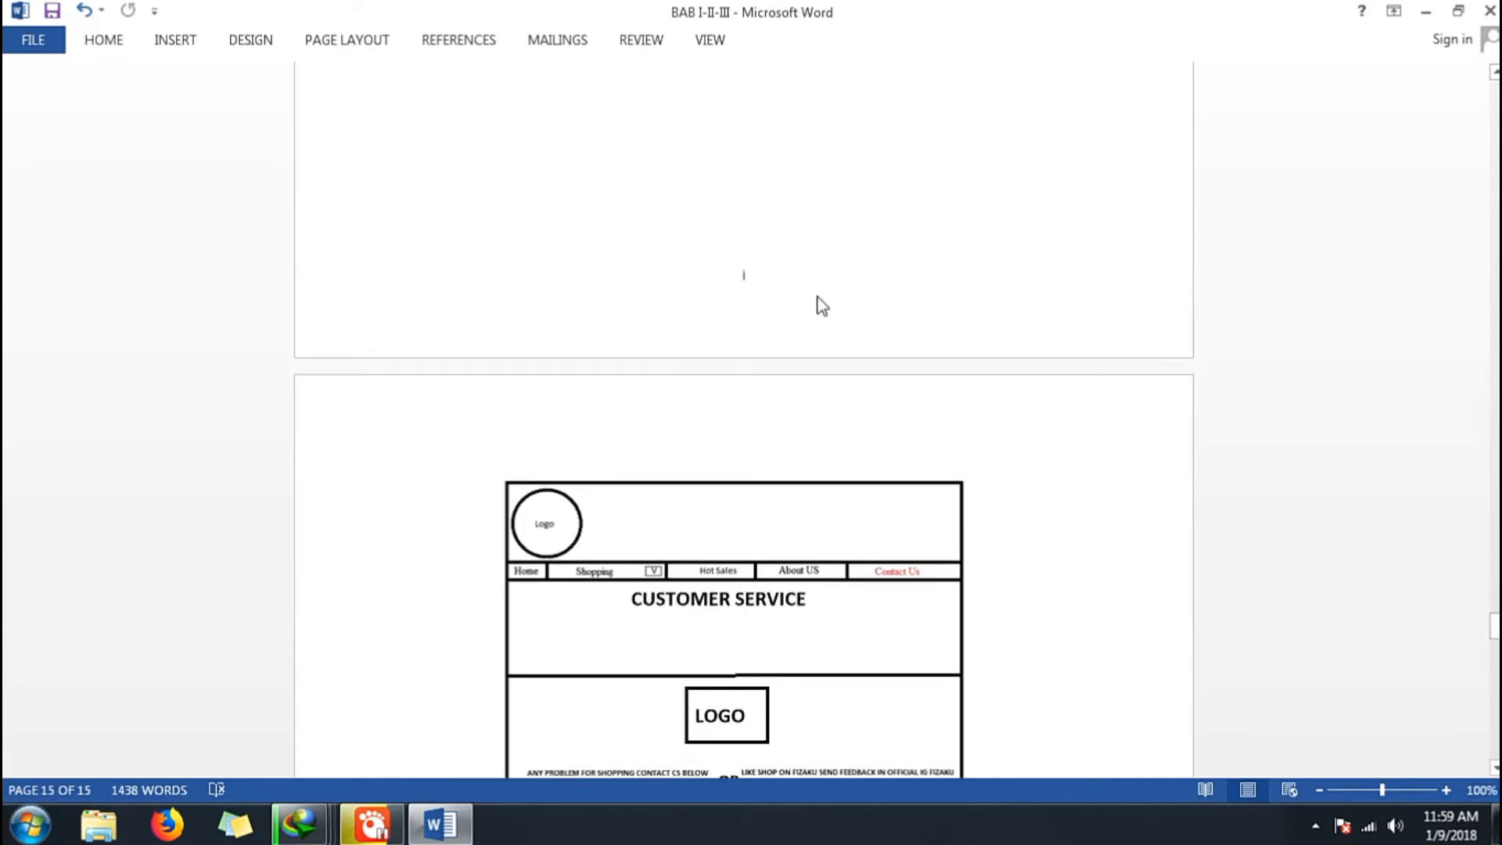
Minimize the document window to show the desktop.
click(1426, 11)
right_click(1091, 148)
click(1142, 213)
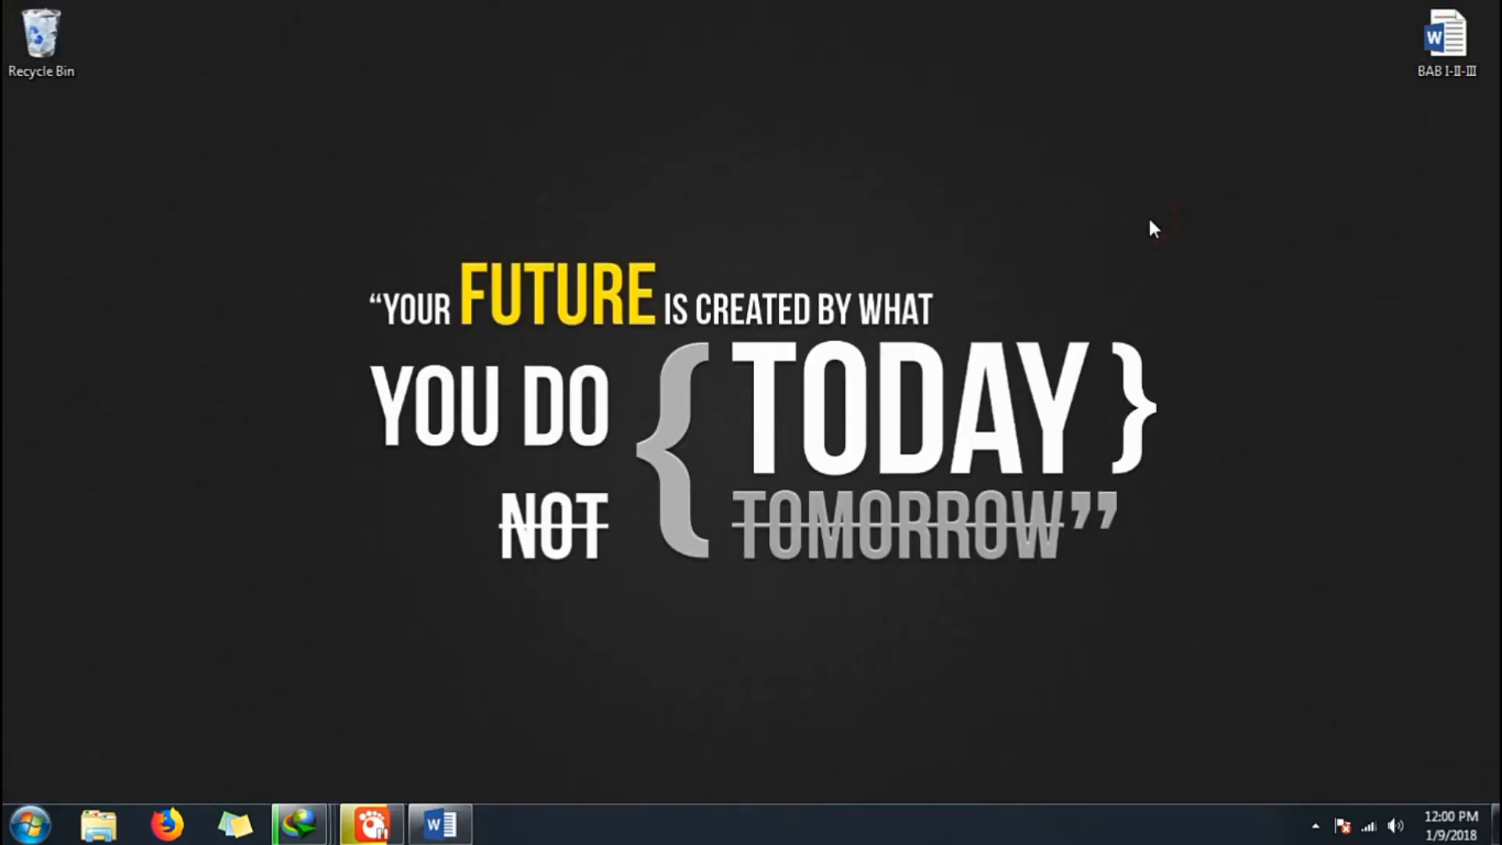